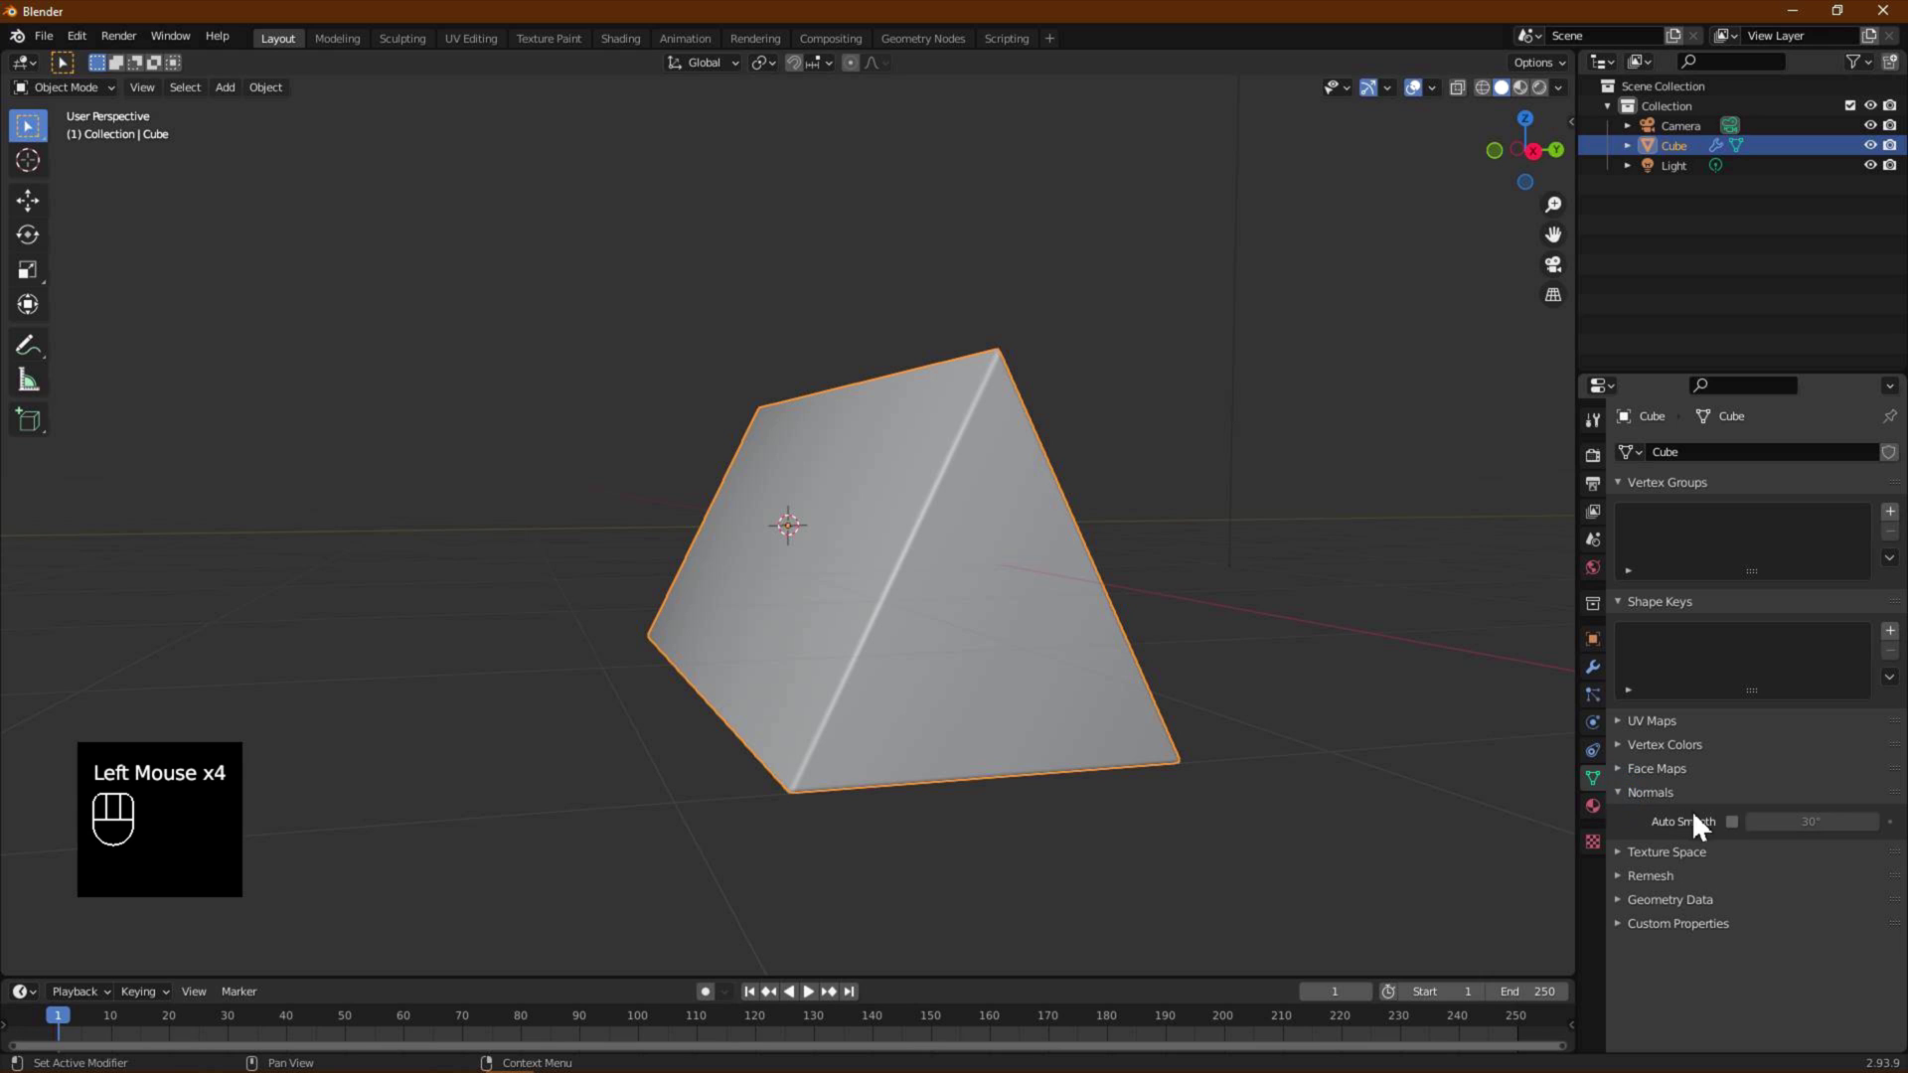
- Open a new General file and close the splash, leaving the default cube, camera and light
{"action": "left_click", "coordinate": [1732, 822]}
{"action": "middle_click_drag", "start_coordinate": [1326, 771], "coordinate": [1088, 664]}
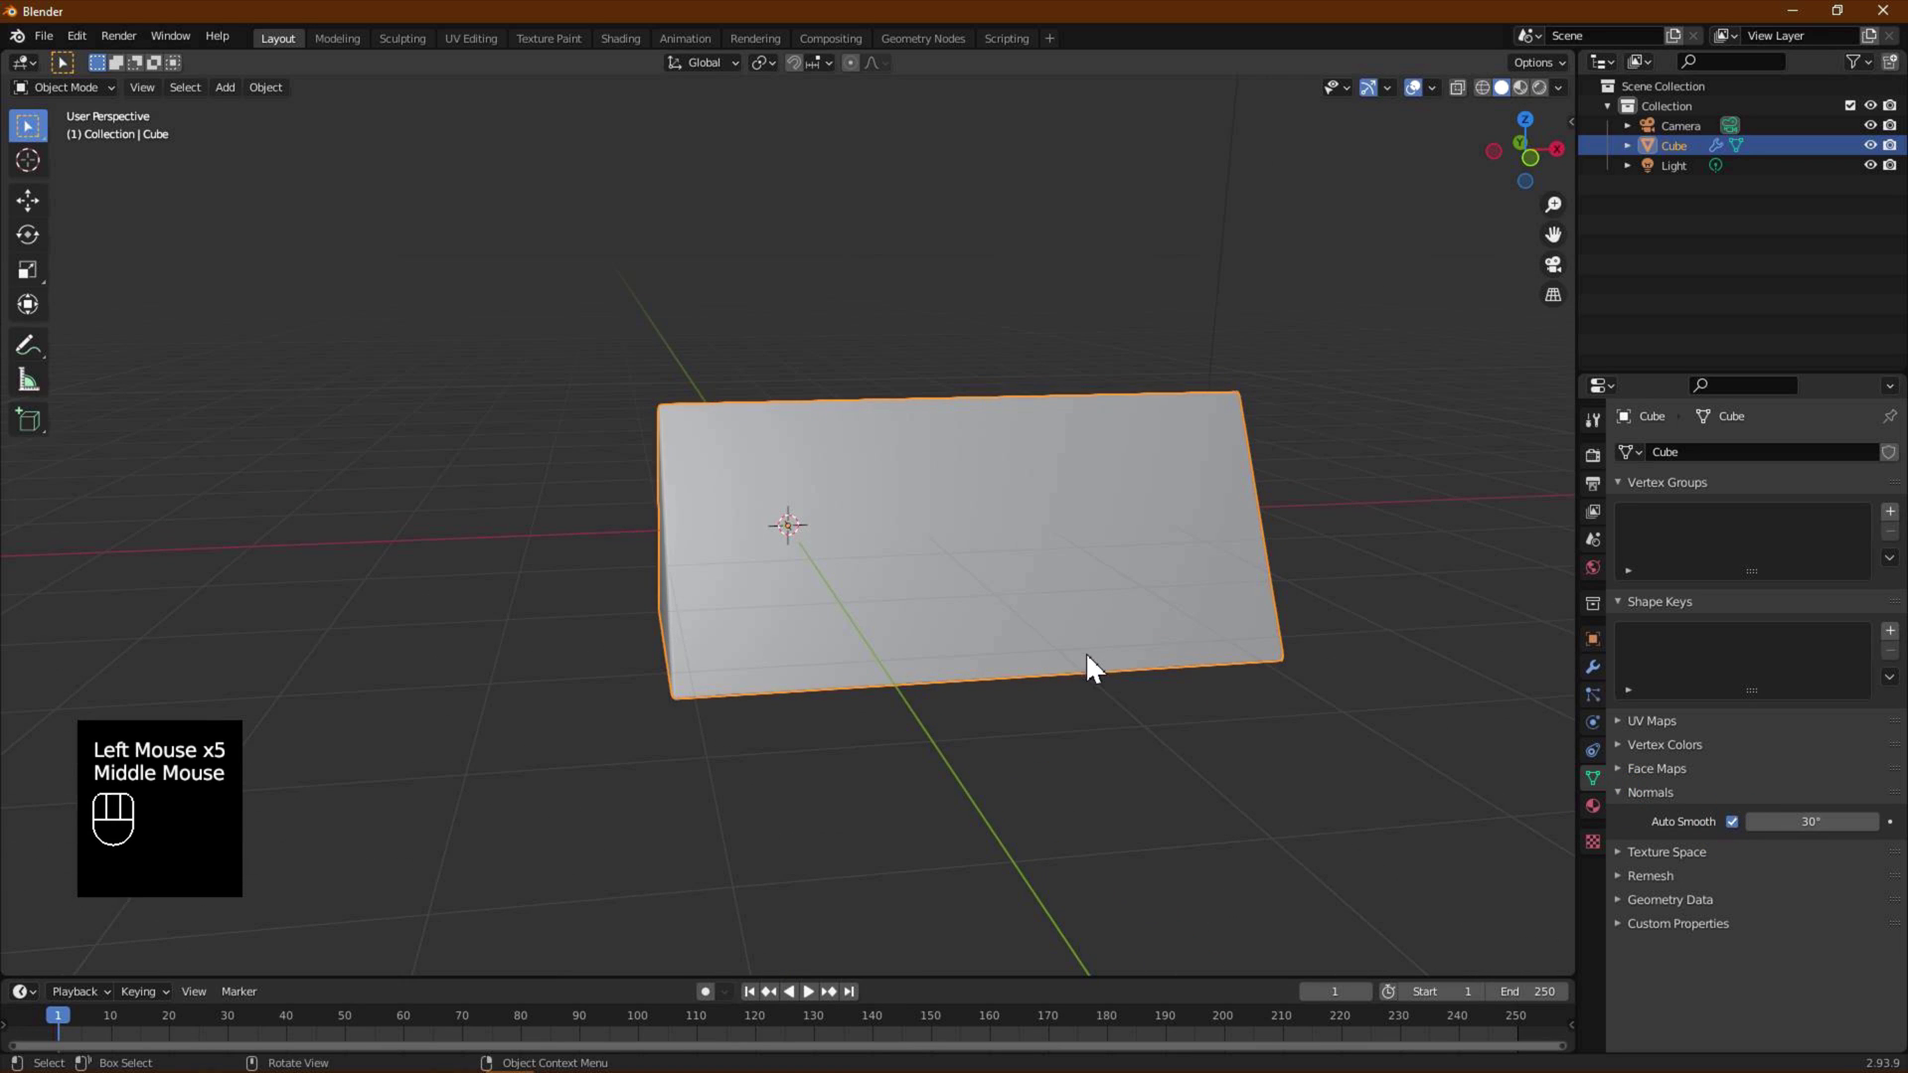
{"action": "left_click", "coordinate": [886, 522]}
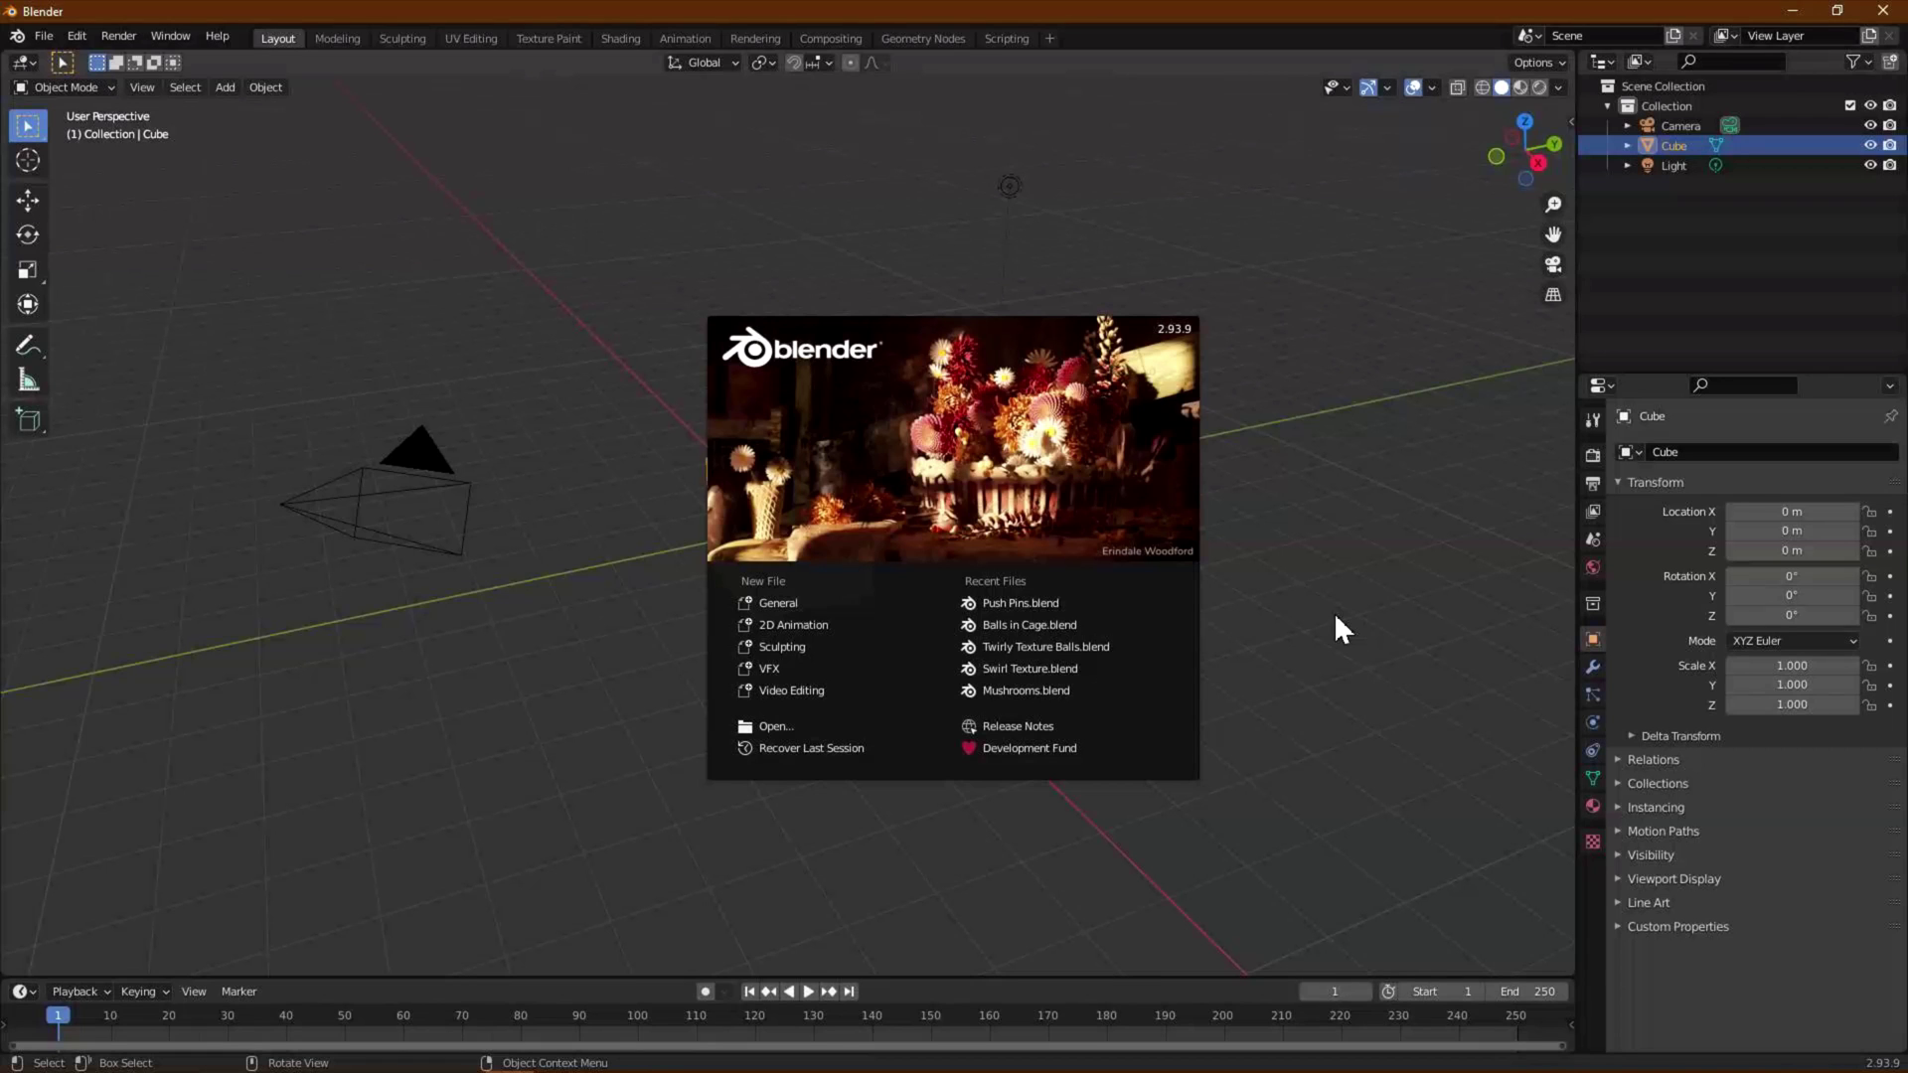
{"action": "left_click", "coordinate": [1333, 612]}
- Enter Edit Mode on the cube and collapse one pair of top vertices into one
{"action": "scroll", "coordinate": [891, 538], "scroll_direction": "up", "scroll_amount": 3}
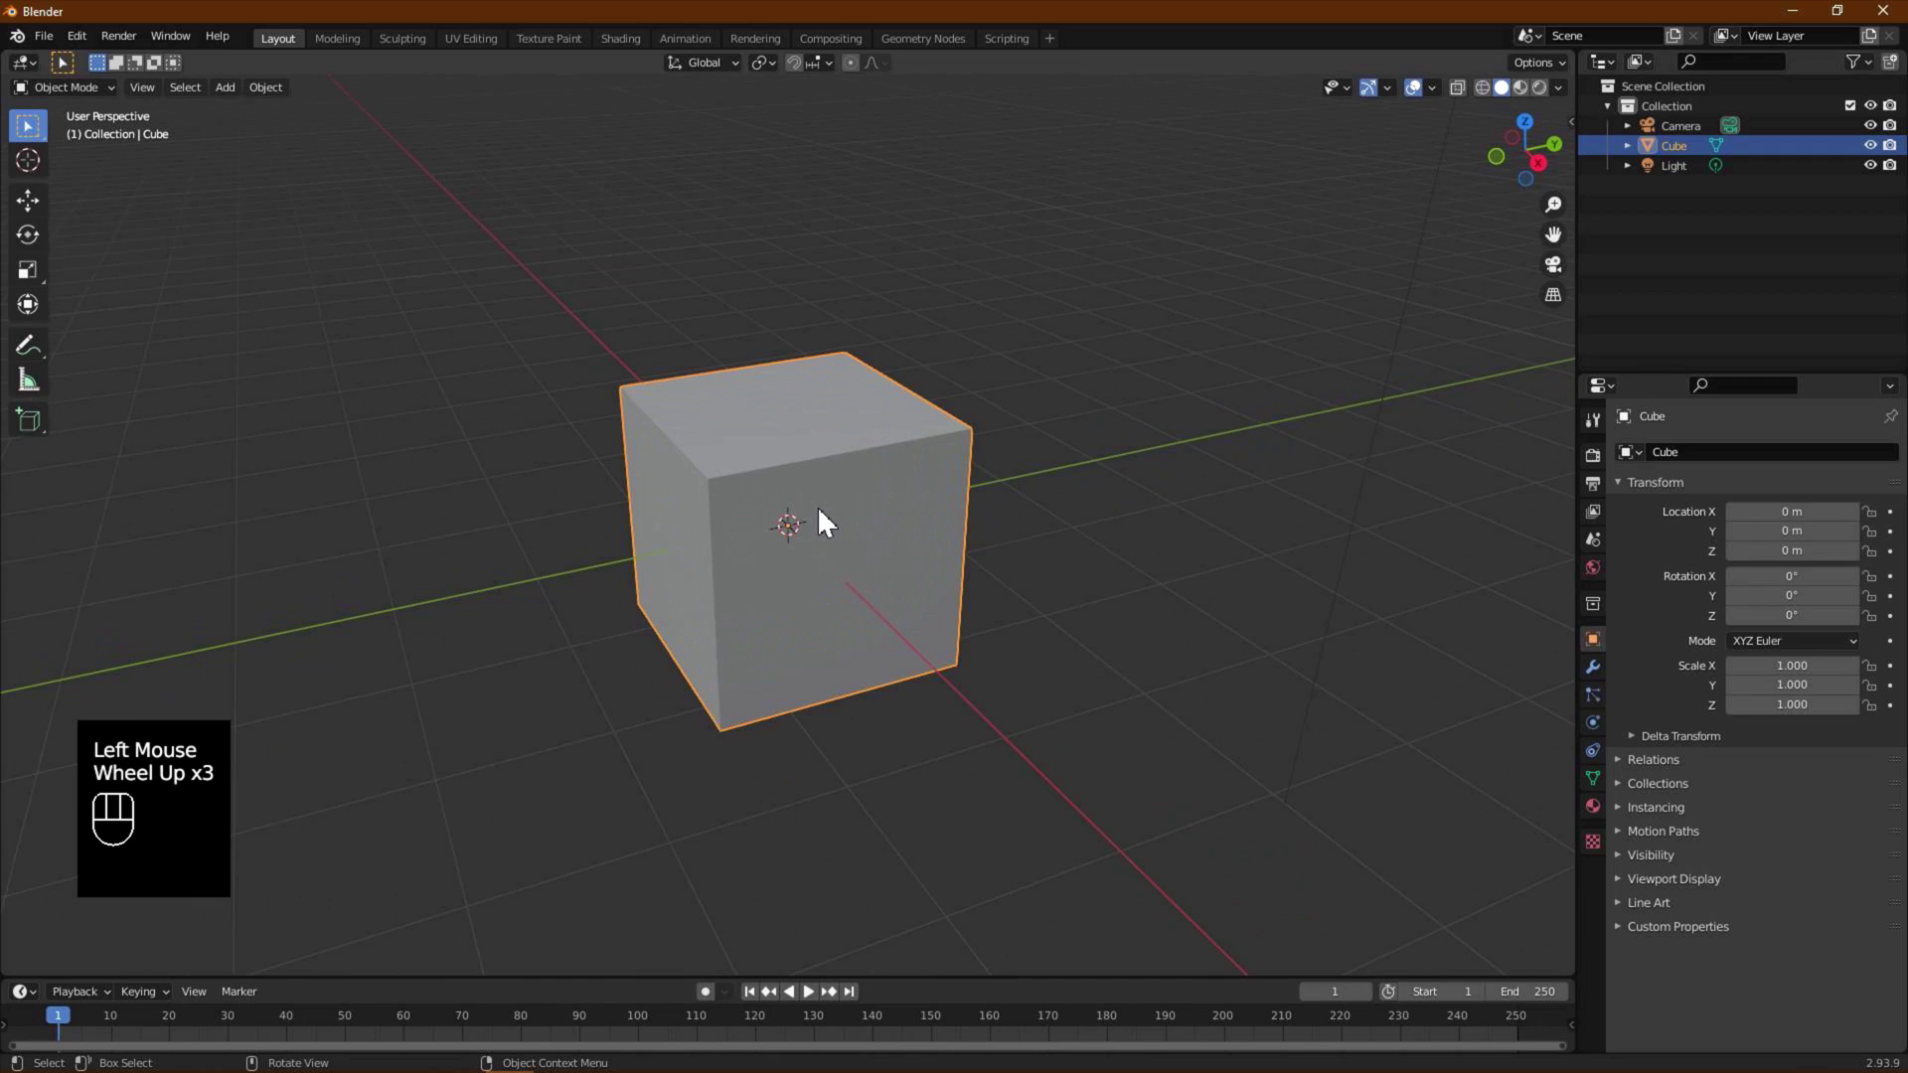
{"action": "left_click", "coordinate": [80, 89]}
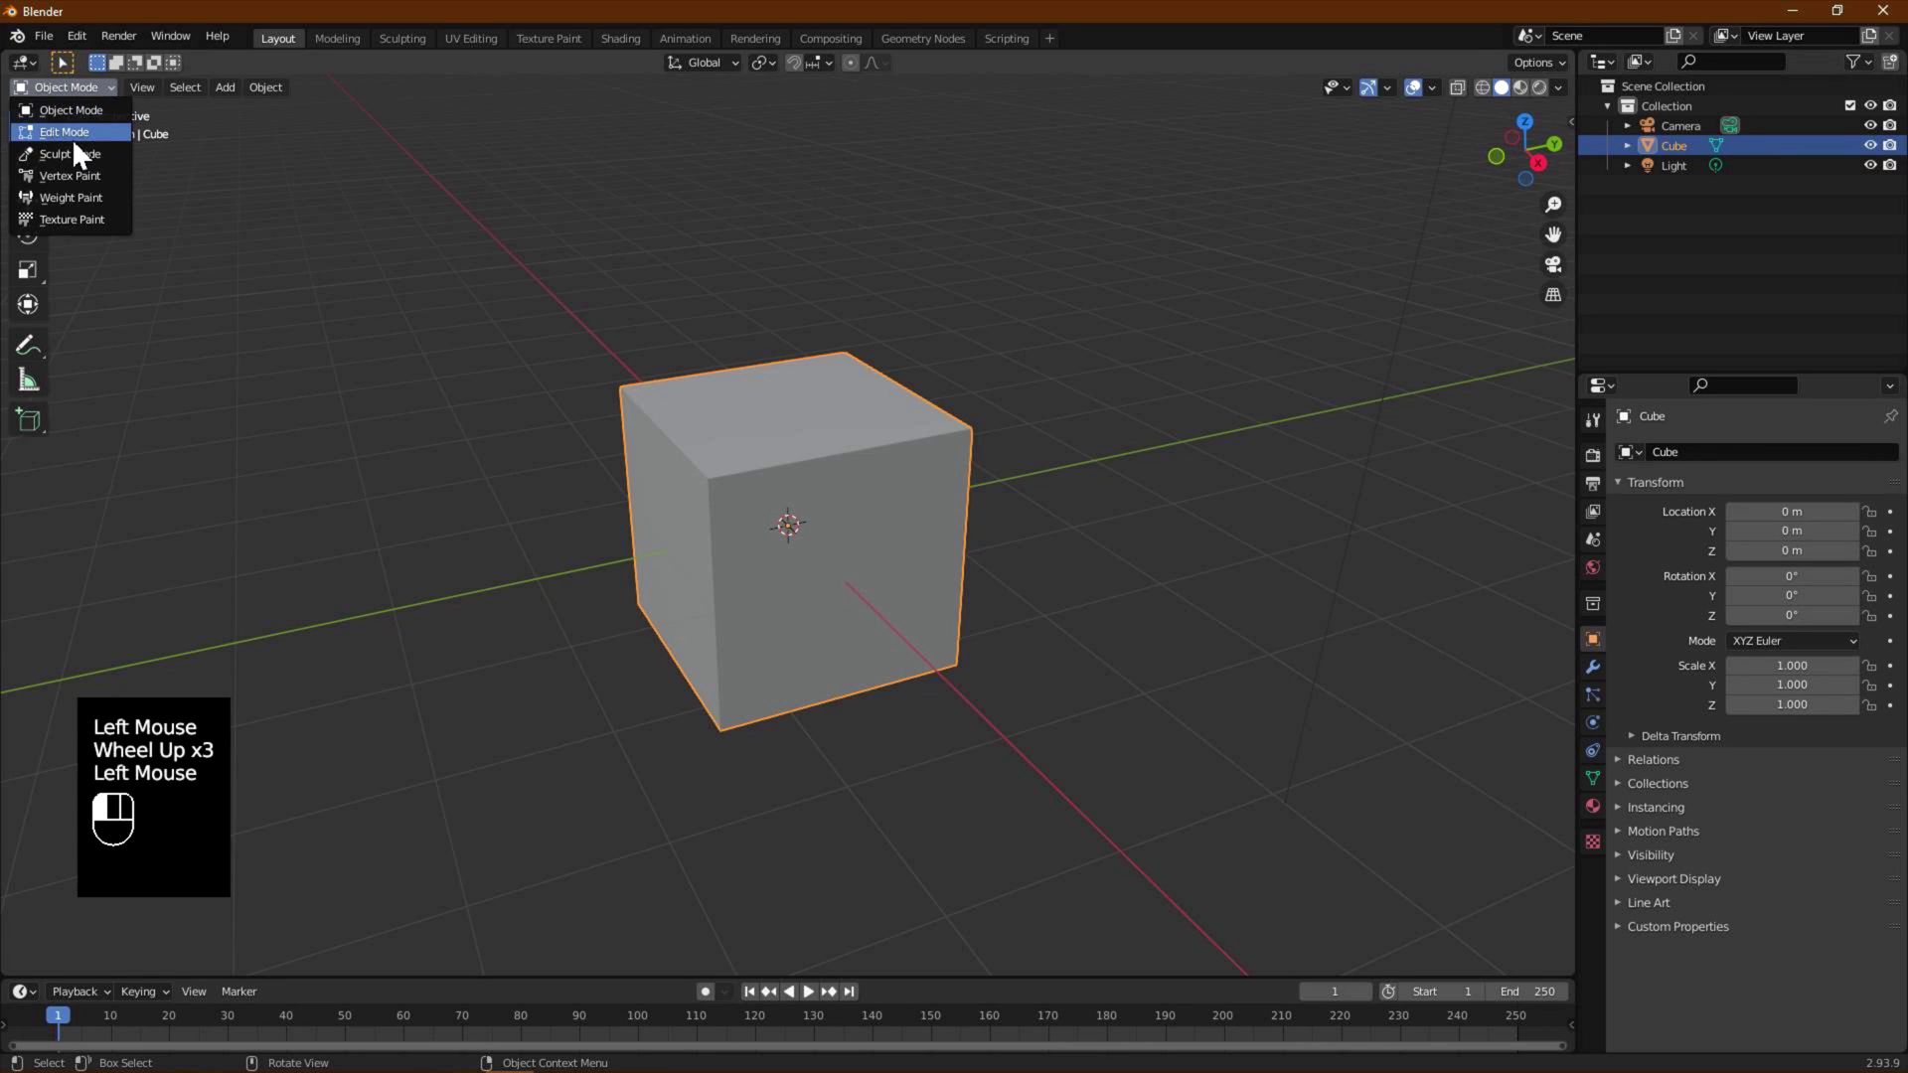
{"action": "left_click", "coordinate": [74, 133]}
{"action": "key", "text": "KP_1"}
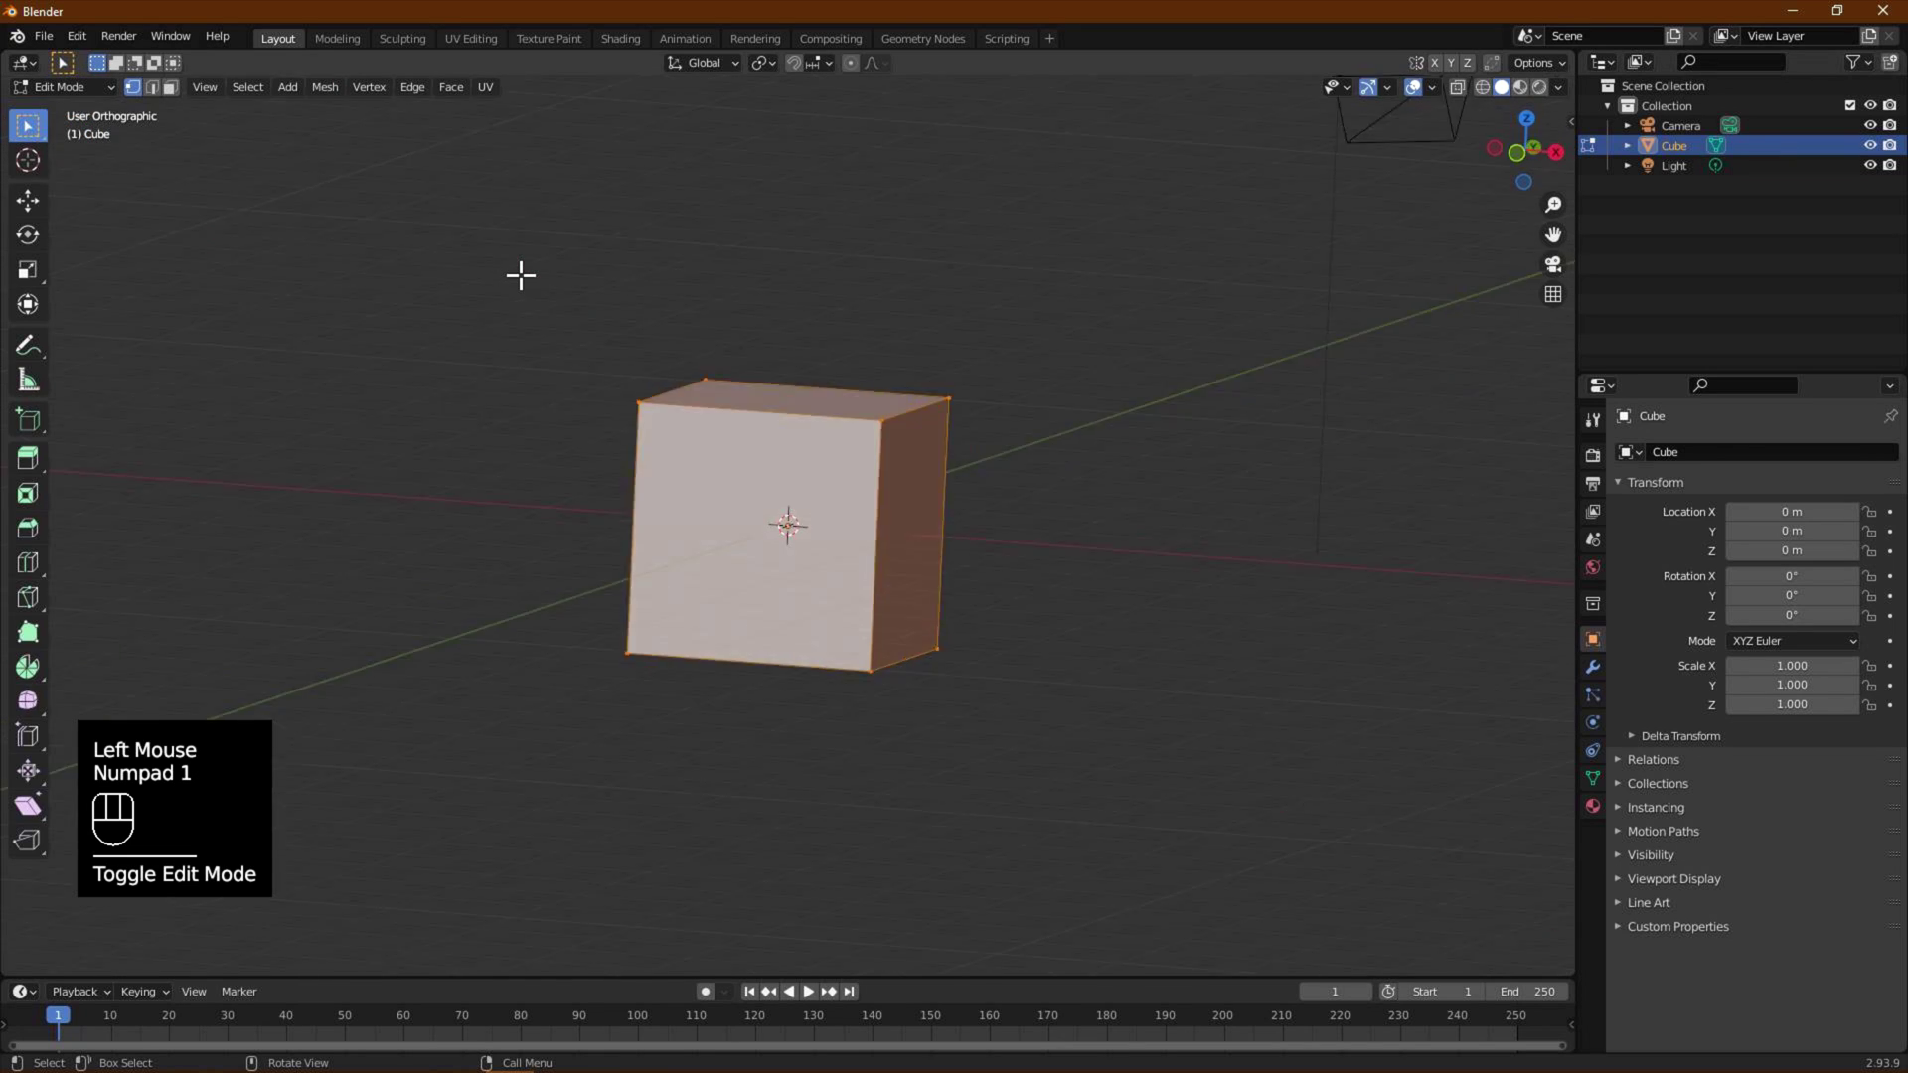
{"action": "middle_click_drag", "start_coordinate": [826, 481], "coordinate": [809, 520]}
{"action": "left_click", "coordinate": [973, 308]}
{"action": "left_click_drag", "start_coordinate": [844, 328], "coordinate": [1014, 491]}
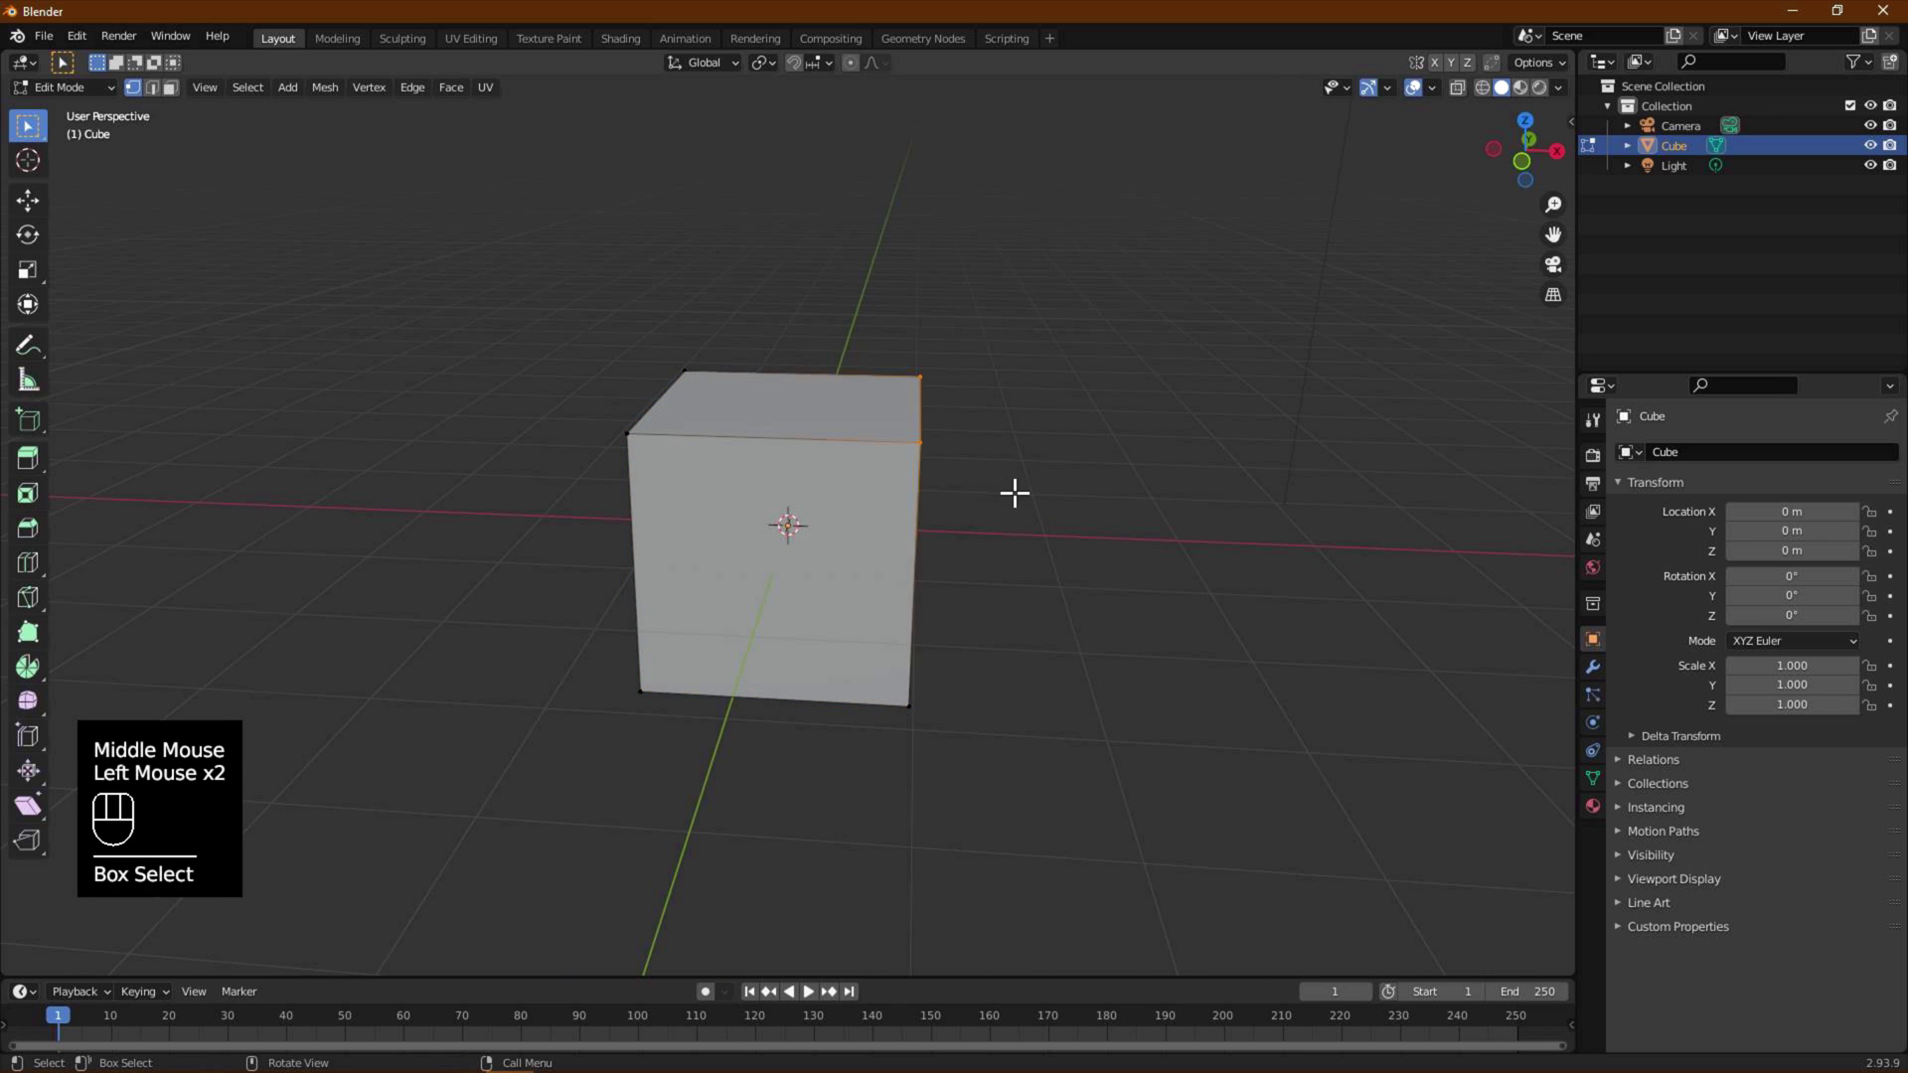
{"action": "right_click", "coordinate": [928, 410]}
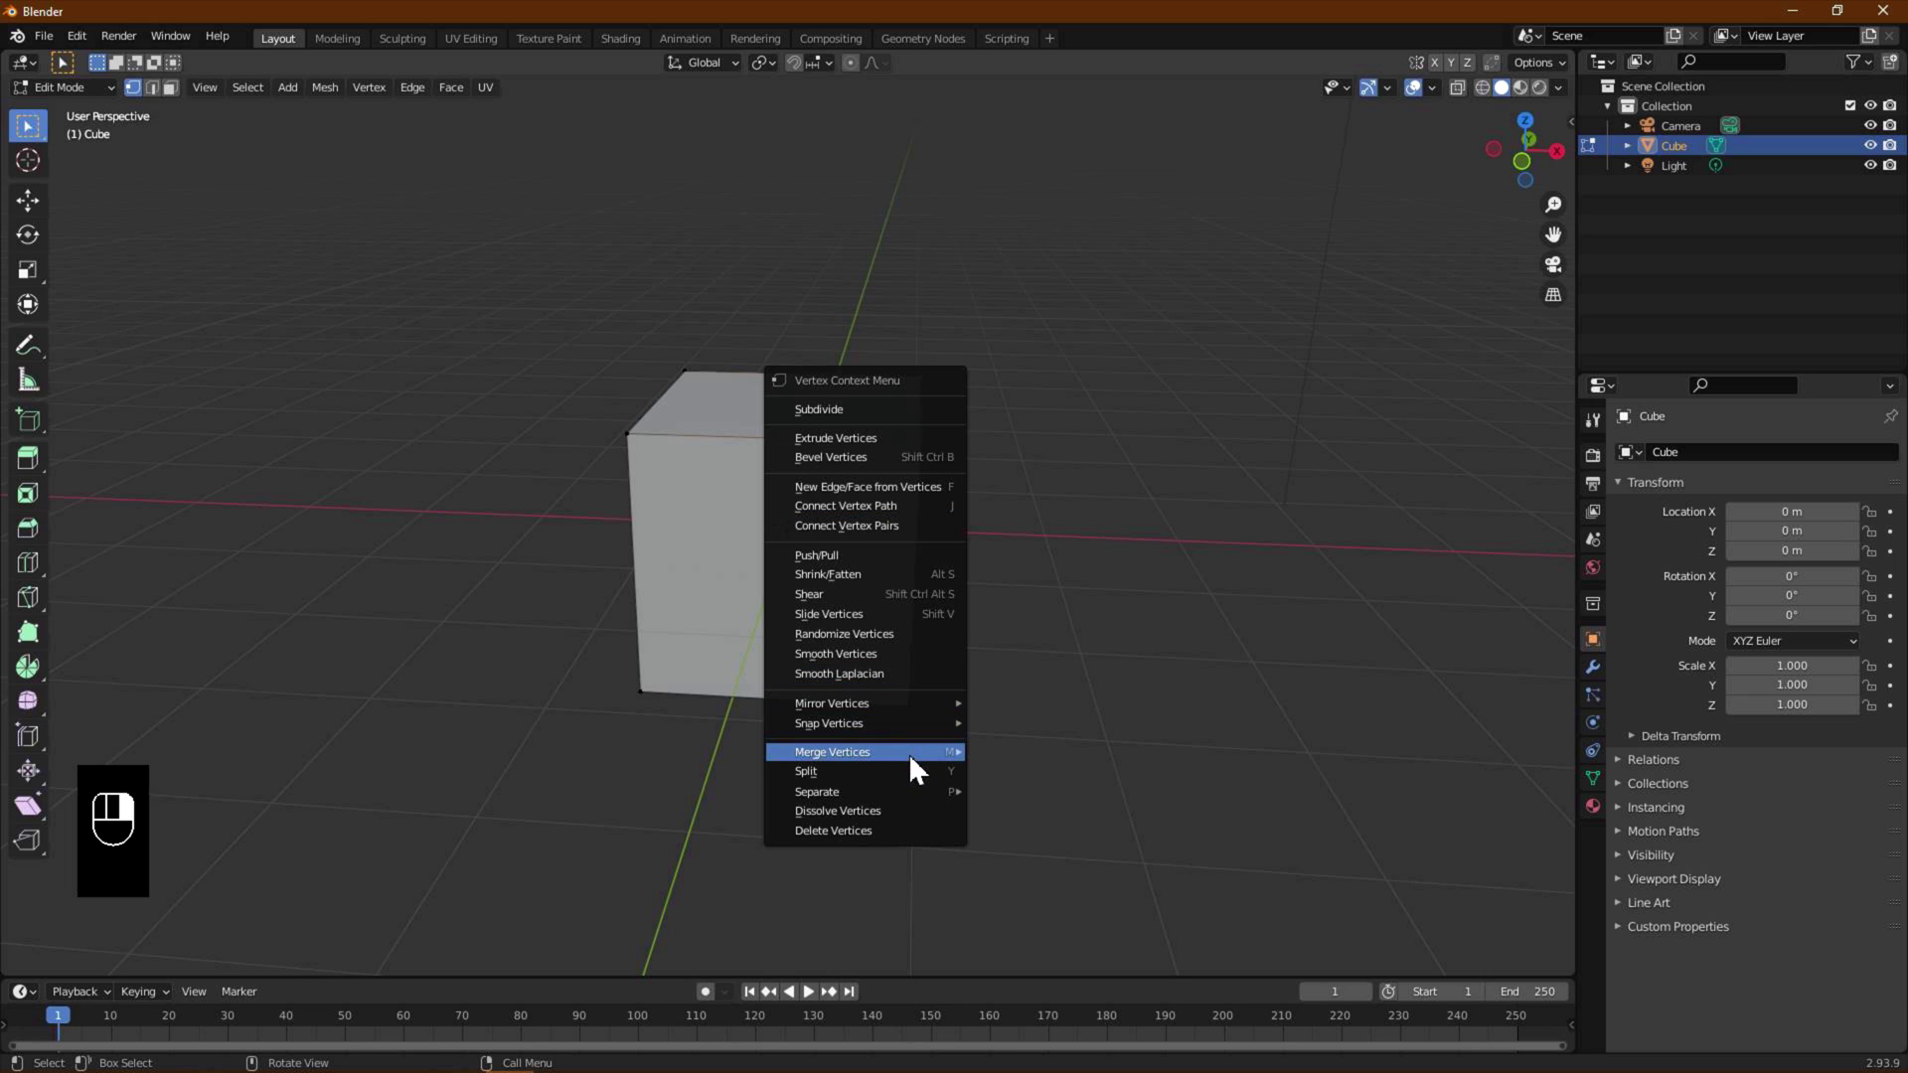
{"action": "mouse_move", "coordinate": [910, 757]}
{"action": "left_click", "coordinate": [1021, 793]}
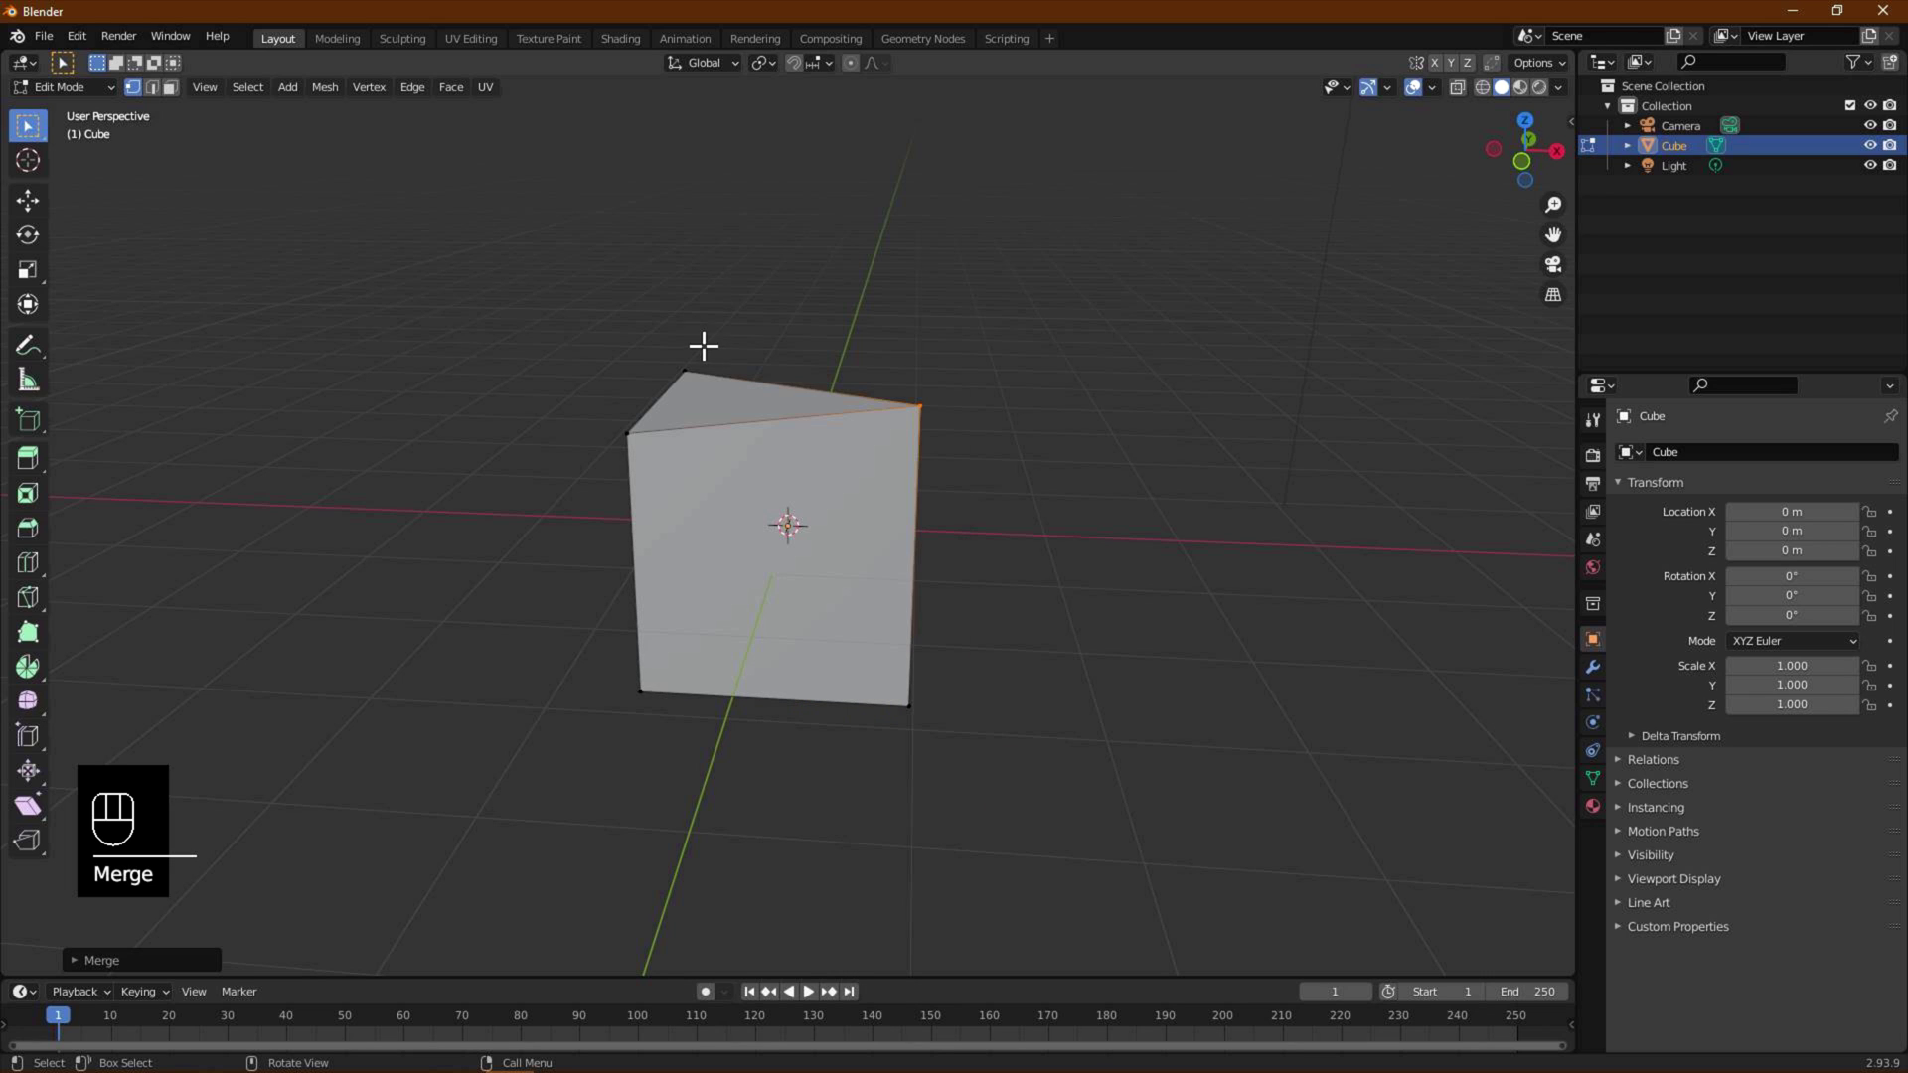
- Collapse the other pair of top vertices to form the prism's ridge
{"action": "left_click_drag", "start_coordinate": [581, 300], "coordinate": [672, 465]}
{"action": "right_click", "coordinate": [667, 387]}
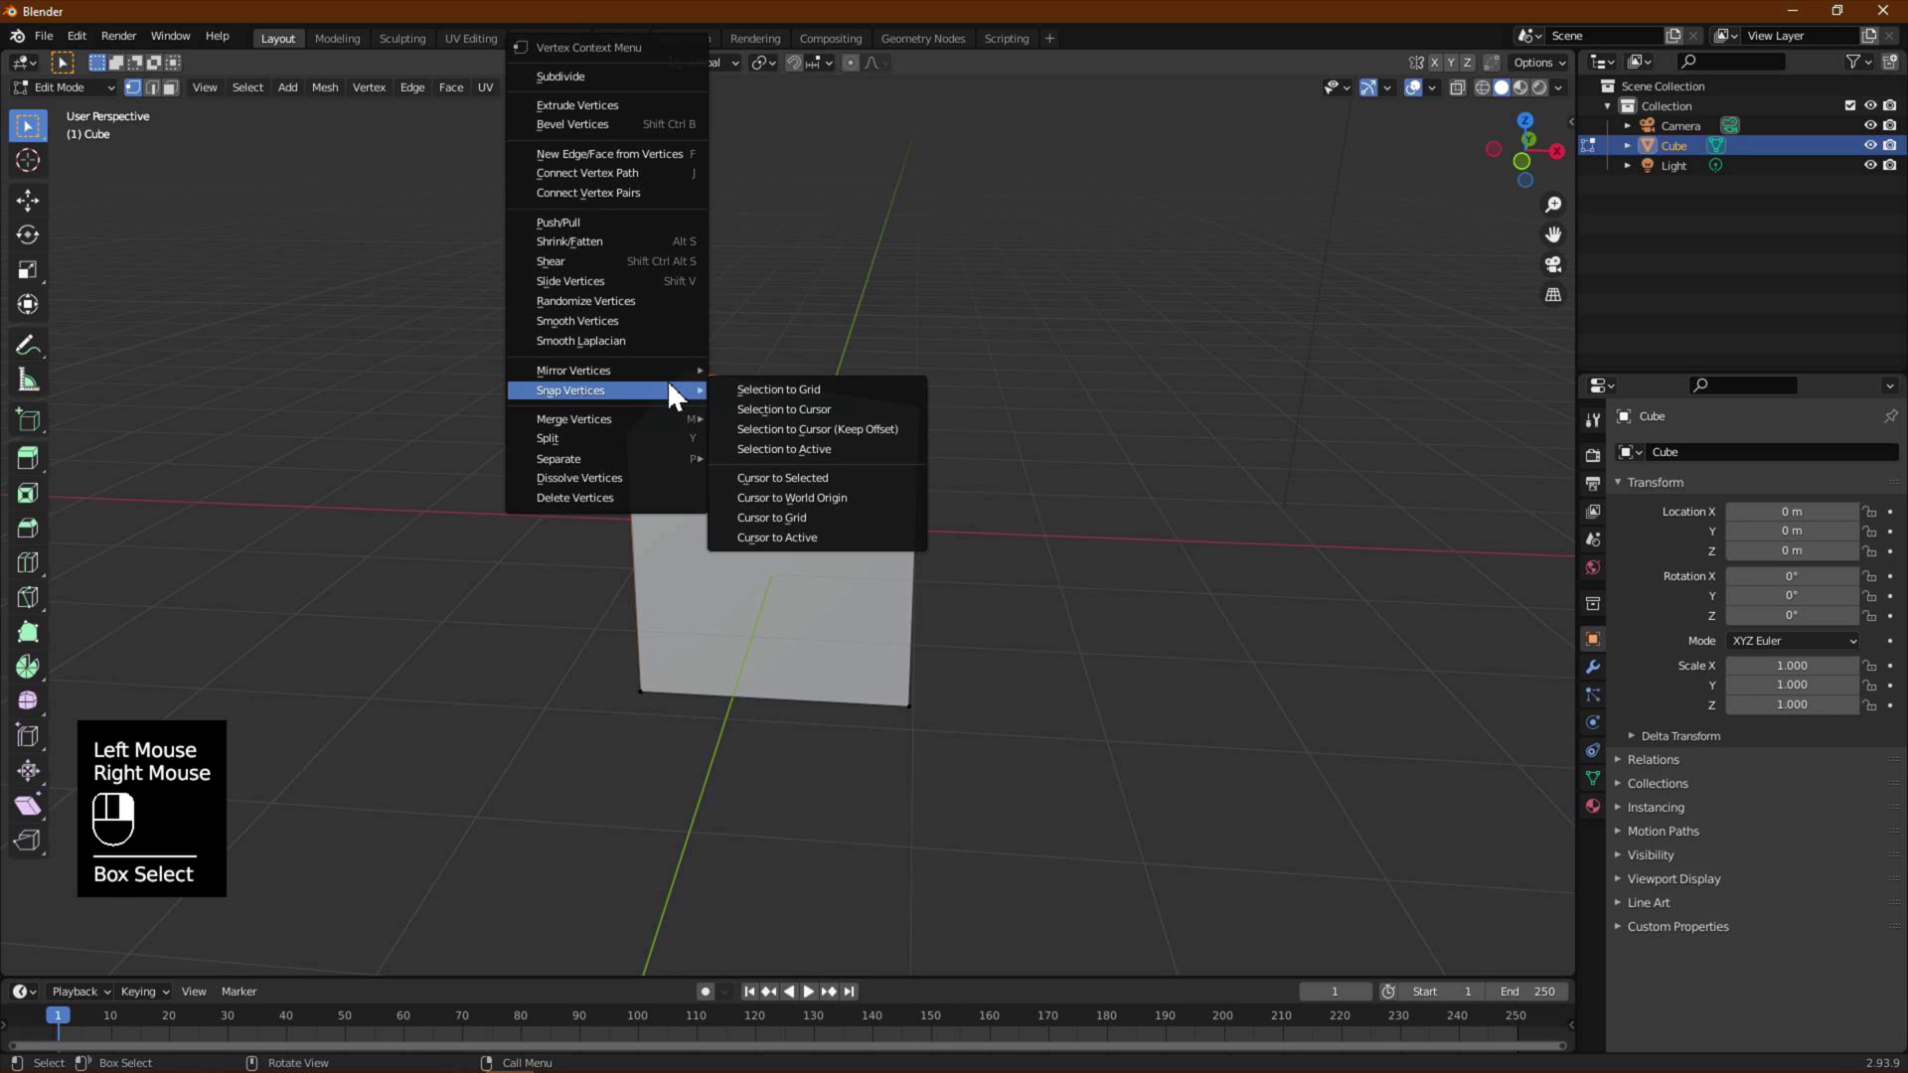
{"action": "mouse_move", "coordinate": [673, 461]}
{"action": "mouse_move", "coordinate": [686, 417]}
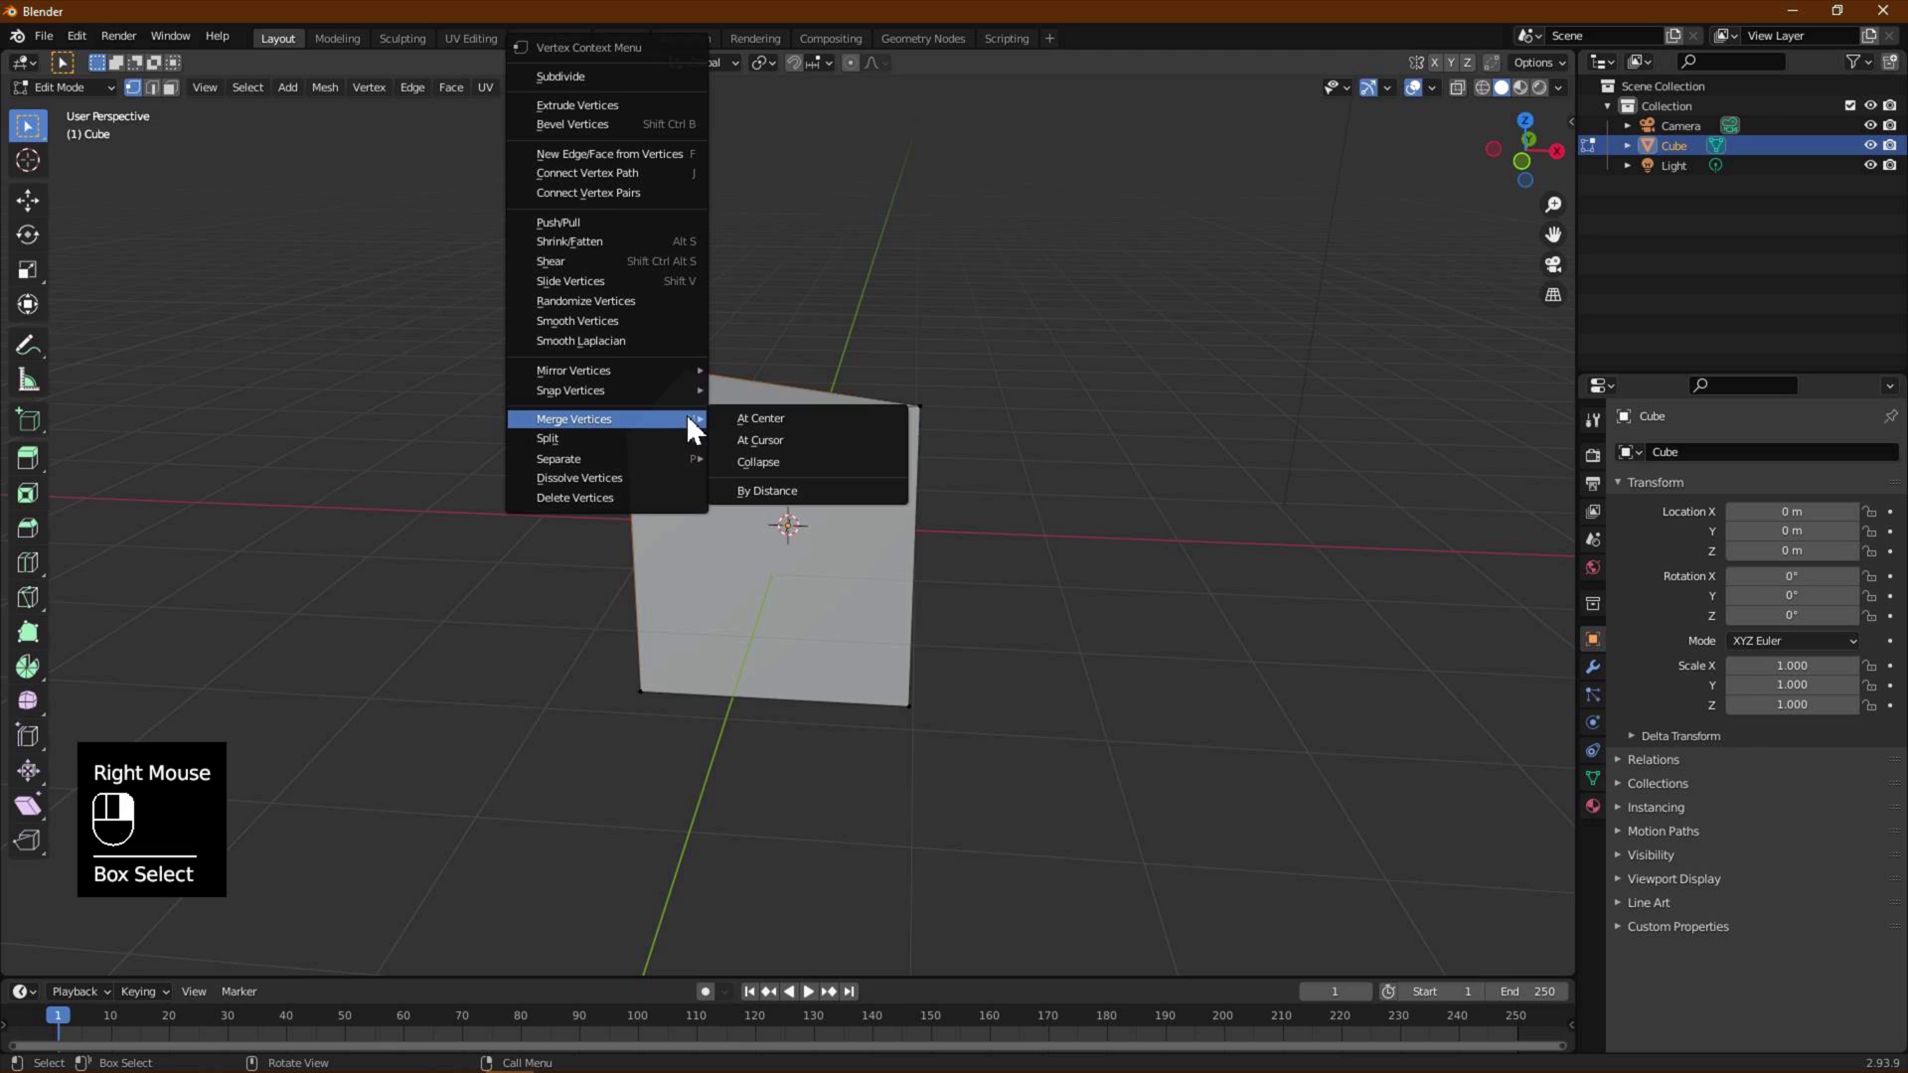
{"action": "left_click", "coordinate": [781, 459]}
{"action": "scroll", "coordinate": [1031, 452], "scroll_direction": "down", "scroll_amount": 2}
{"action": "middle_click_drag", "start_coordinate": [1031, 452], "coordinate": [433, 240]}
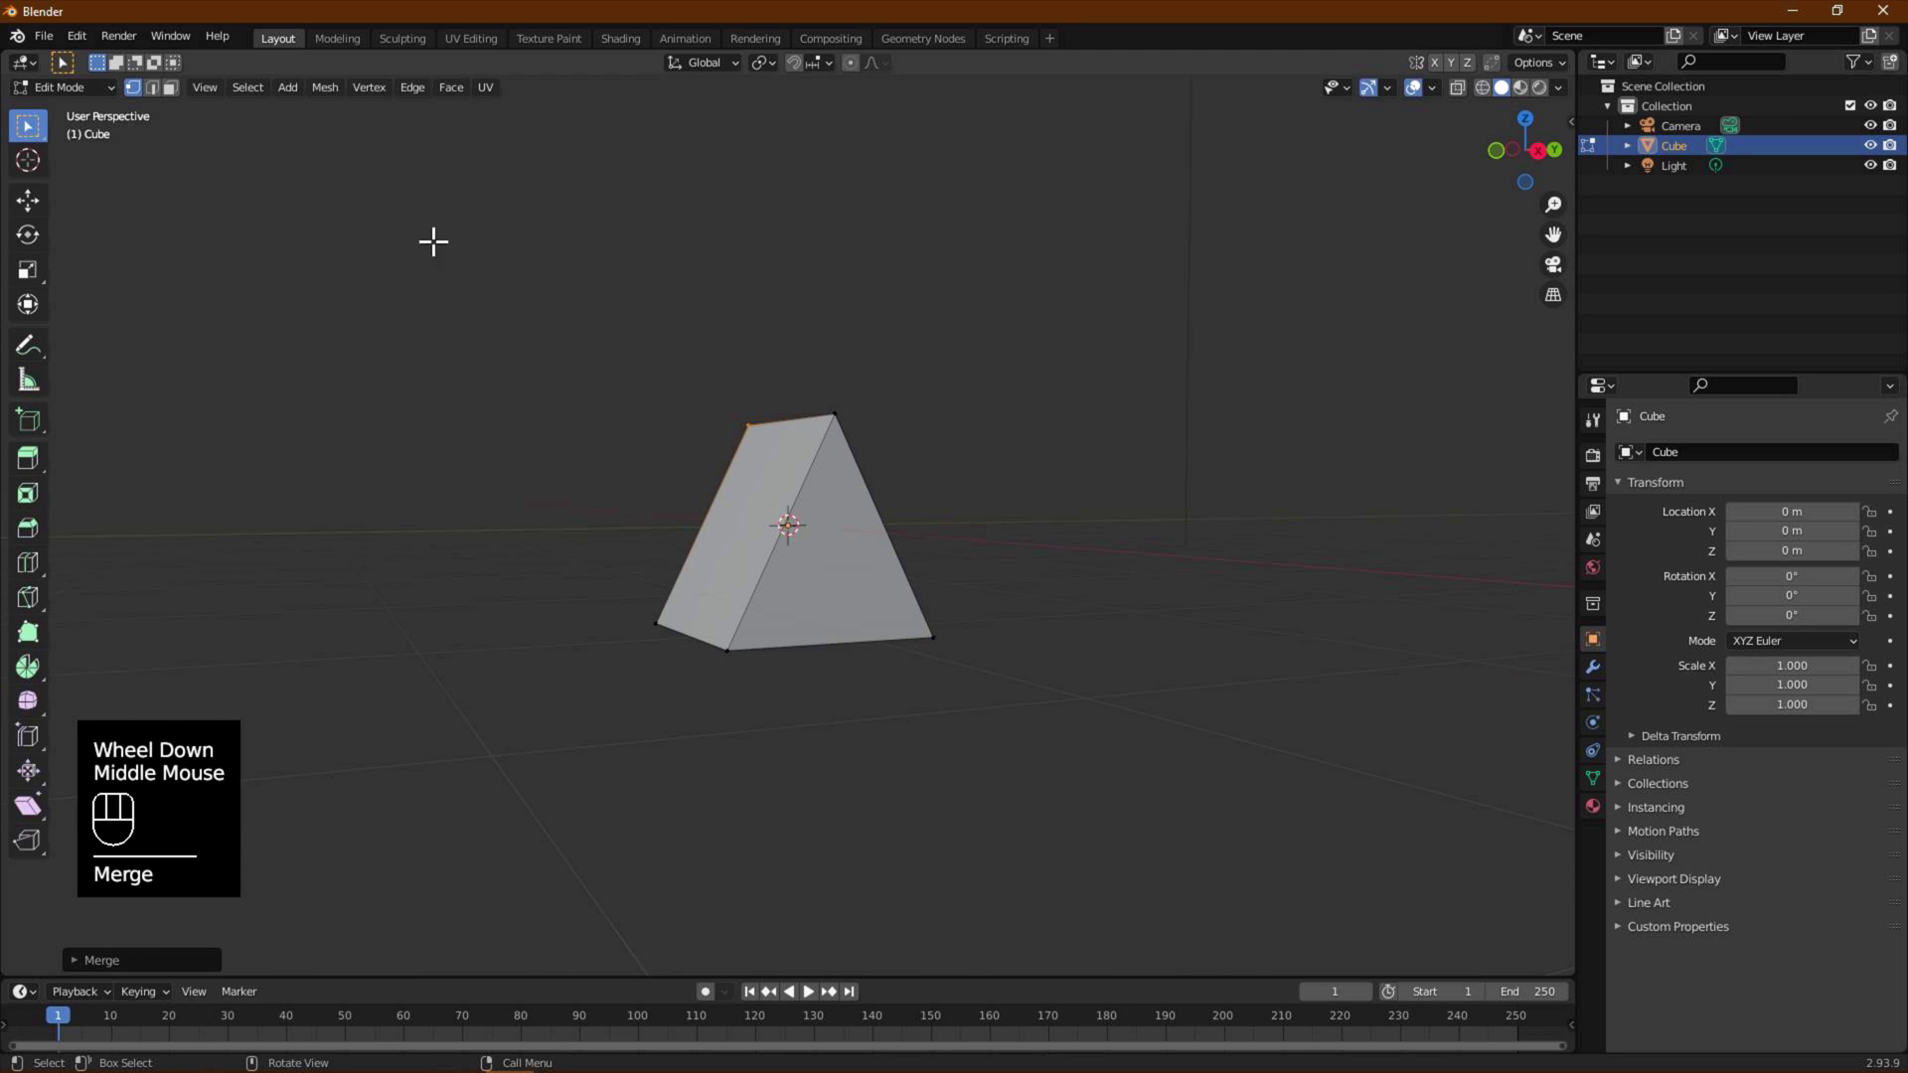
{"action": "left_click", "coordinate": [170, 88]}
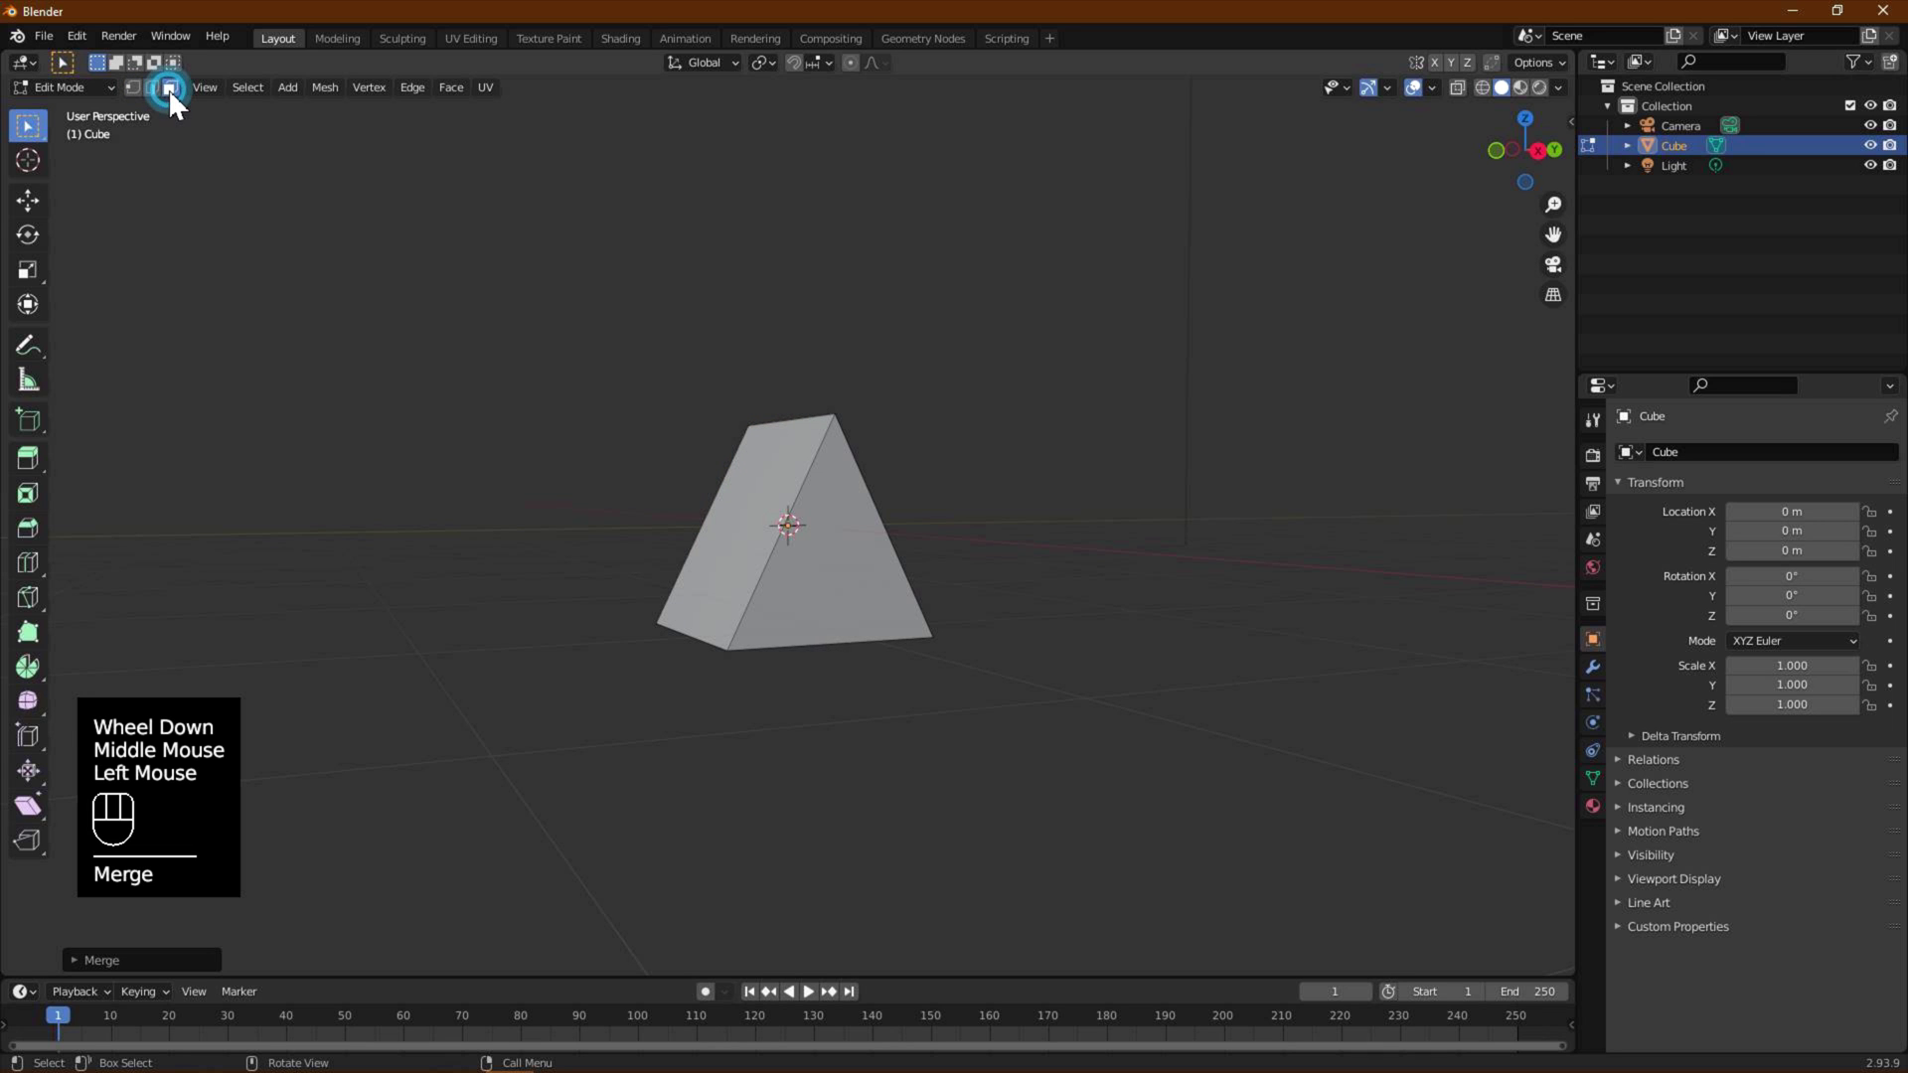
- Select the prism's triangular end face and pull it 1.627 m along X
{"action": "double_click", "coordinate": [858, 573]}
{"action": "middle_click_drag", "start_coordinate": [818, 600], "coordinate": [945, 626]}
{"action": "left_click", "coordinate": [24, 199]}
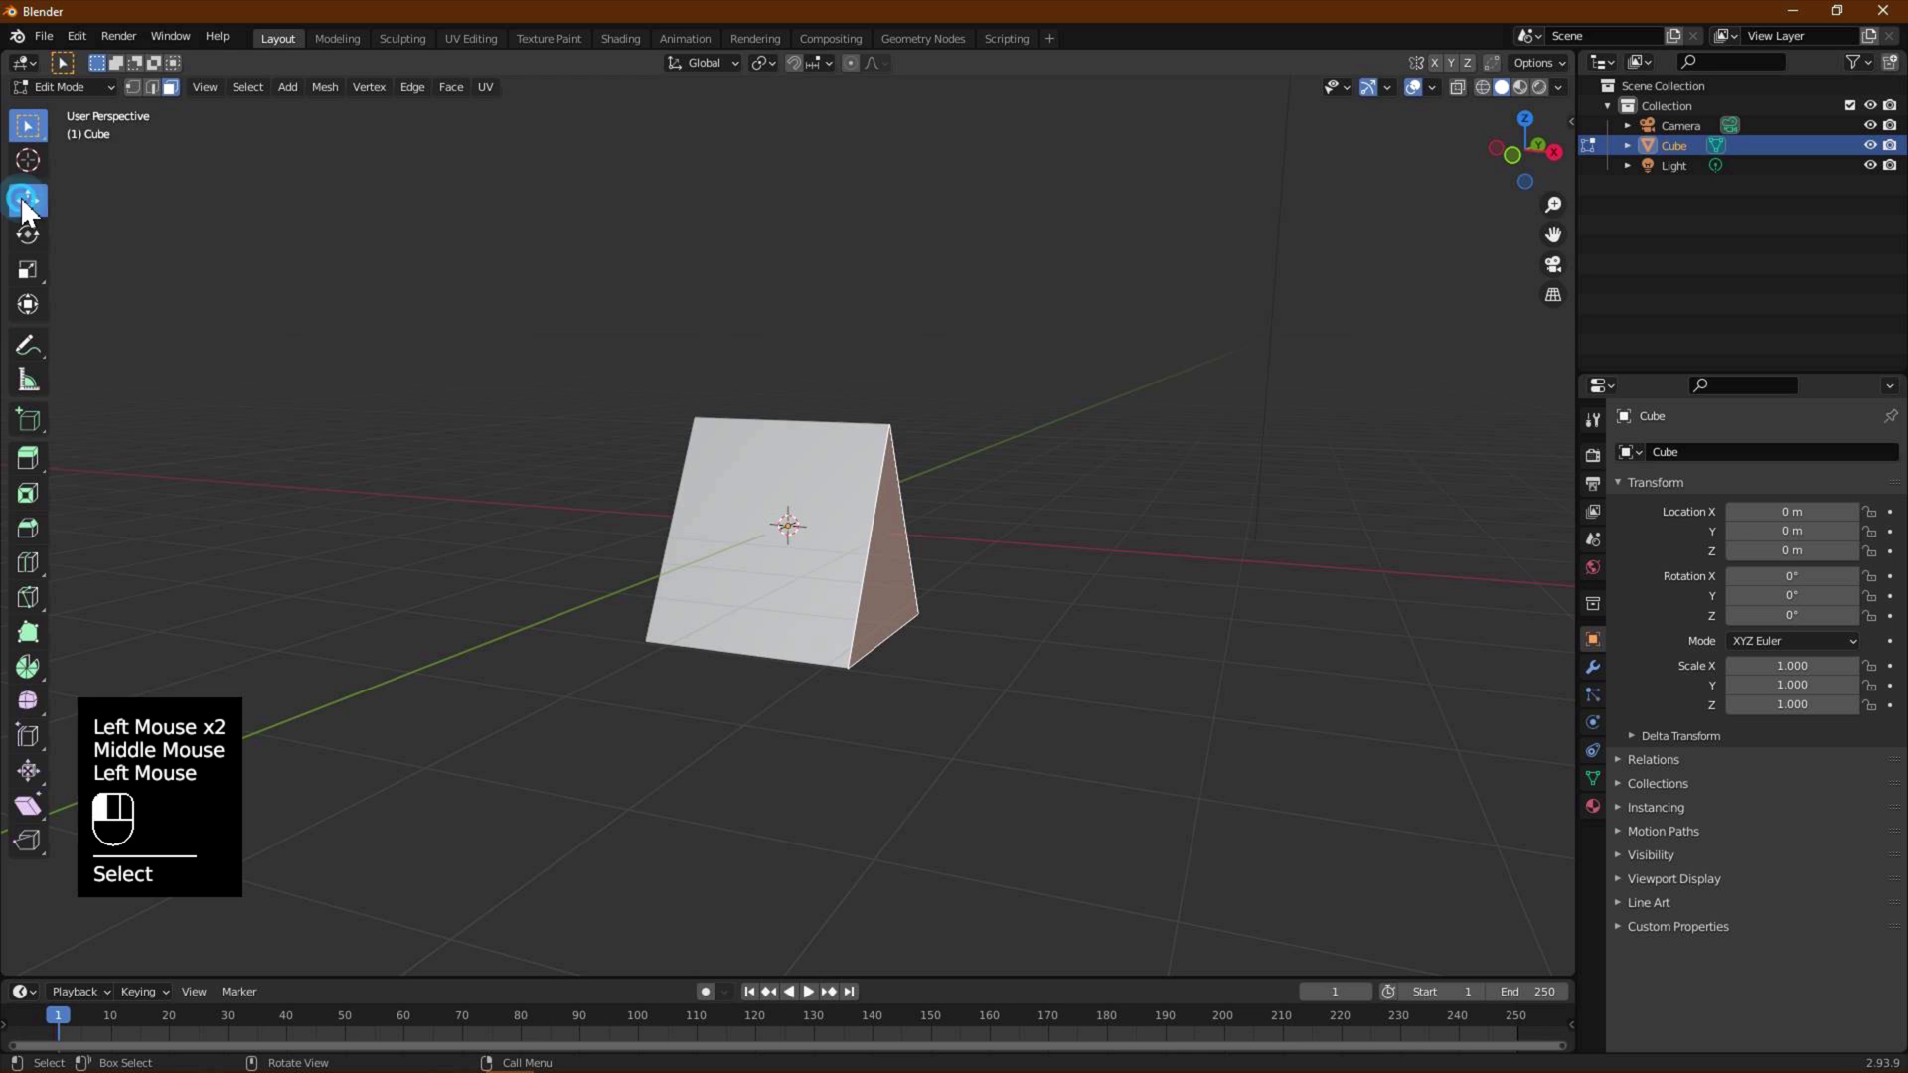
{"action": "middle_click_drag", "start_coordinate": [537, 388], "coordinate": [541, 518]}
{"action": "scroll", "coordinate": [911, 665], "scroll_direction": "down", "scroll_amount": 1}
{"action": "left_click_drag", "start_coordinate": [953, 559], "coordinate": [1173, 588]}
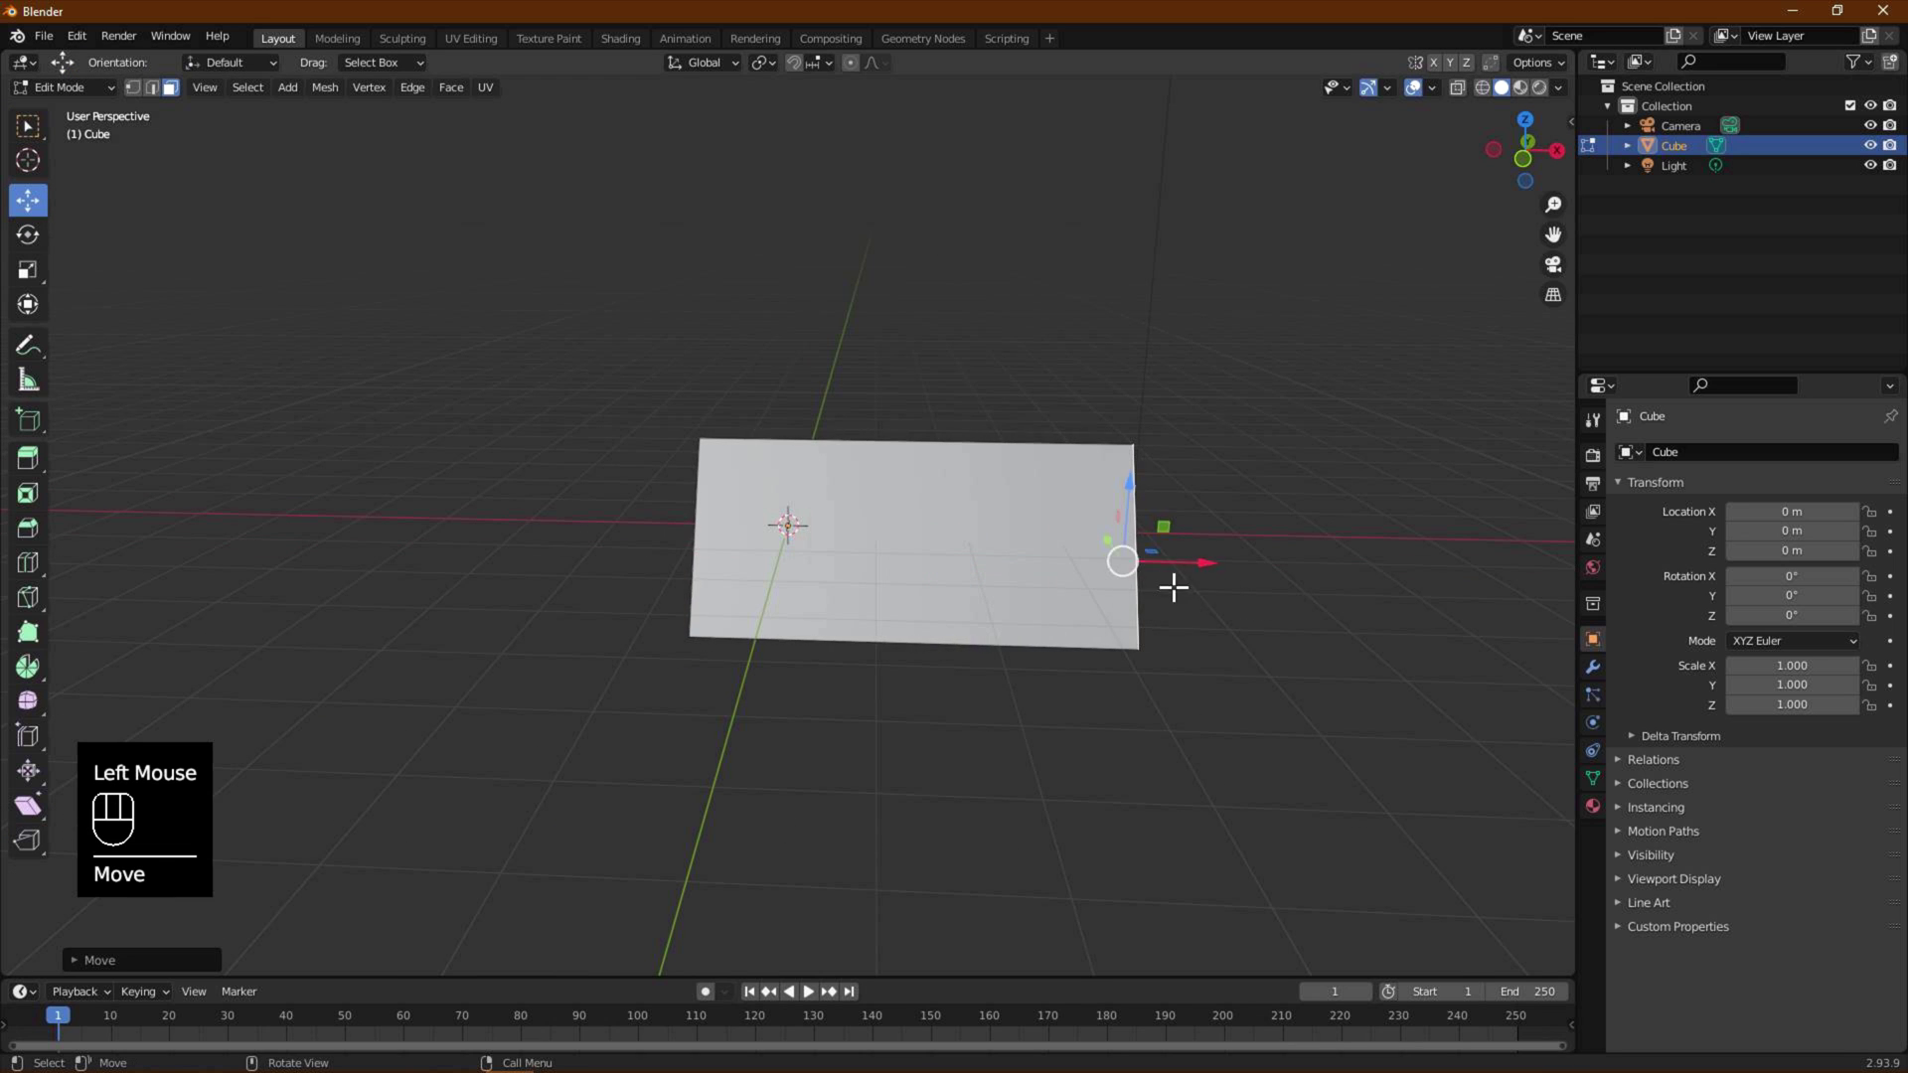
- Inspect the lengthened prism from the side, reselecting its face
{"action": "scroll", "coordinate": [1174, 588], "scroll_direction": "down", "scroll_amount": 2}
{"action": "middle_click_drag", "start_coordinate": [1174, 588], "coordinate": [1015, 627]}
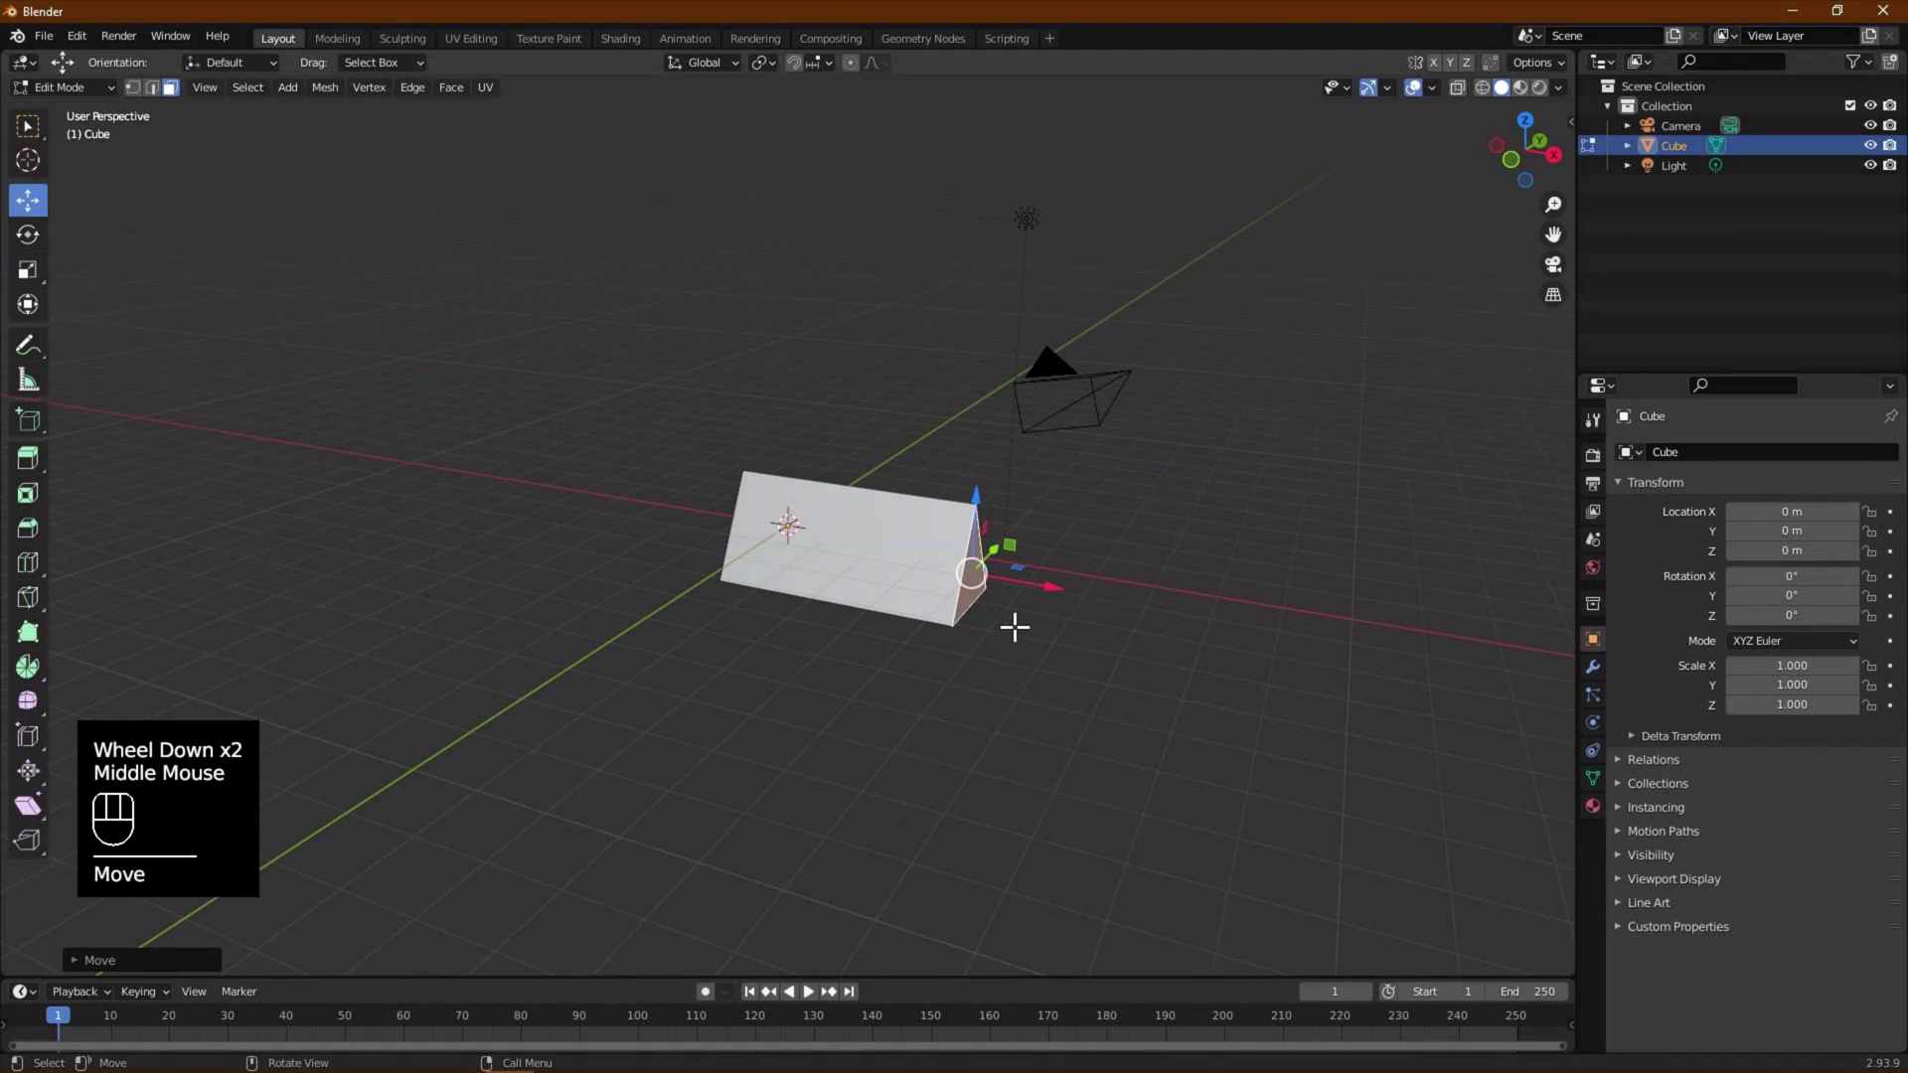
{"action": "left_click", "coordinate": [958, 669]}
{"action": "scroll", "coordinate": [894, 546], "scroll_direction": "up", "scroll_amount": 1}
{"action": "left_click", "coordinate": [907, 467]}
{"action": "scroll", "coordinate": [1105, 579], "scroll_direction": "up", "scroll_amount": 2}
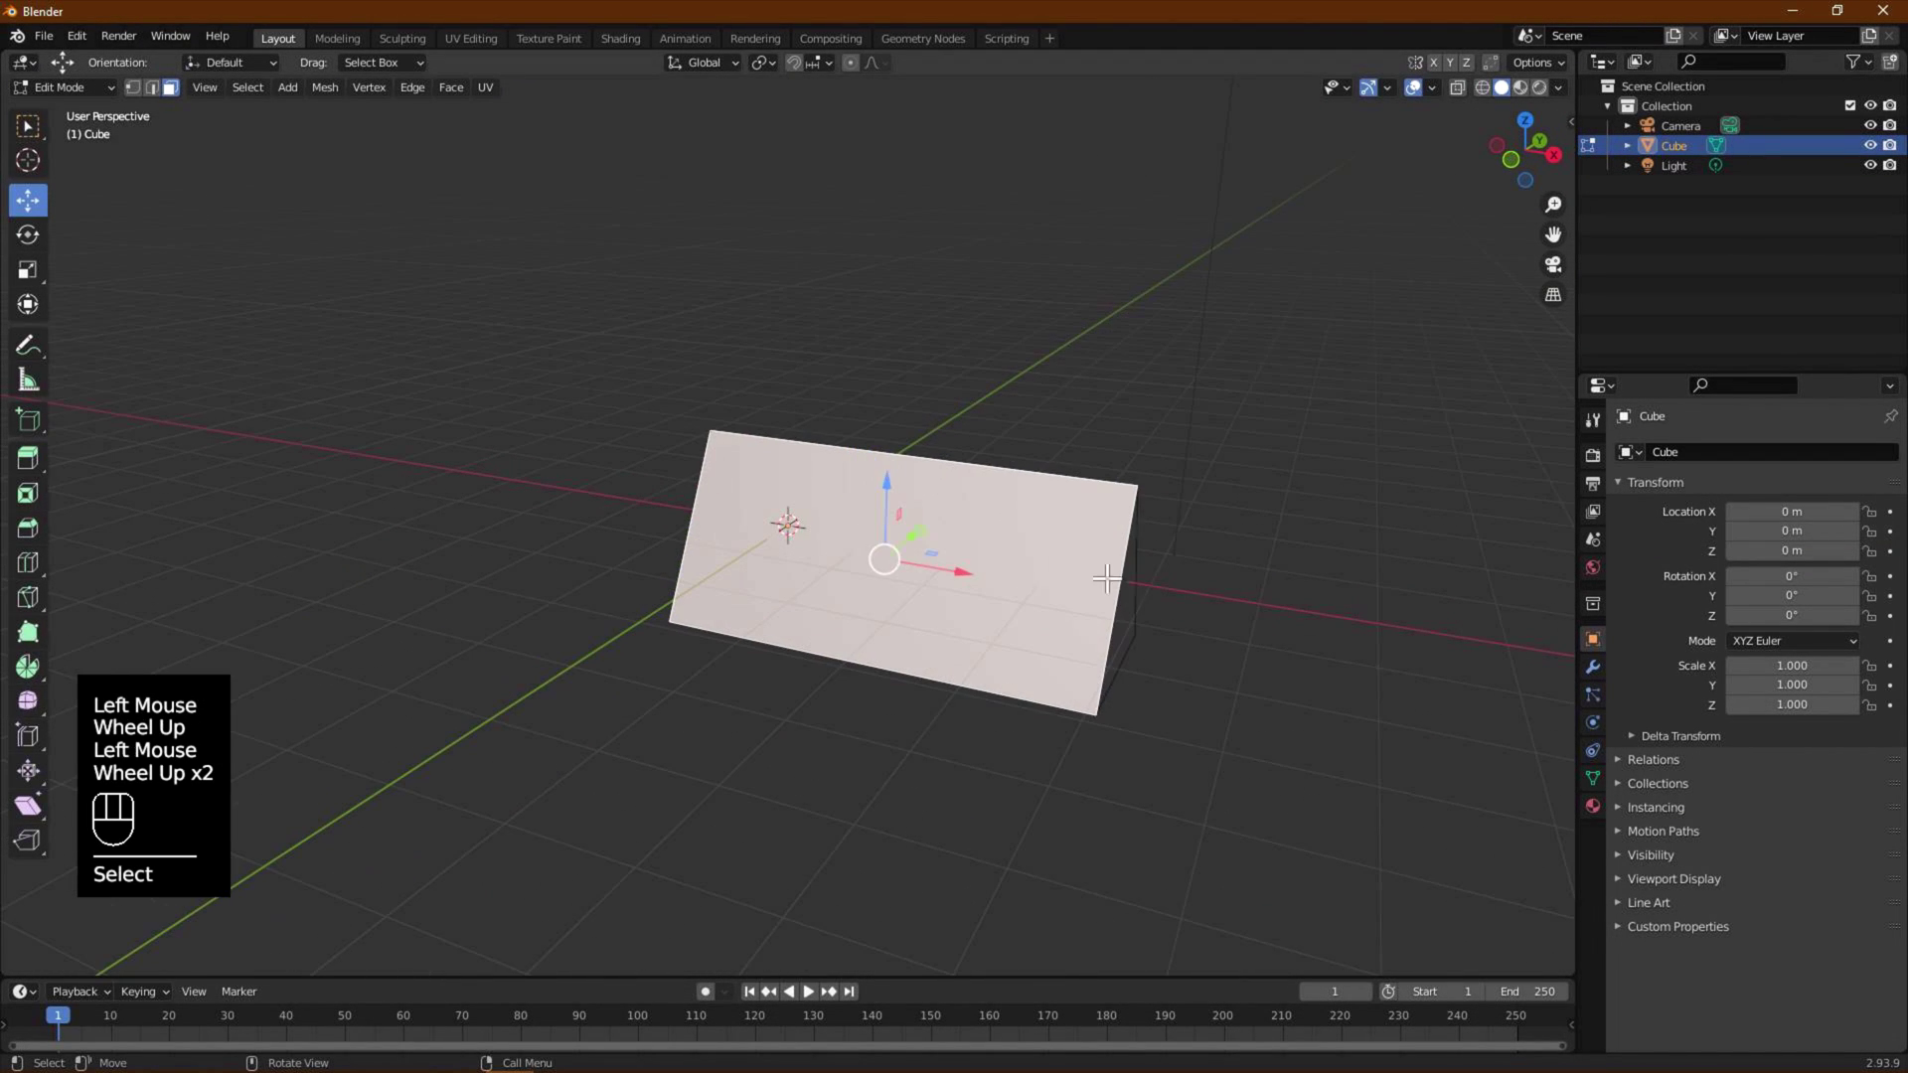
{"action": "scroll", "coordinate": [1106, 578], "scroll_direction": "up", "scroll_amount": 1}
{"action": "middle_click_drag", "start_coordinate": [1106, 578], "coordinate": [1278, 566]}
- Add a Bevel modifier of 0.03 m width and 3 segments, then return to Object Mode
{"action": "left_click", "coordinate": [1591, 666]}
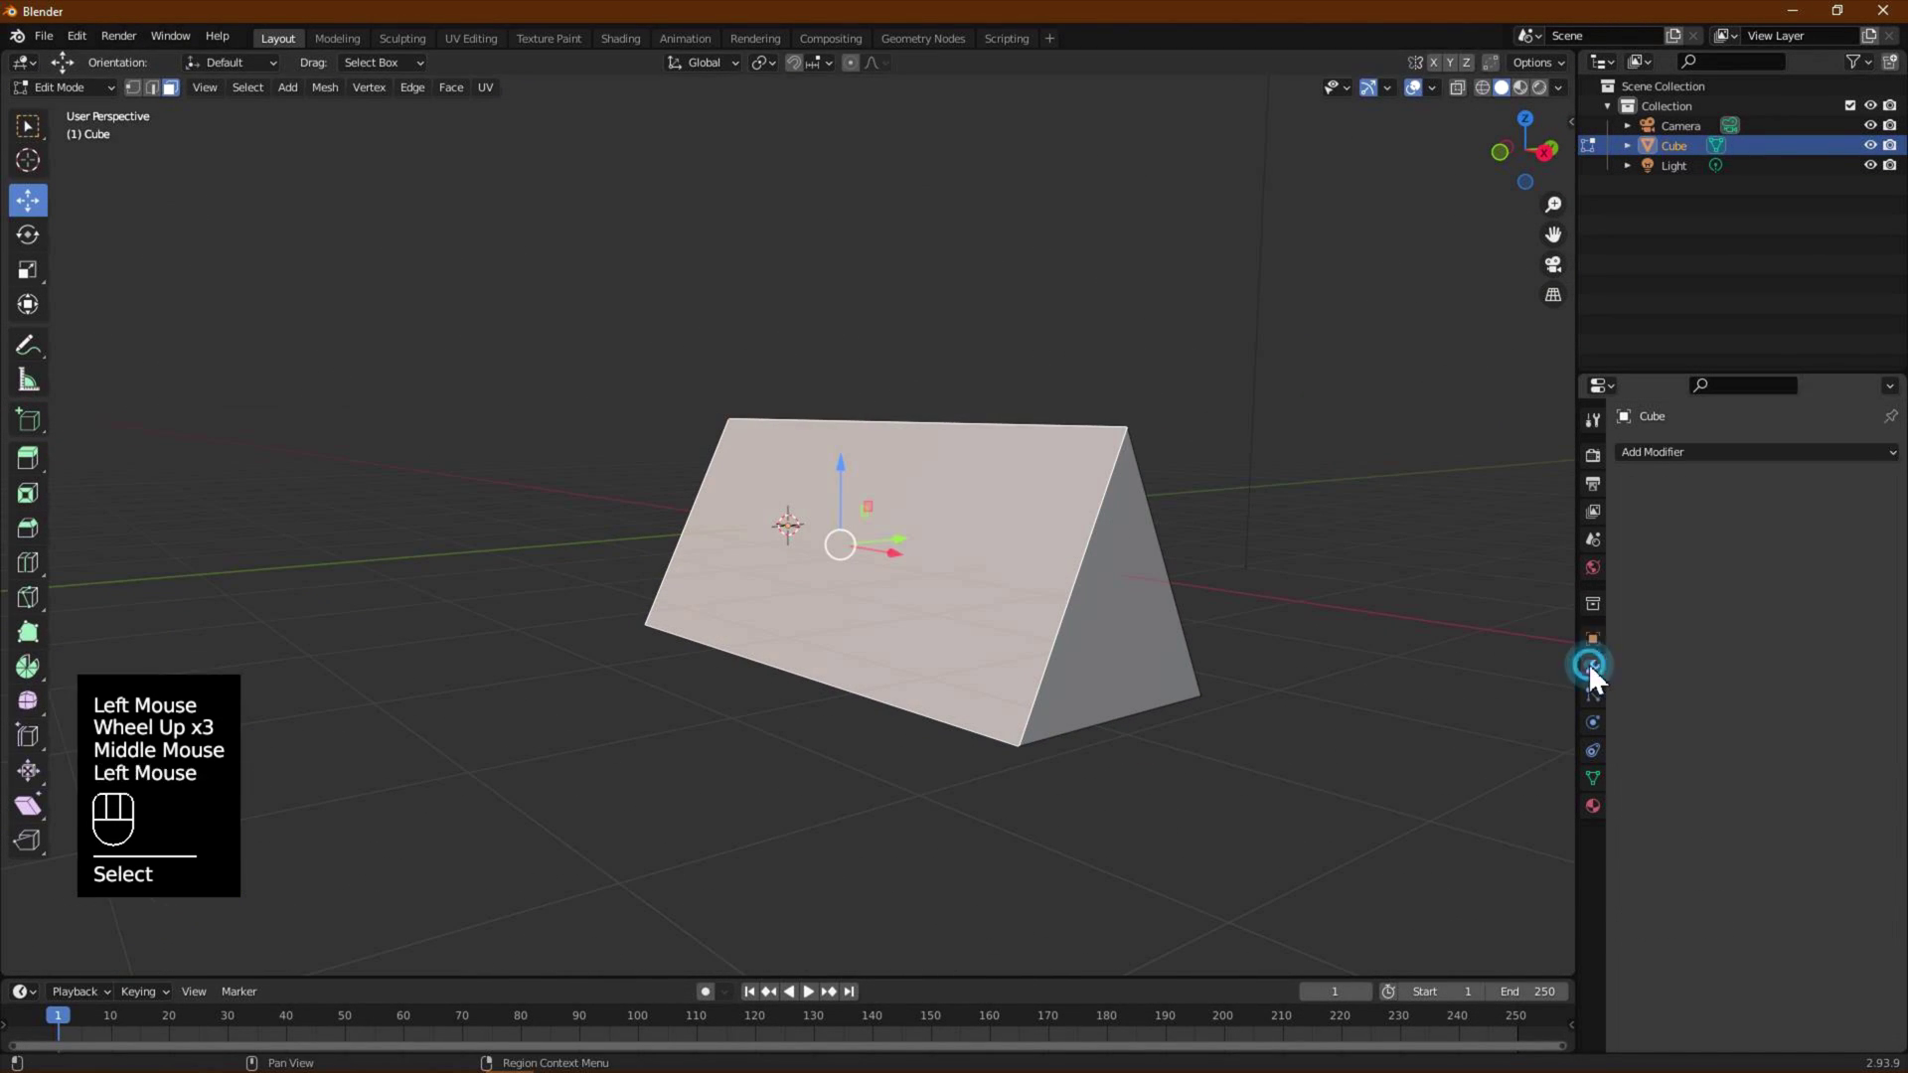
{"action": "left_click", "coordinate": [1666, 451]}
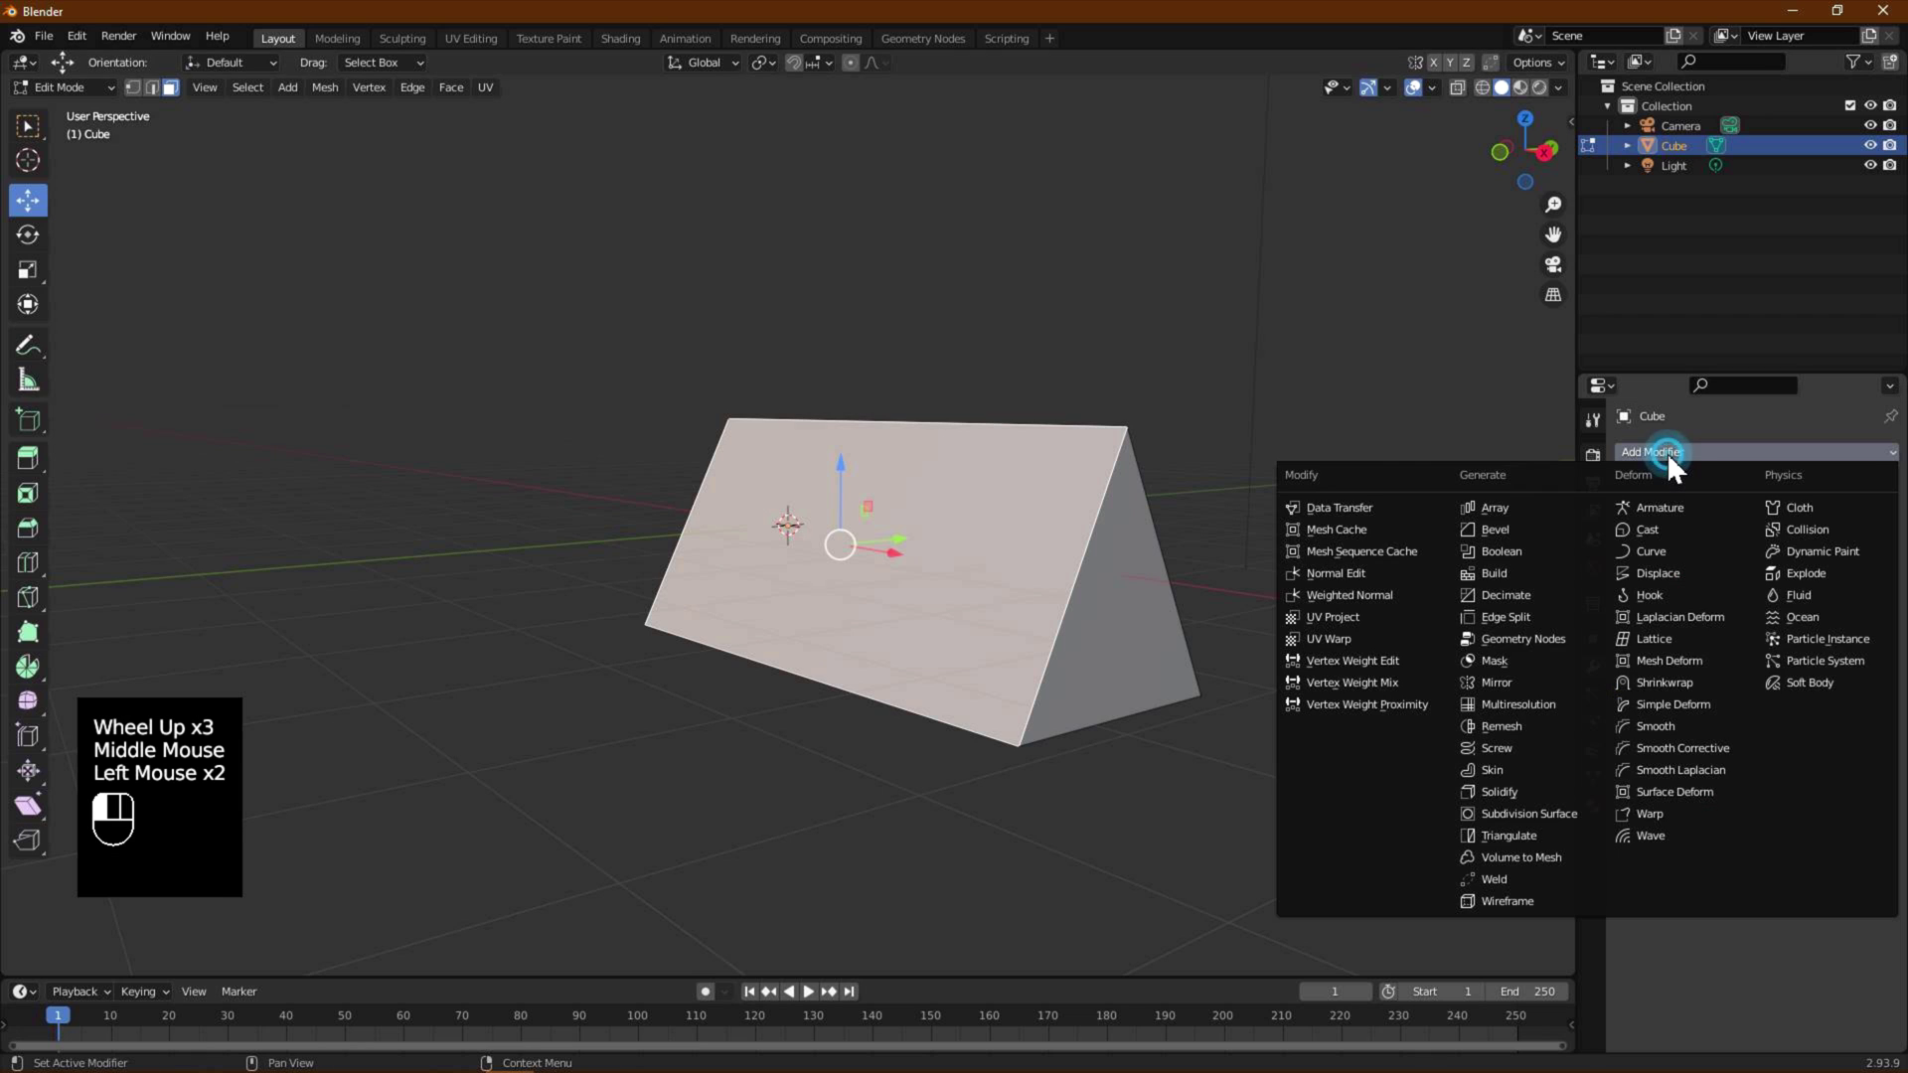
{"action": "left_click", "coordinate": [1528, 529]}
{"action": "scroll", "coordinate": [1262, 594], "scroll_direction": "up", "scroll_amount": 3}
{"action": "scroll", "coordinate": [1347, 568], "scroll_direction": "down", "scroll_amount": 2}
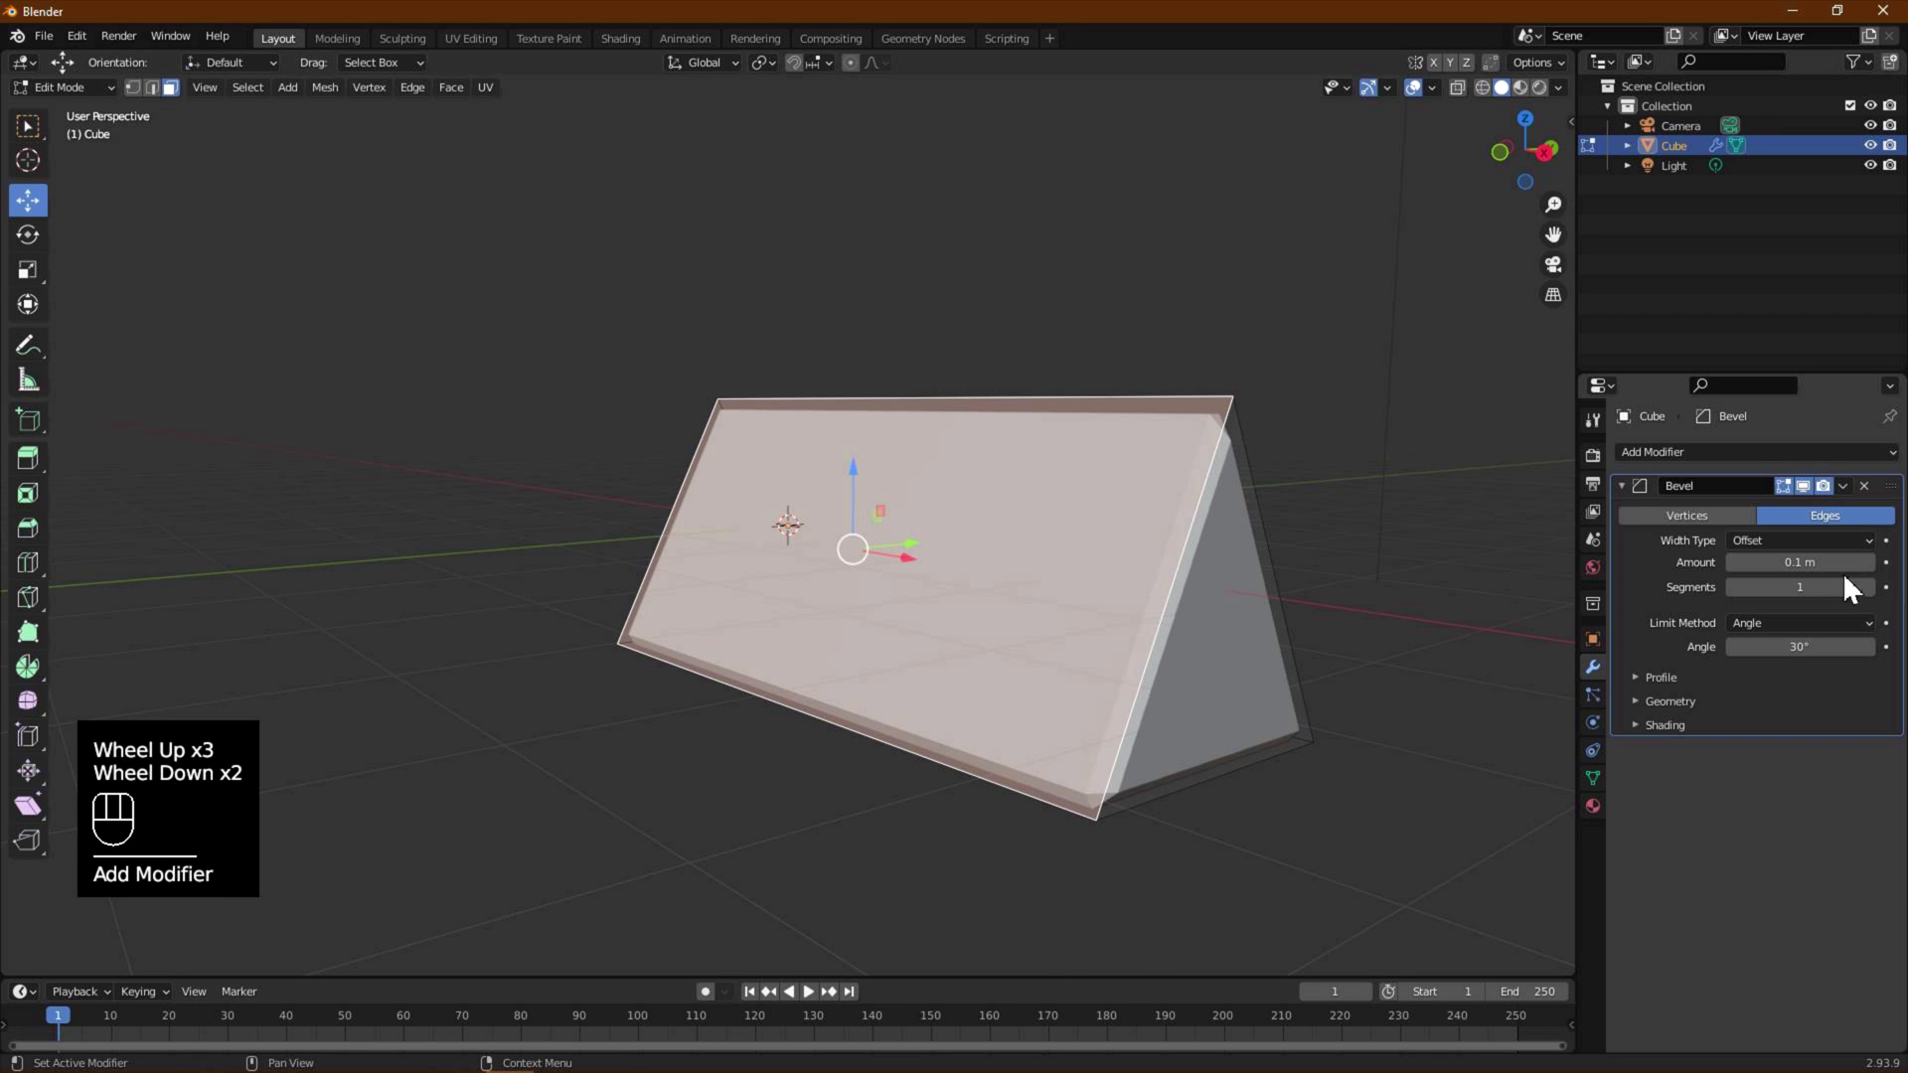
{"action": "left_click", "coordinate": [1731, 563]}
{"action": "left_click", "coordinate": [1730, 563]}
{"action": "left_click", "coordinate": [1731, 563]}
{"action": "left_click", "coordinate": [1731, 563]}
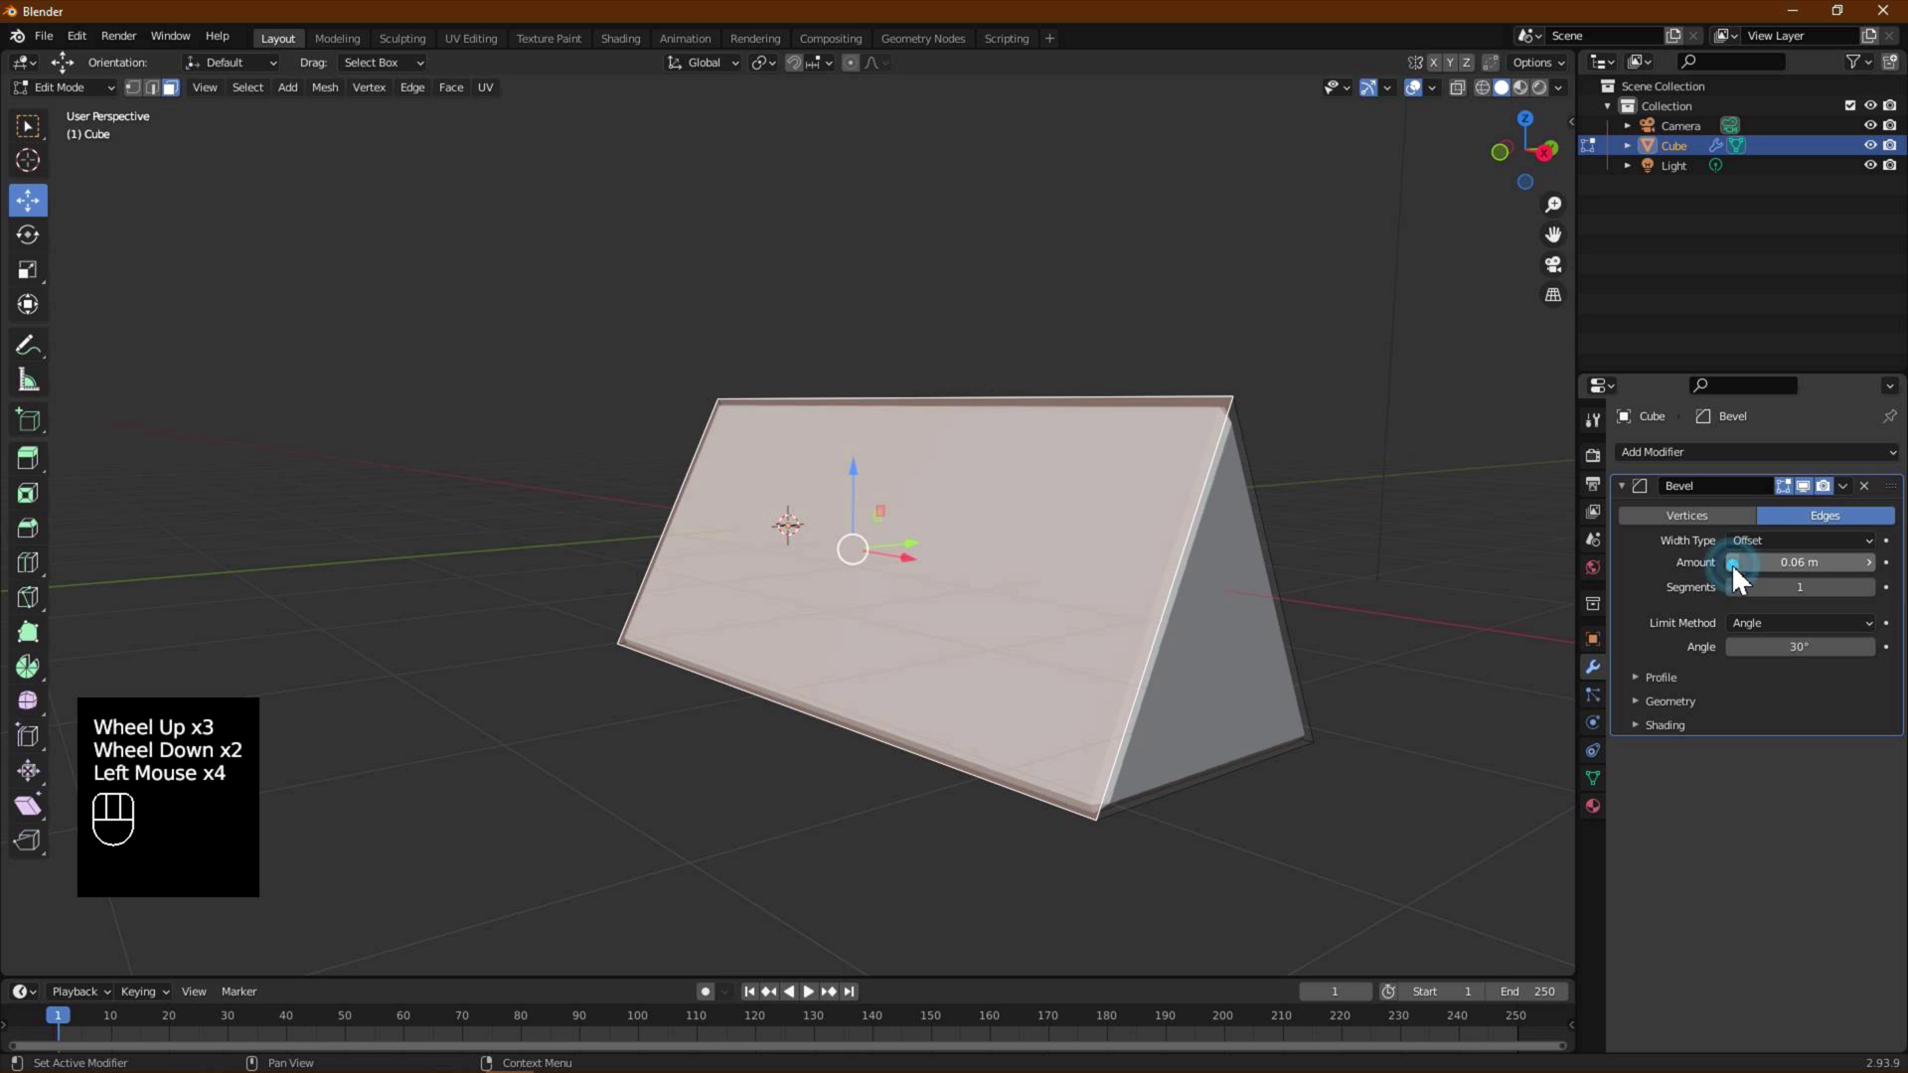
{"action": "left_click", "coordinate": [1731, 564]}
{"action": "left_click", "coordinate": [1731, 563]}
{"action": "left_click", "coordinate": [1730, 563]}
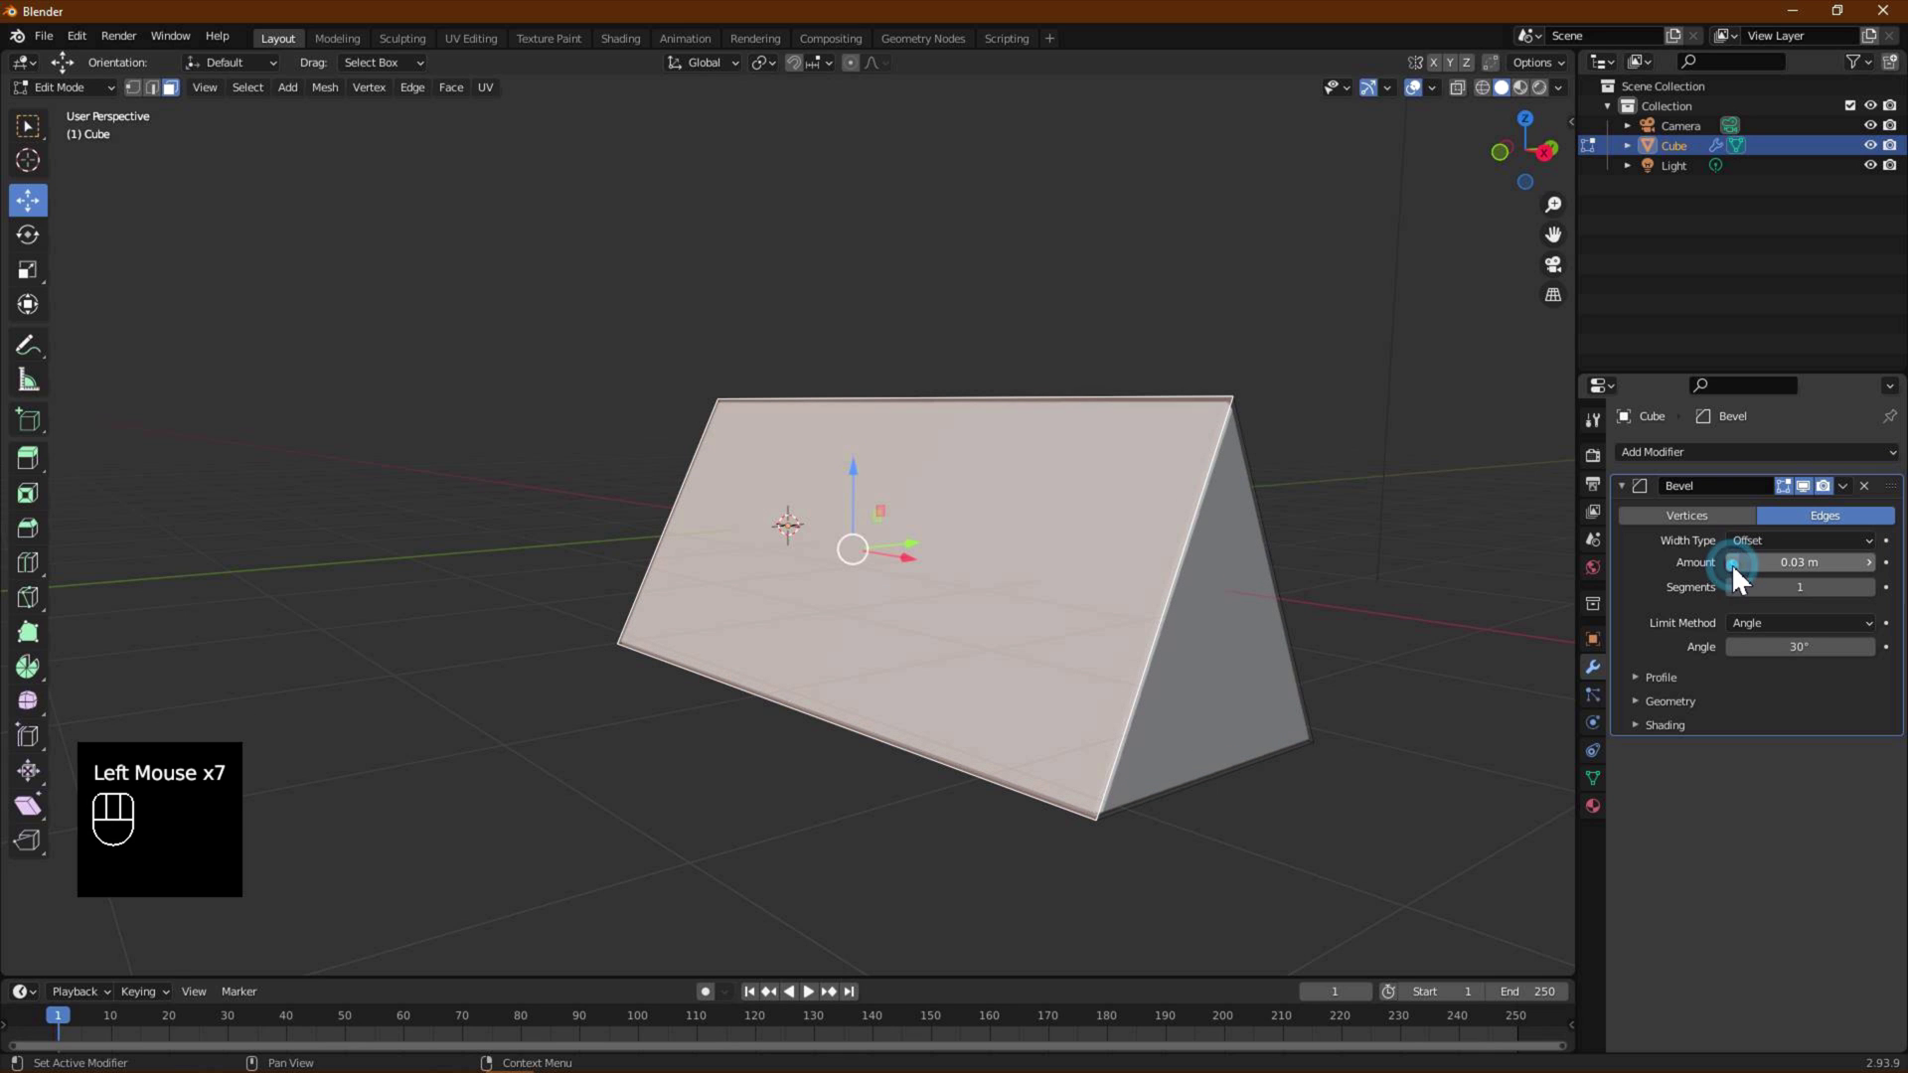
{"action": "left_click", "coordinate": [1868, 587]}
{"action": "left_click", "coordinate": [1868, 587]}
{"action": "middle_click_drag", "start_coordinate": [1248, 588], "coordinate": [1173, 576]}
{"action": "left_click", "coordinate": [81, 87]}
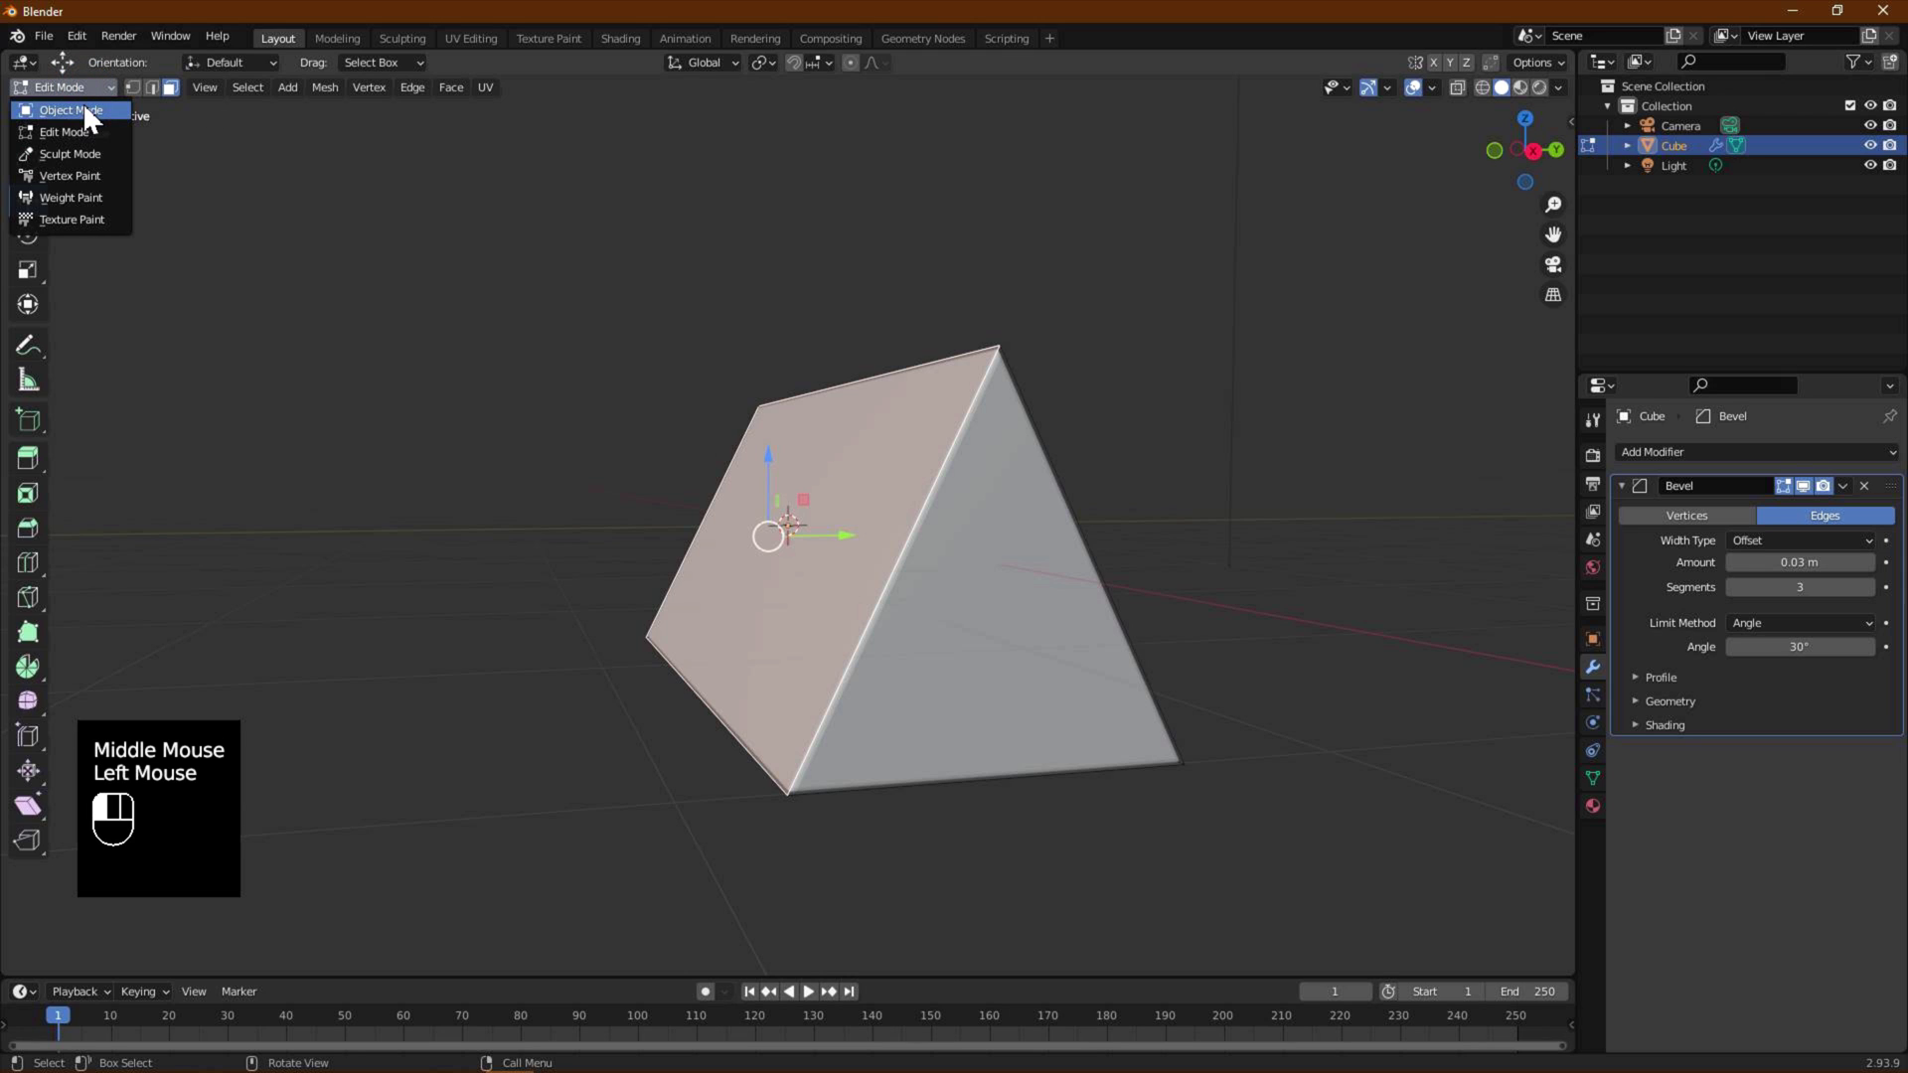
{"action": "left_click", "coordinate": [85, 111]}
{"action": "left_click", "coordinate": [873, 475]}
{"action": "right_click", "coordinate": [872, 475]}
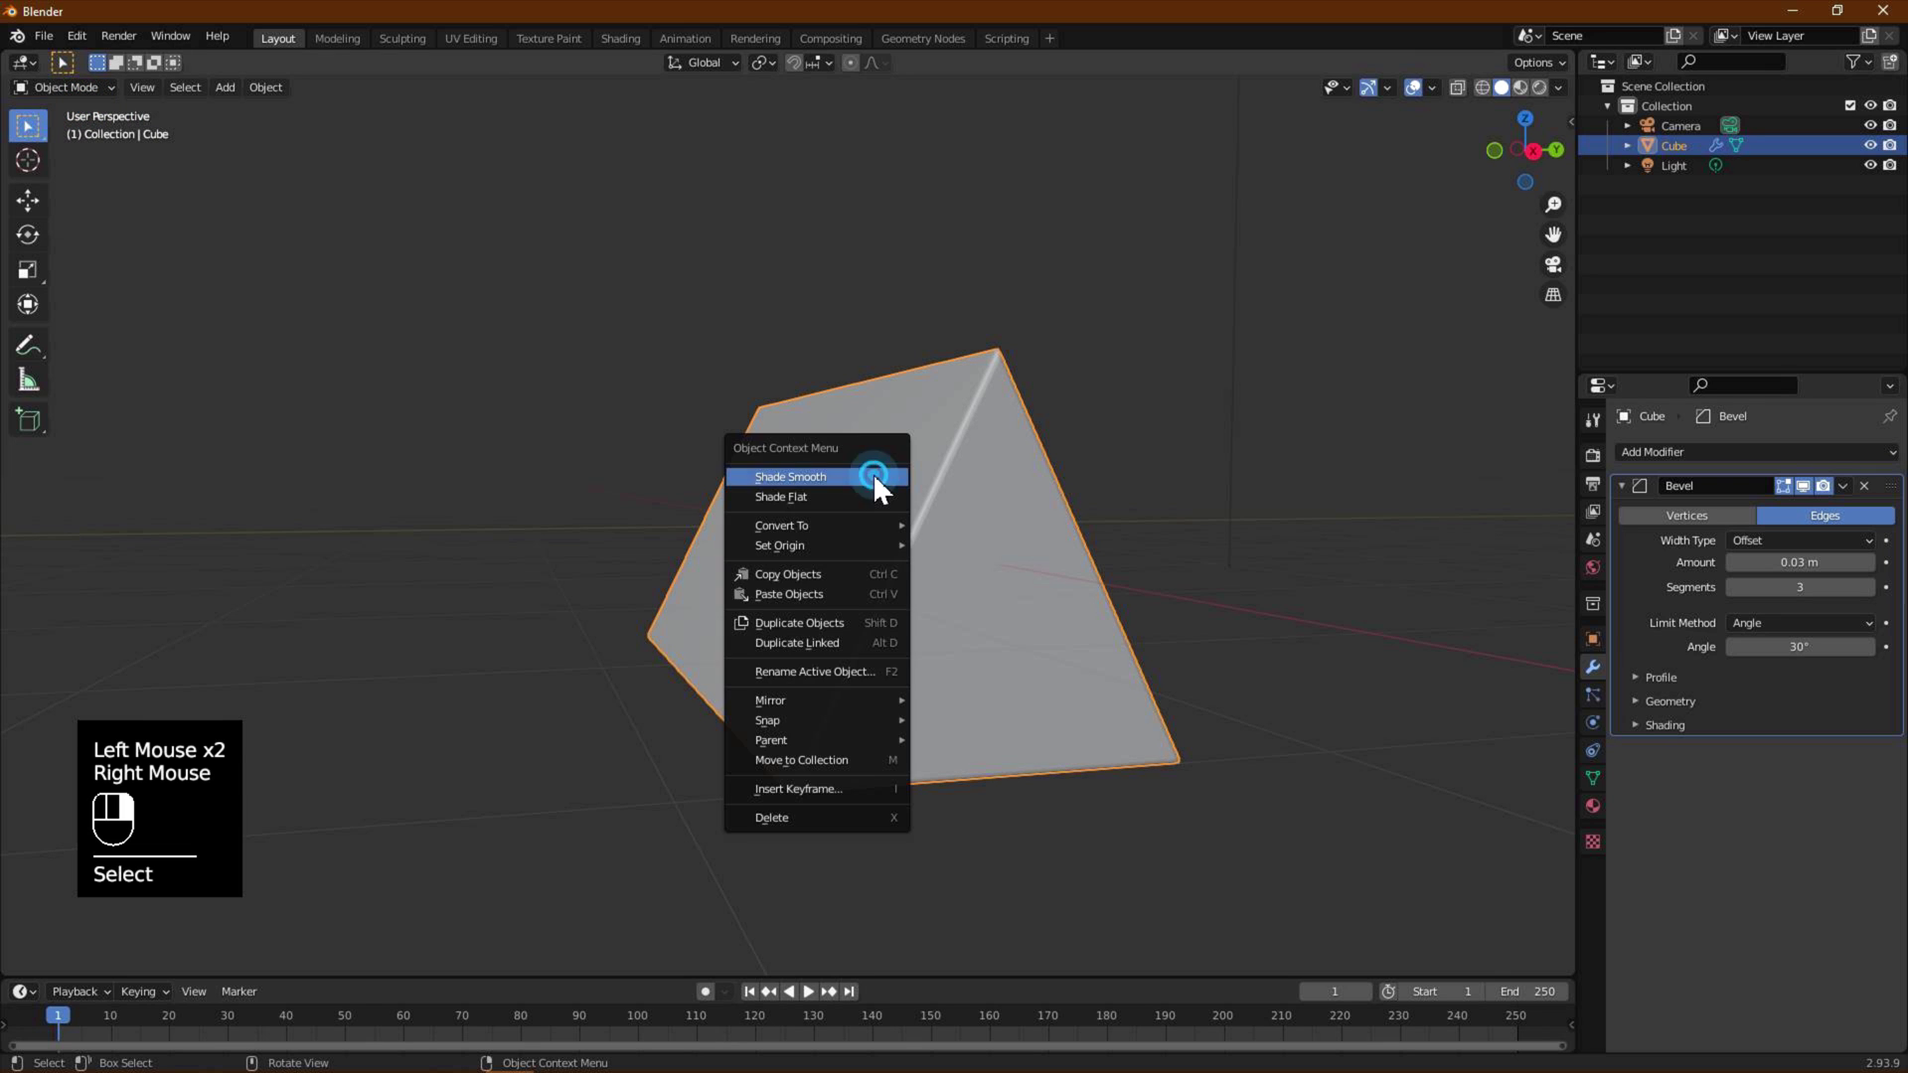
{"action": "left_click", "coordinate": [875, 476]}
{"action": "left_click", "coordinate": [1594, 805]}
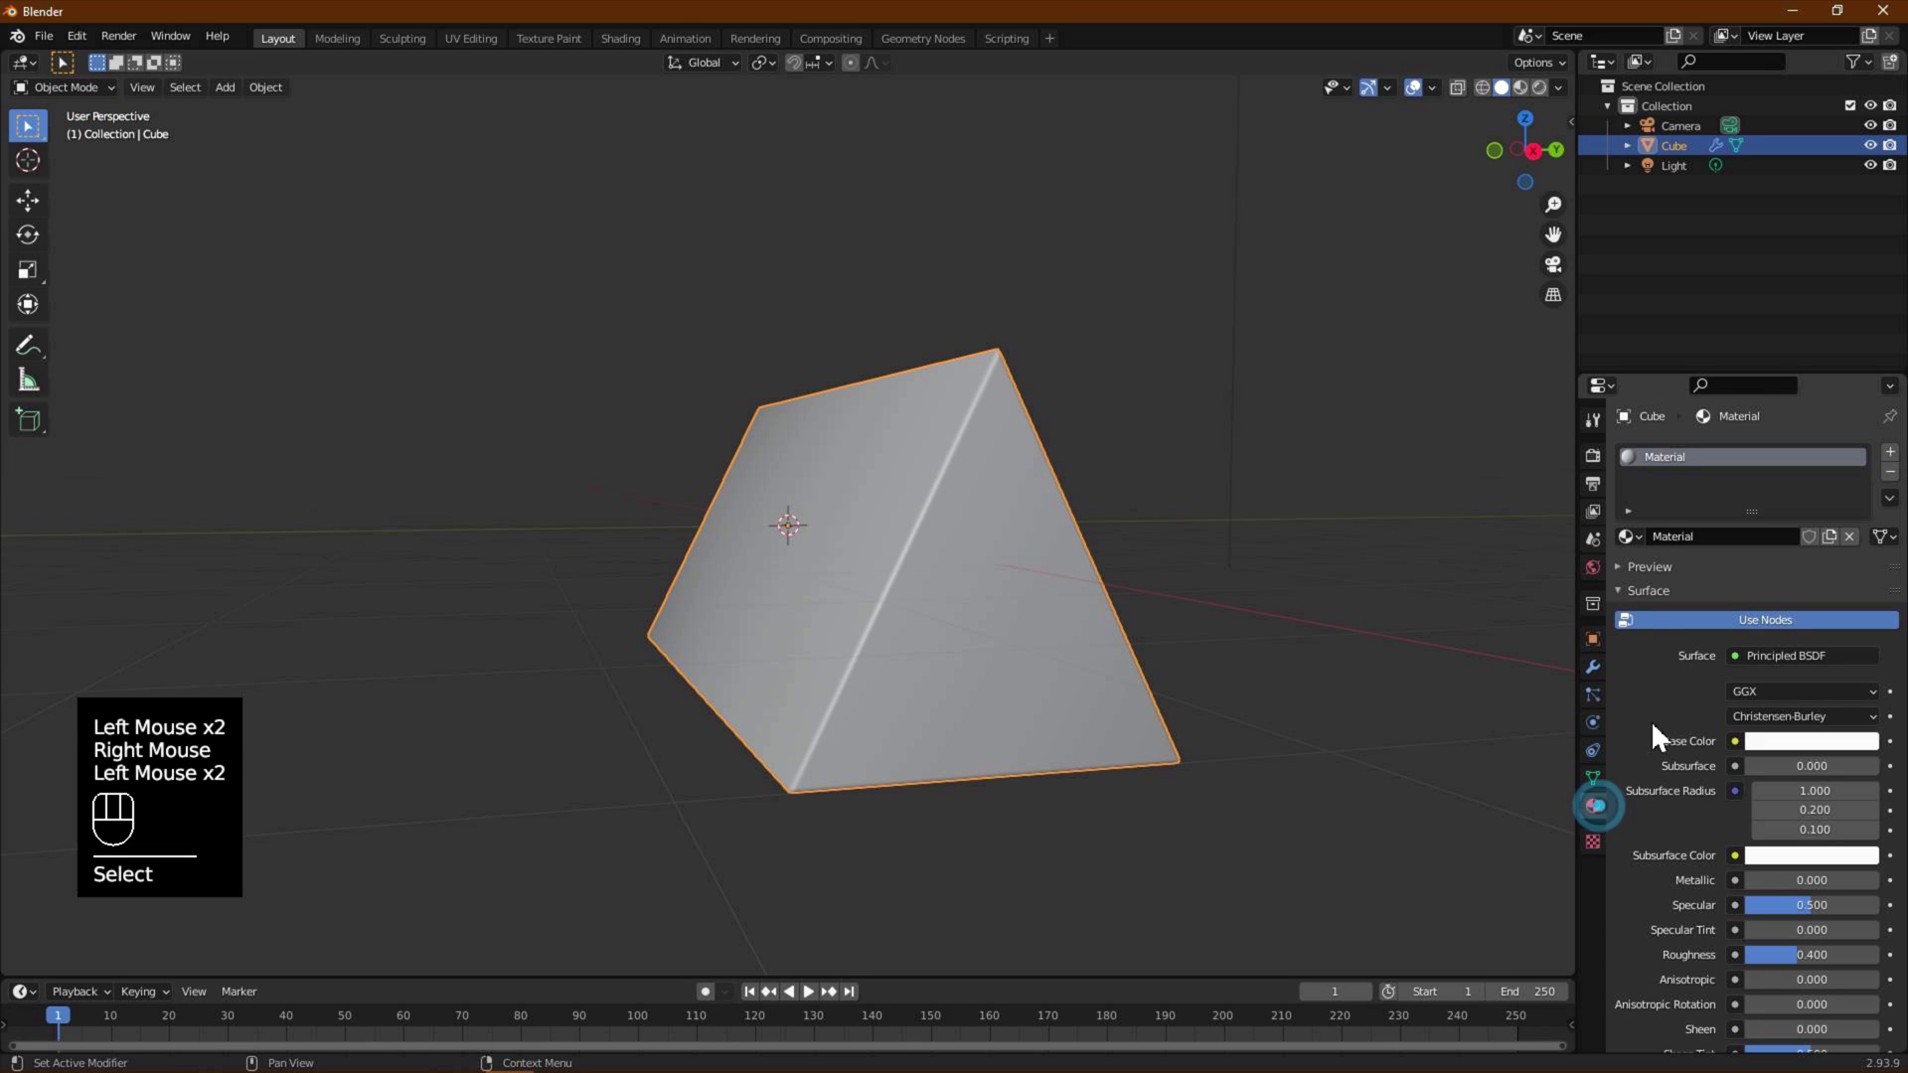
{"action": "left_click", "coordinate": [1594, 779]}
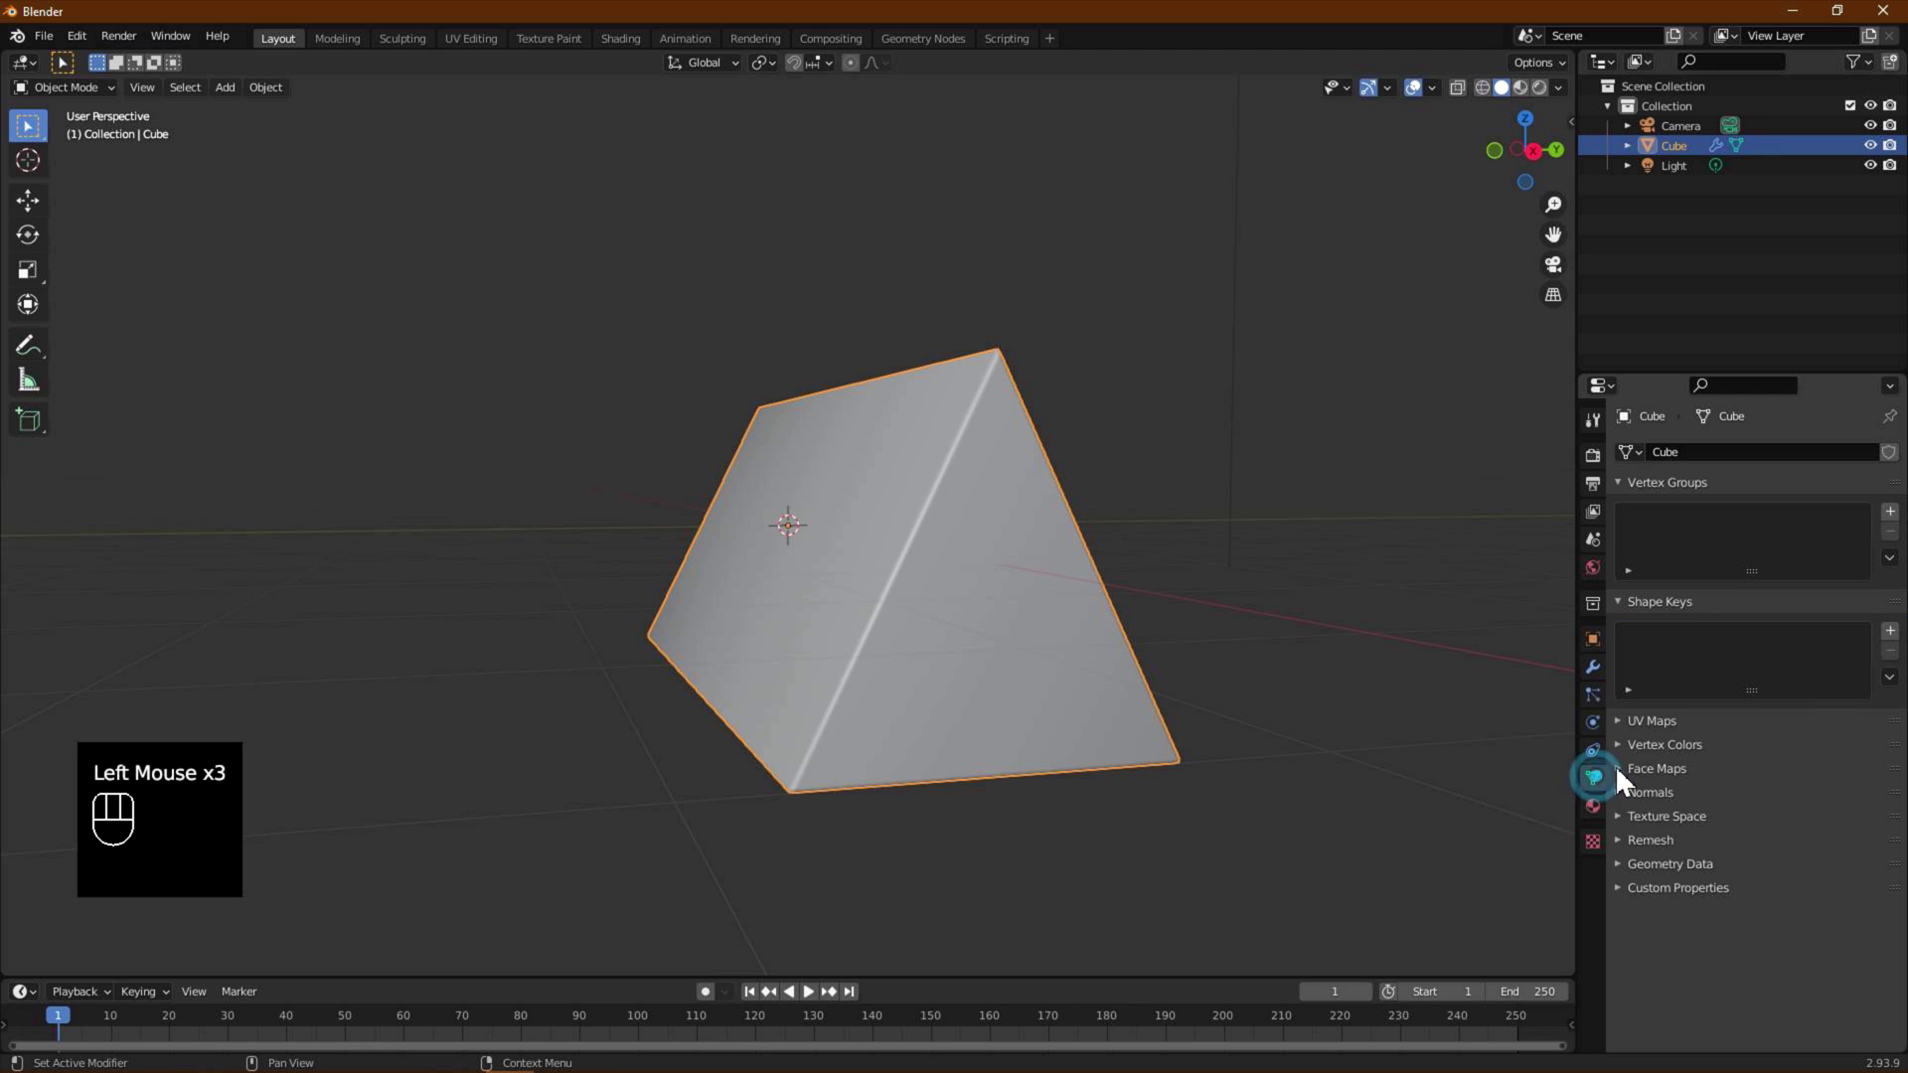
{"action": "left_click", "coordinate": [1639, 791]}
{"action": "left_click", "coordinate": [1729, 822]}
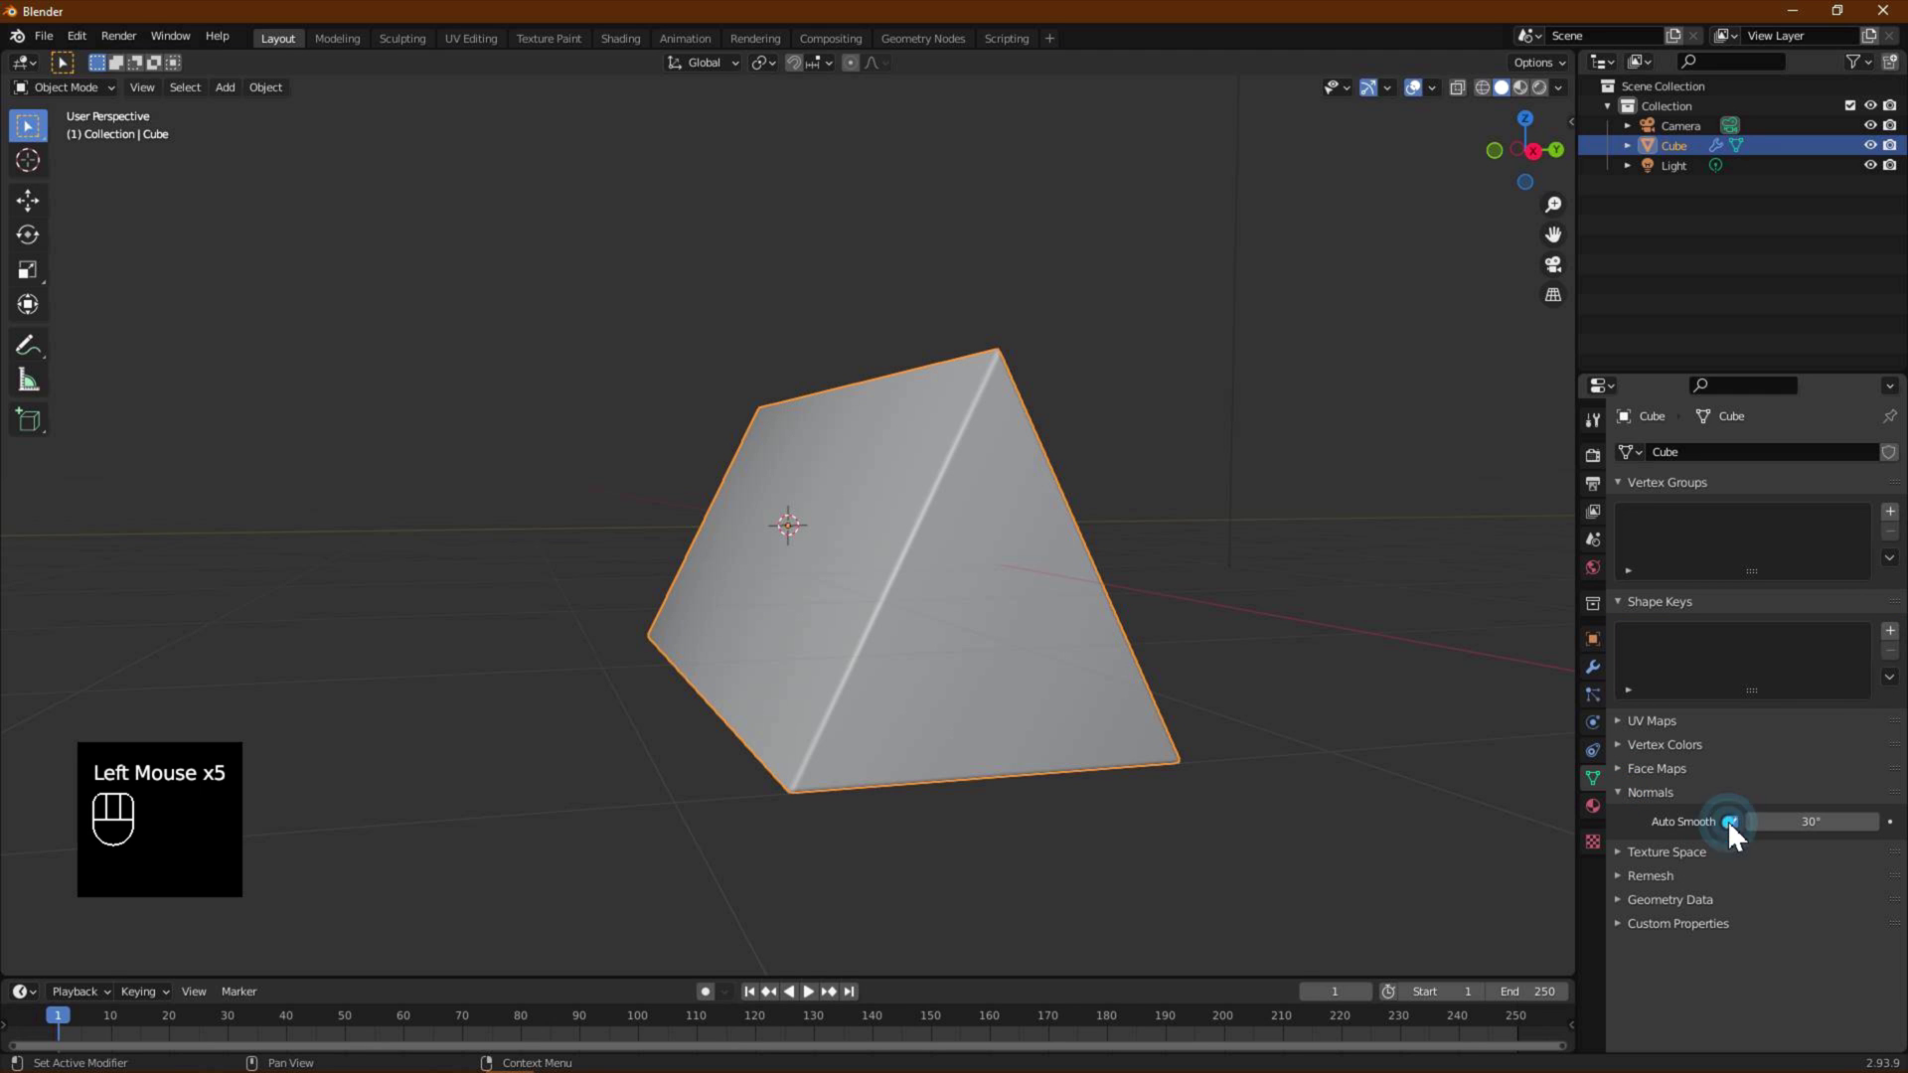
{"action": "middle_click_drag", "start_coordinate": [894, 624], "coordinate": [1086, 665]}
{"action": "left_click", "coordinate": [890, 527]}
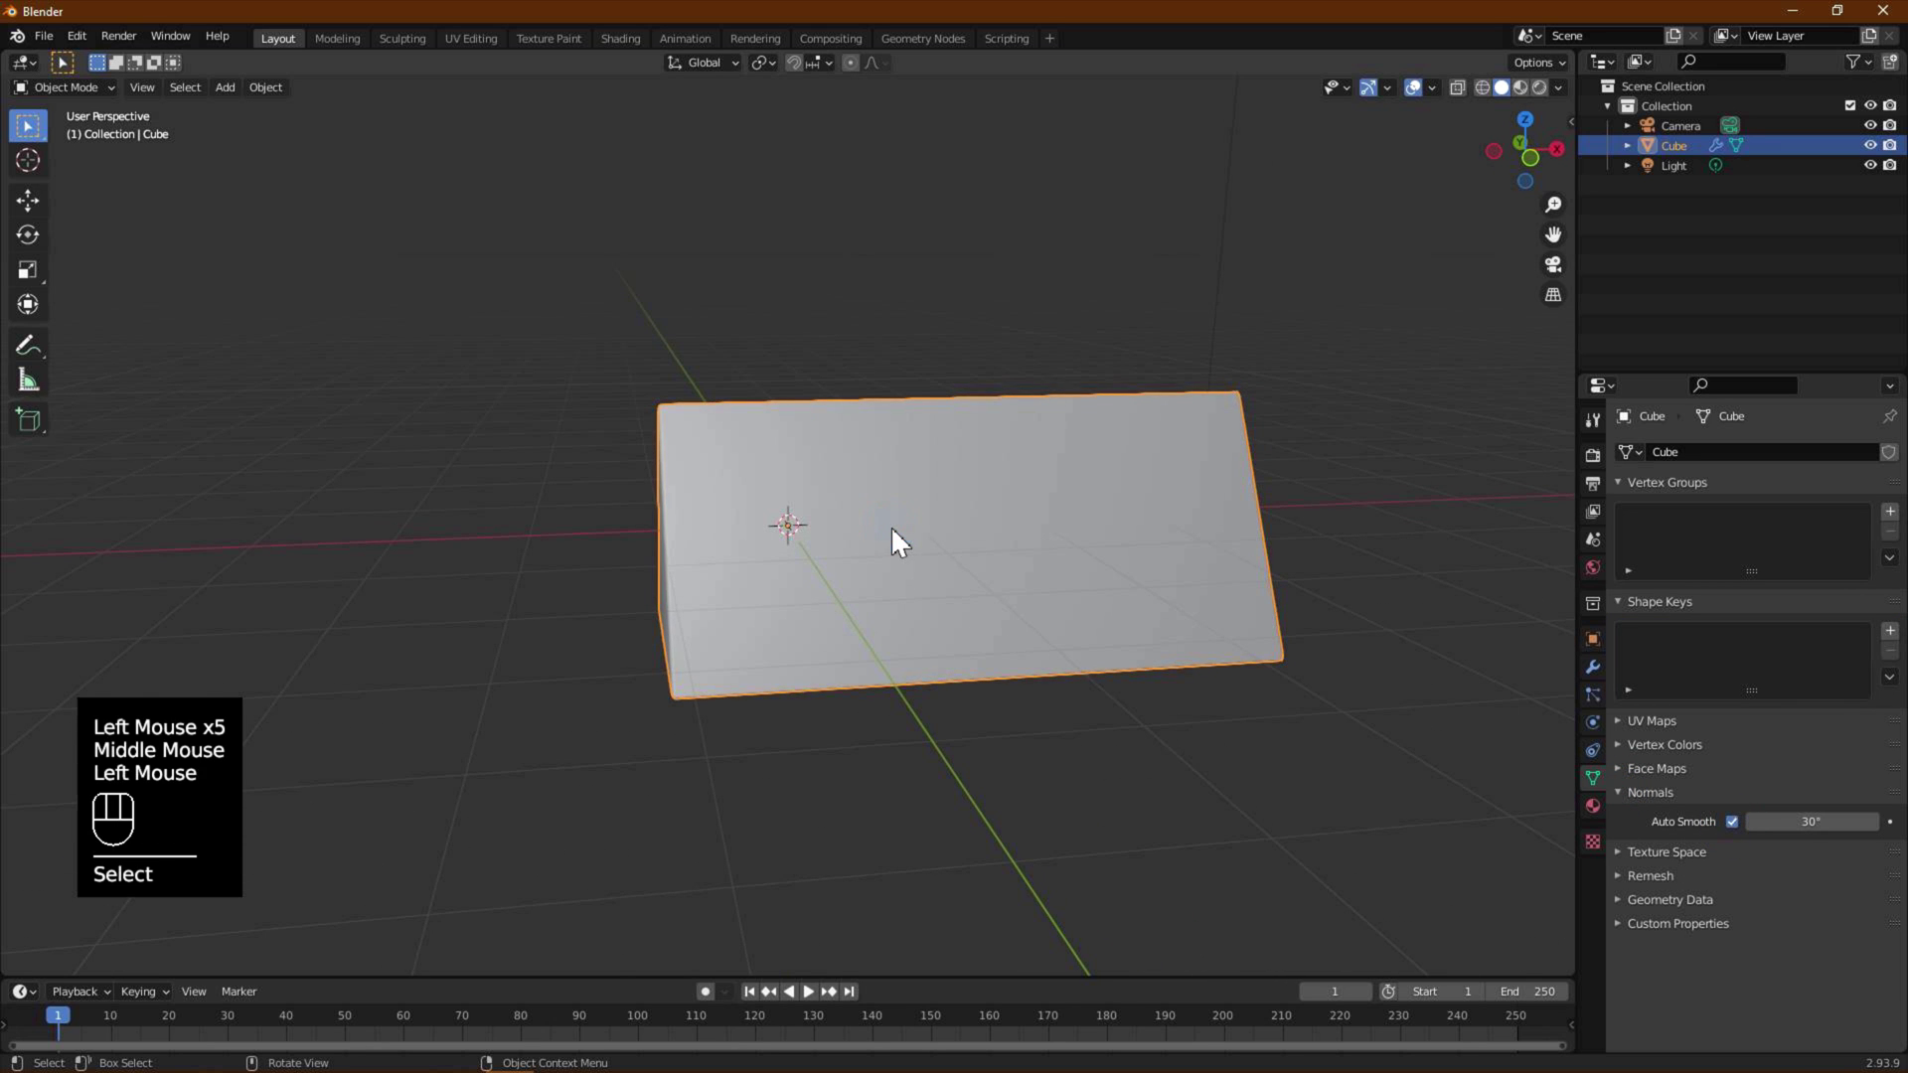
{"action": "scroll", "coordinate": [992, 521], "scroll_direction": "down", "scroll_amount": 1}
{"action": "middle_click_drag", "start_coordinate": [991, 521], "coordinate": [875, 571]}
{"action": "scroll", "coordinate": [915, 552], "scroll_direction": "down", "scroll_amount": 1}
{"action": "middle_click_drag", "start_coordinate": [874, 572], "coordinate": [1007, 565]}
{"action": "scroll", "coordinate": [999, 550], "scroll_direction": "down", "scroll_amount": 1}
{"action": "scroll", "coordinate": [902, 551], "scroll_direction": "up", "scroll_amount": 1}
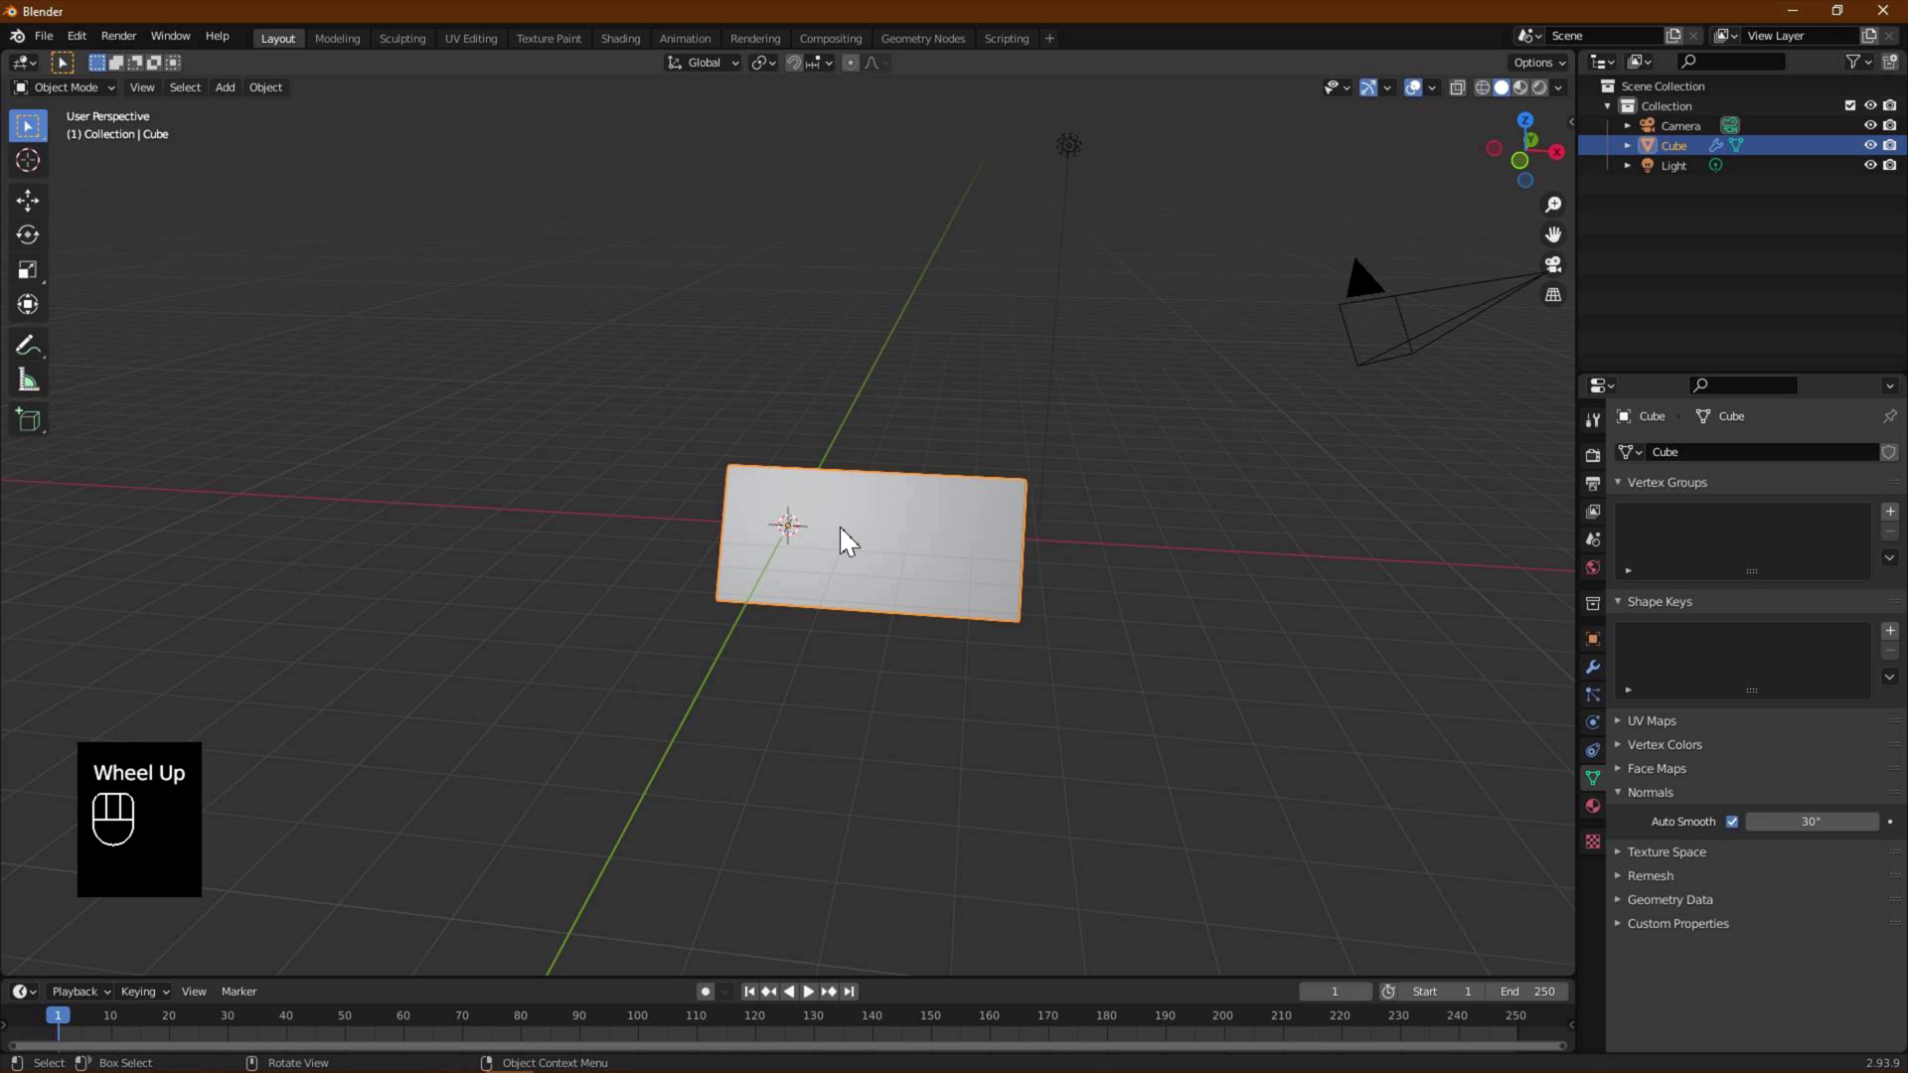
- Duplicate the prism, offset the copy along Y, and rotate it 90° about Y
{"action": "key", "text": "shift+d"}
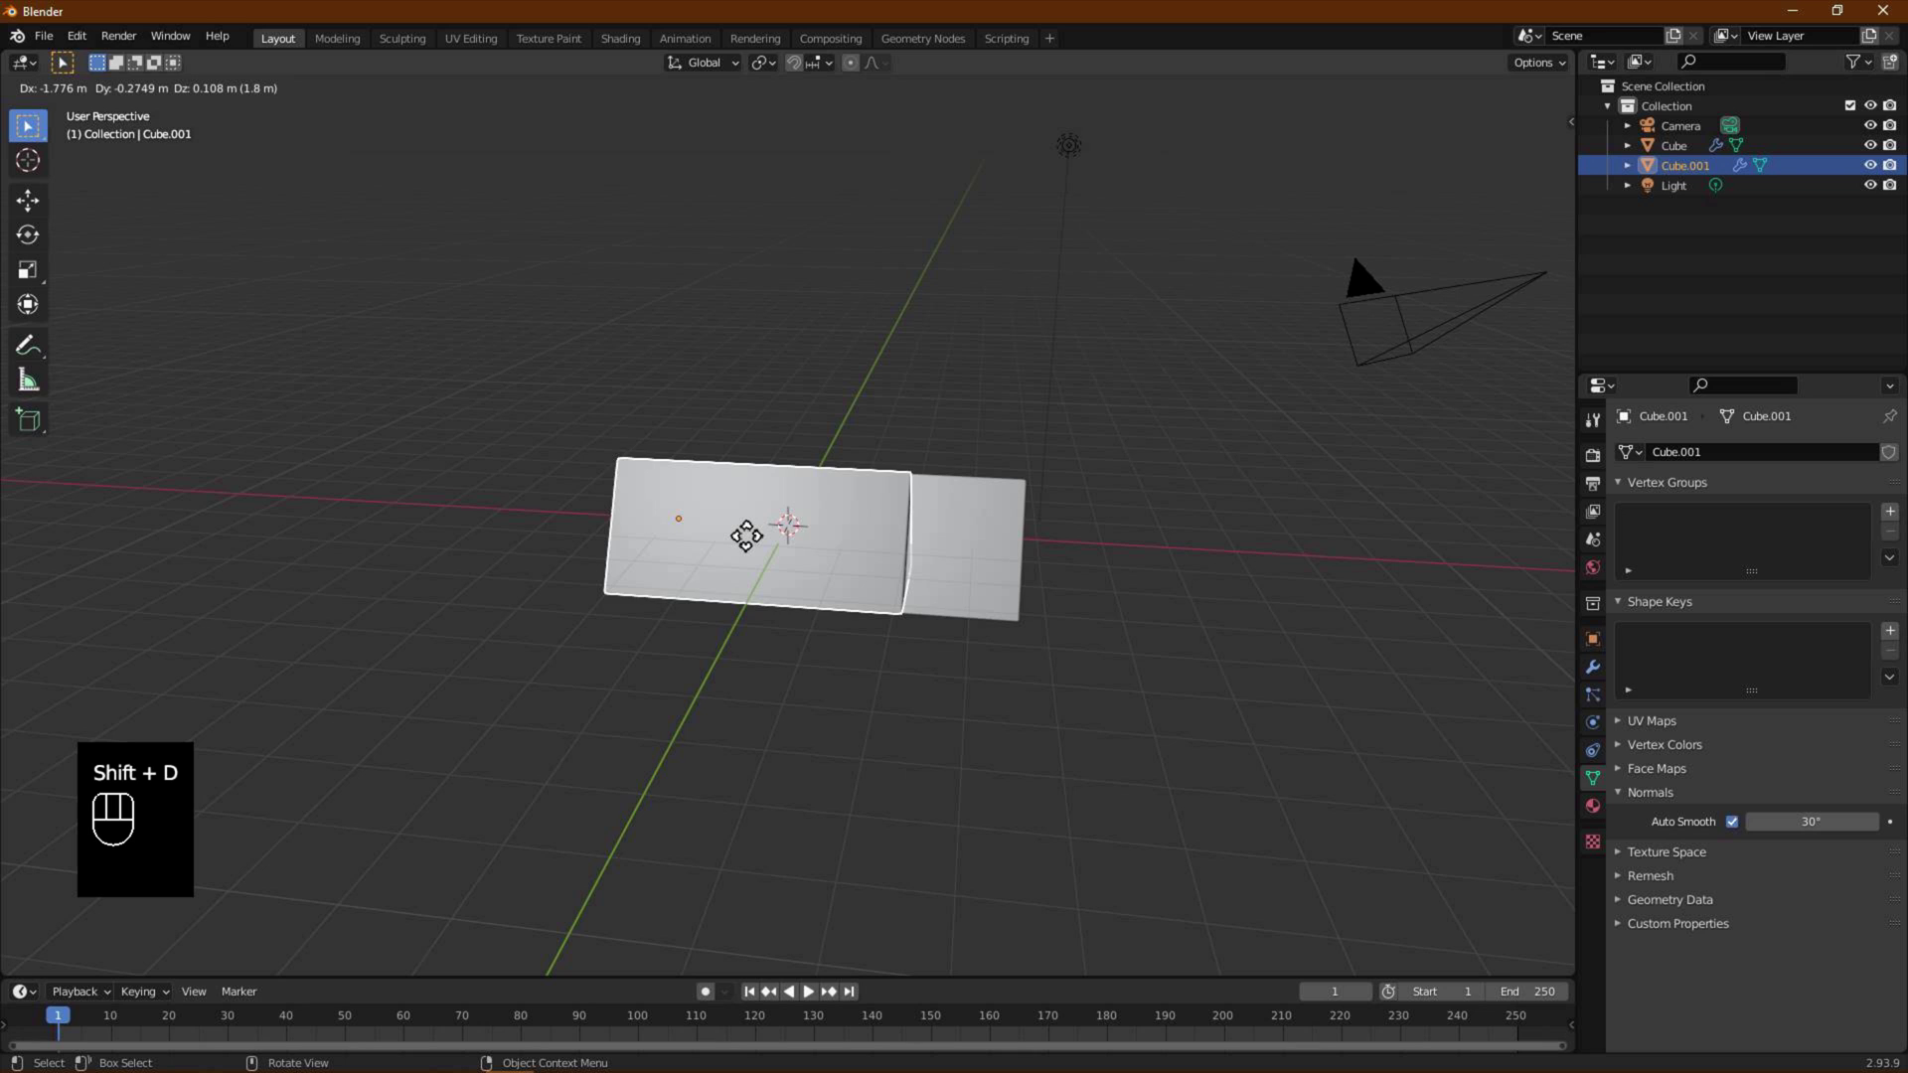
{"action": "key", "text": "y"}
{"action": "left_click", "coordinate": [662, 596]}
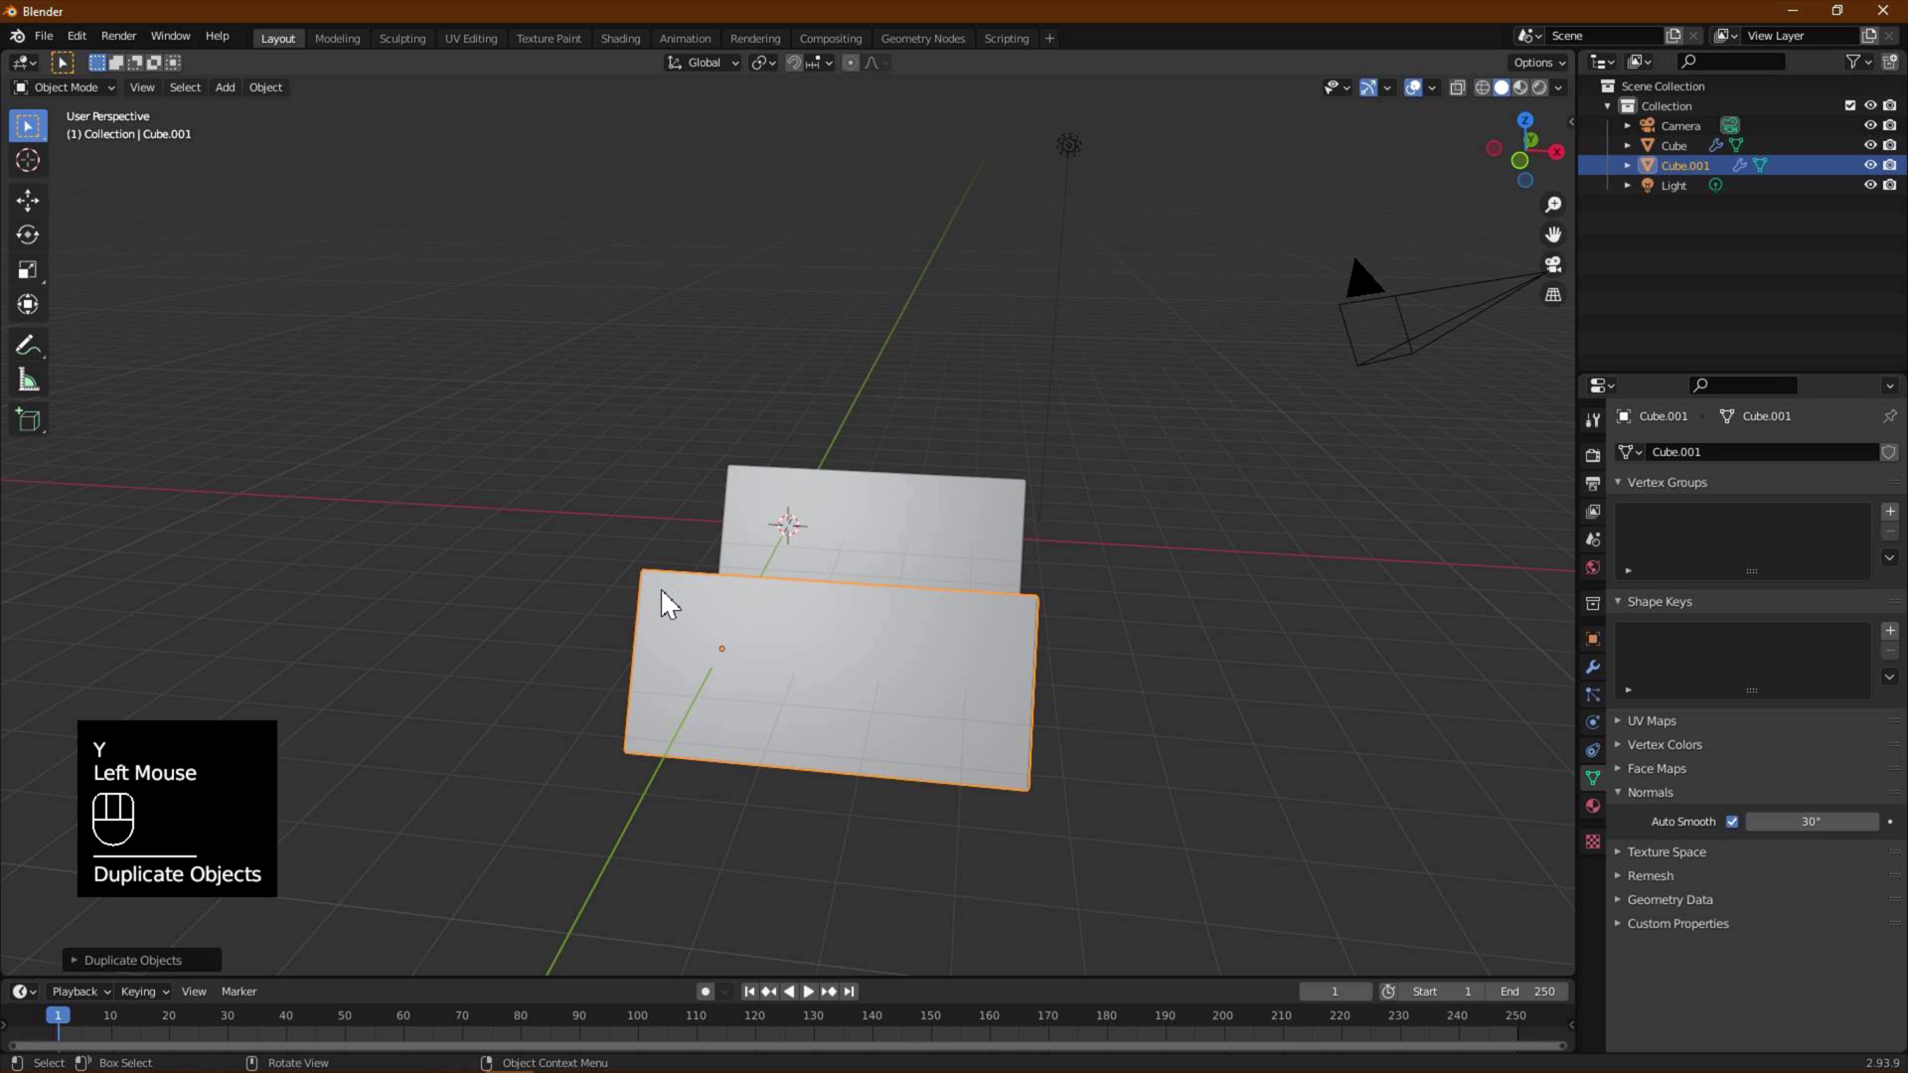
{"action": "key", "text": "r"}
{"action": "key", "text": "y"}
{"action": "key", "text": "9"}
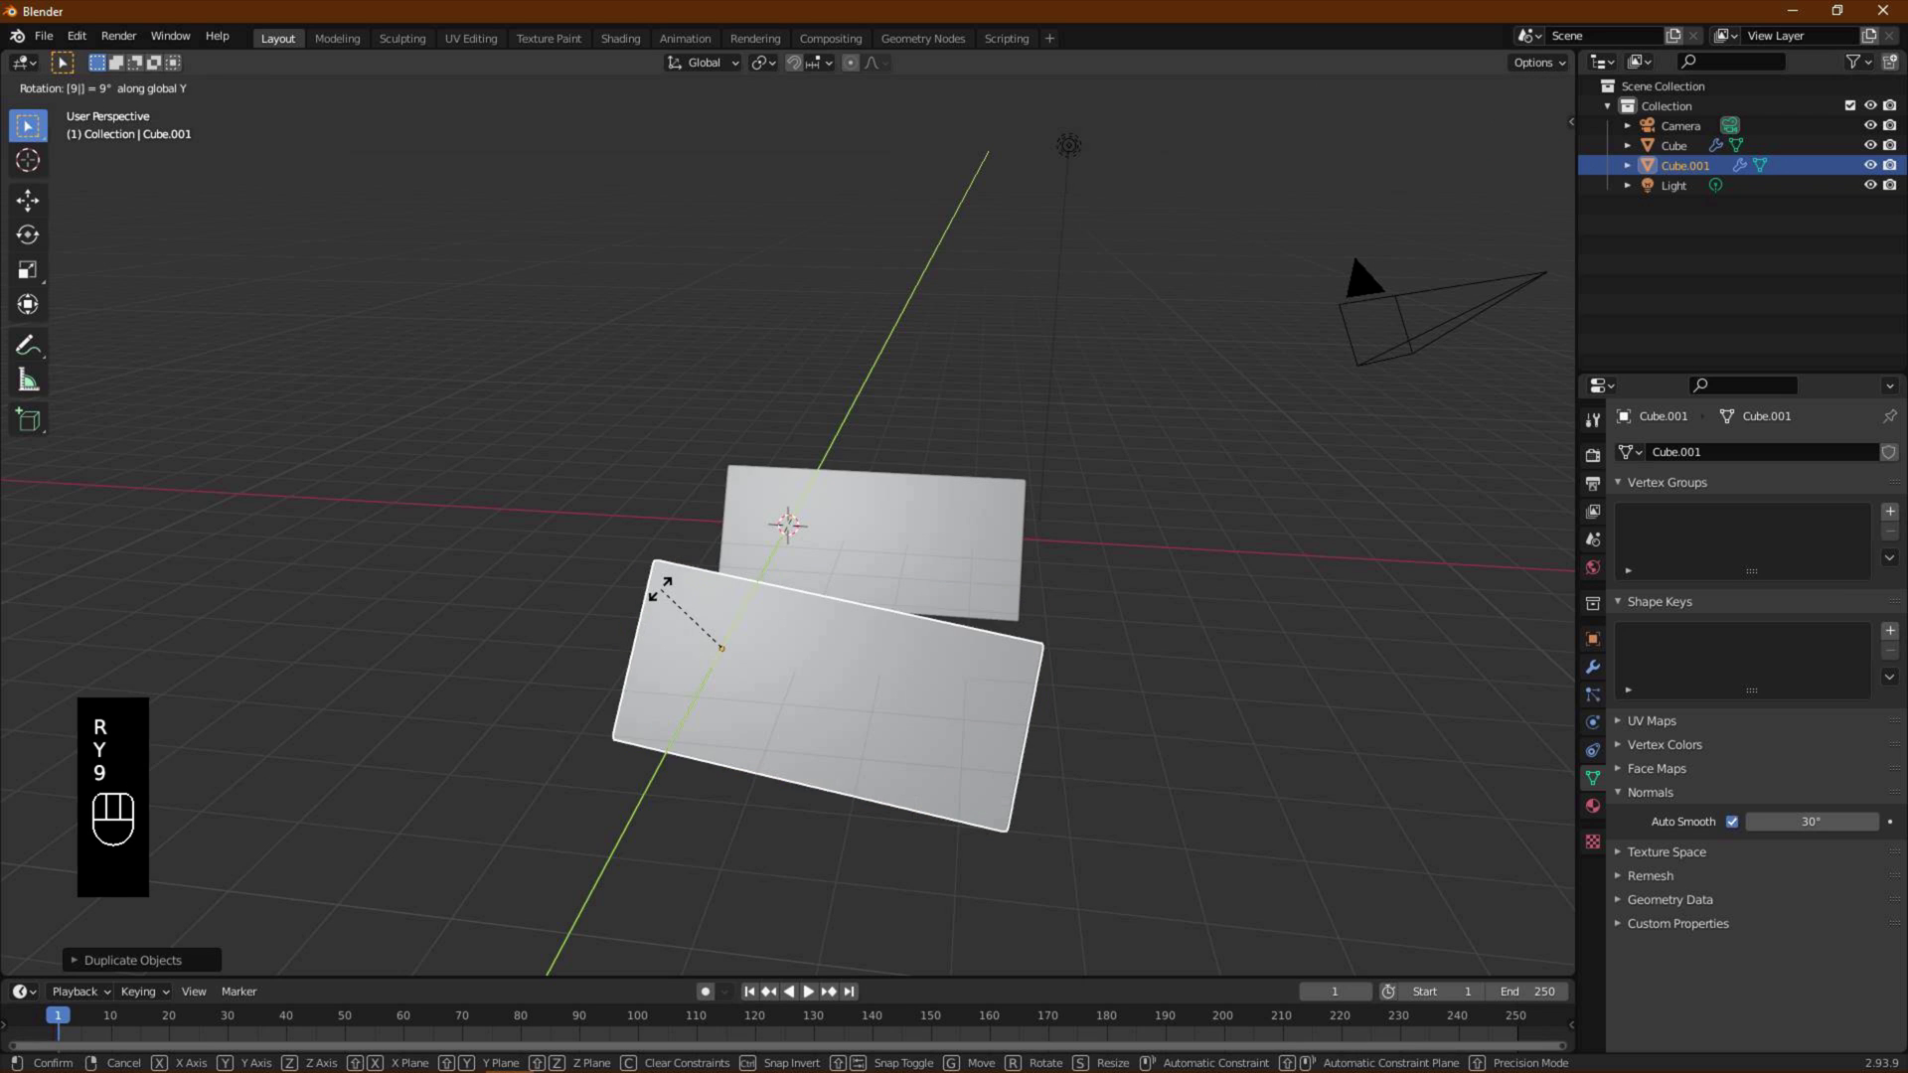
{"action": "key", "text": "0"}
{"action": "left_click", "coordinate": [690, 676]}
- Raise the upright copy along Z from the front view
{"action": "middle_click_drag", "start_coordinate": [689, 676], "coordinate": [824, 678]}
{"action": "key", "text": "KP_1"}
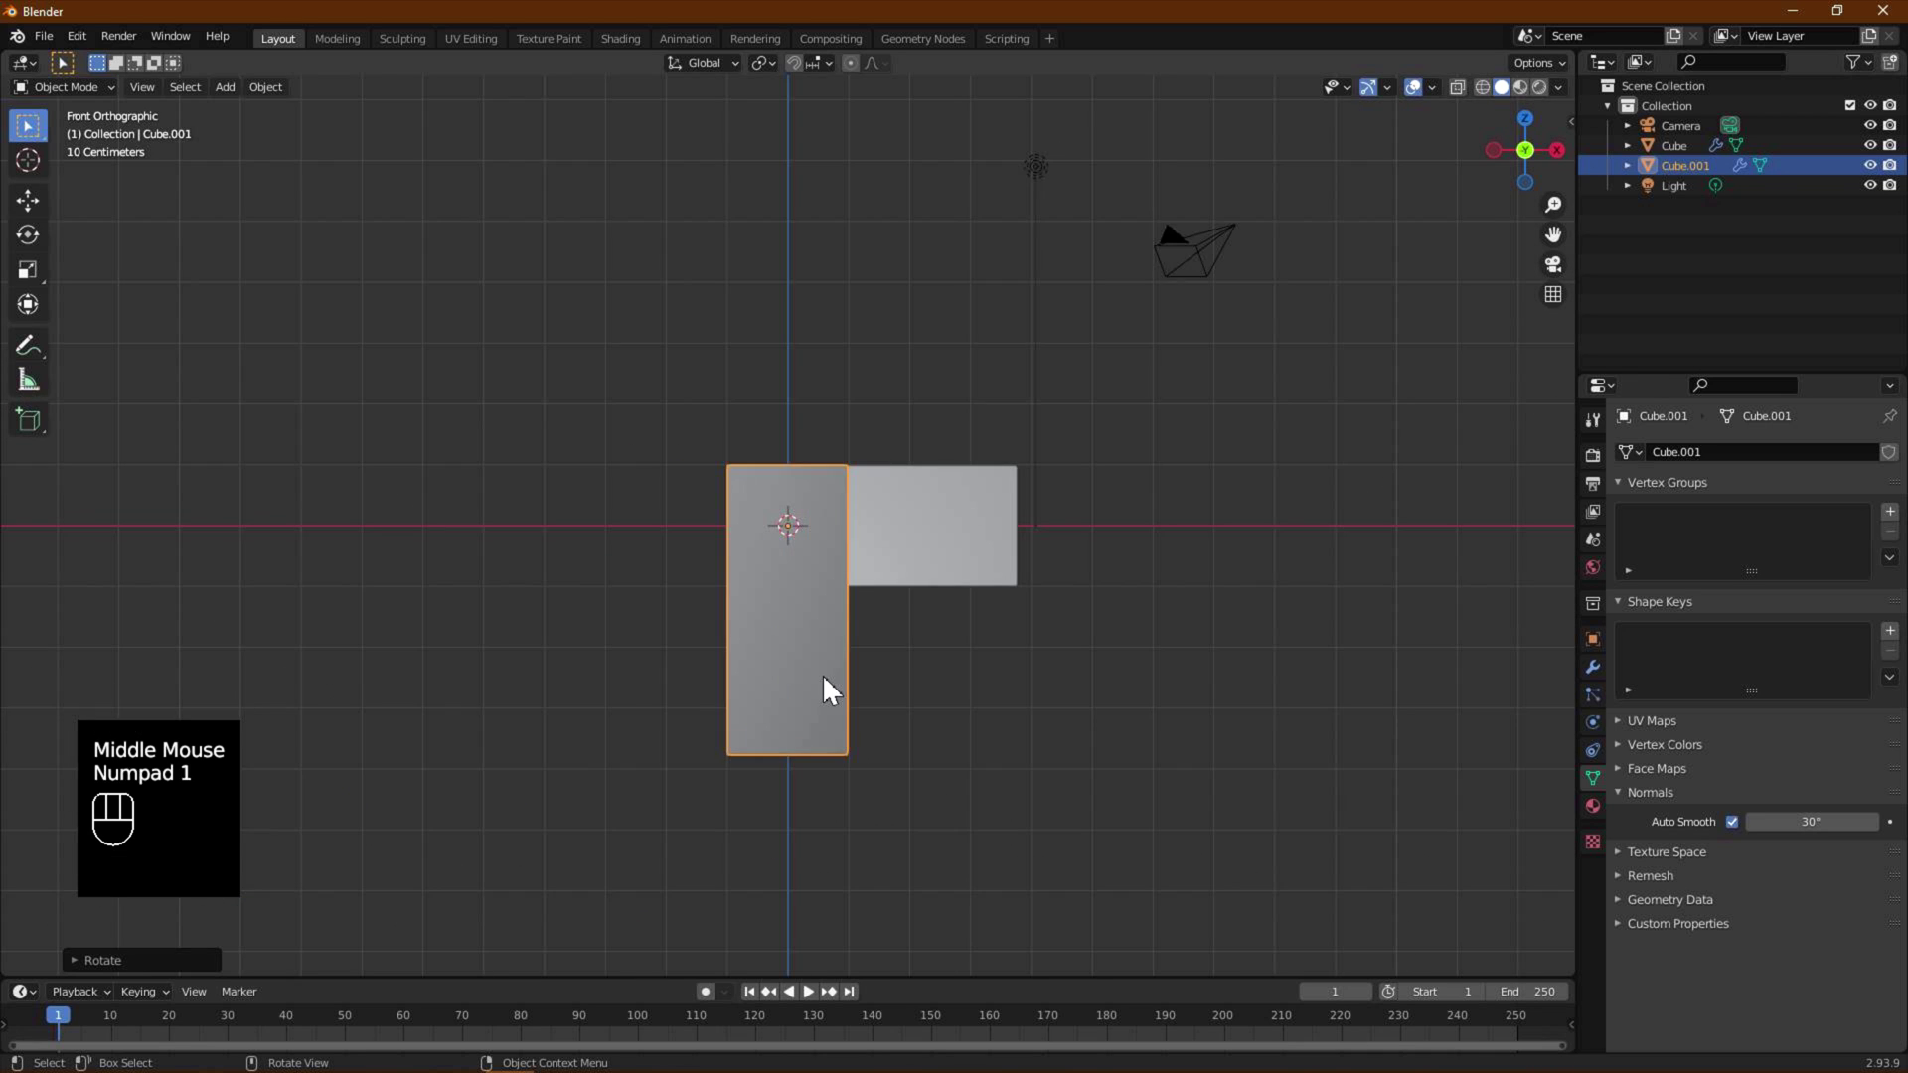
{"action": "left_click", "coordinate": [28, 200]}
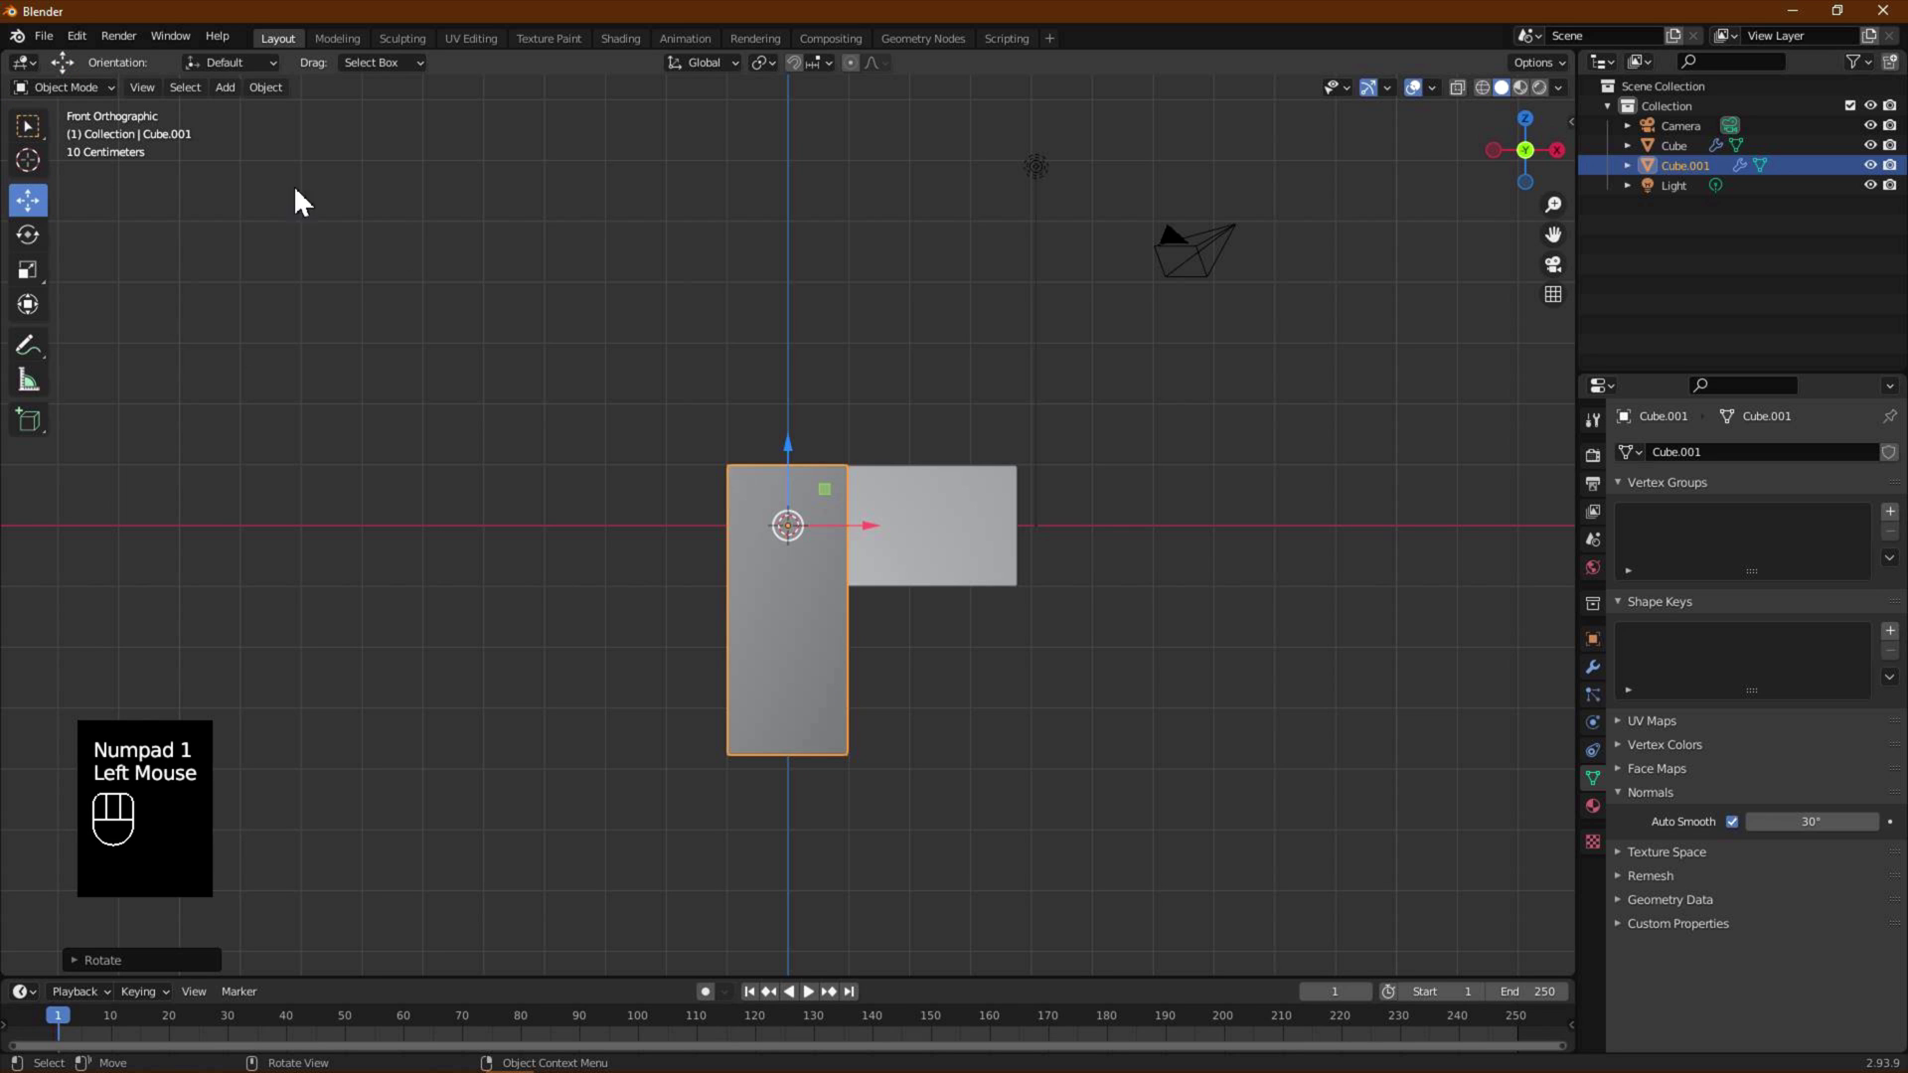
{"action": "left_click_drag", "start_coordinate": [792, 486], "coordinate": [813, 308]}
{"action": "middle_click_drag", "start_coordinate": [944, 477], "coordinate": [702, 503]}
{"action": "scroll", "coordinate": [899, 551], "scroll_direction": "down", "scroll_amount": 1}
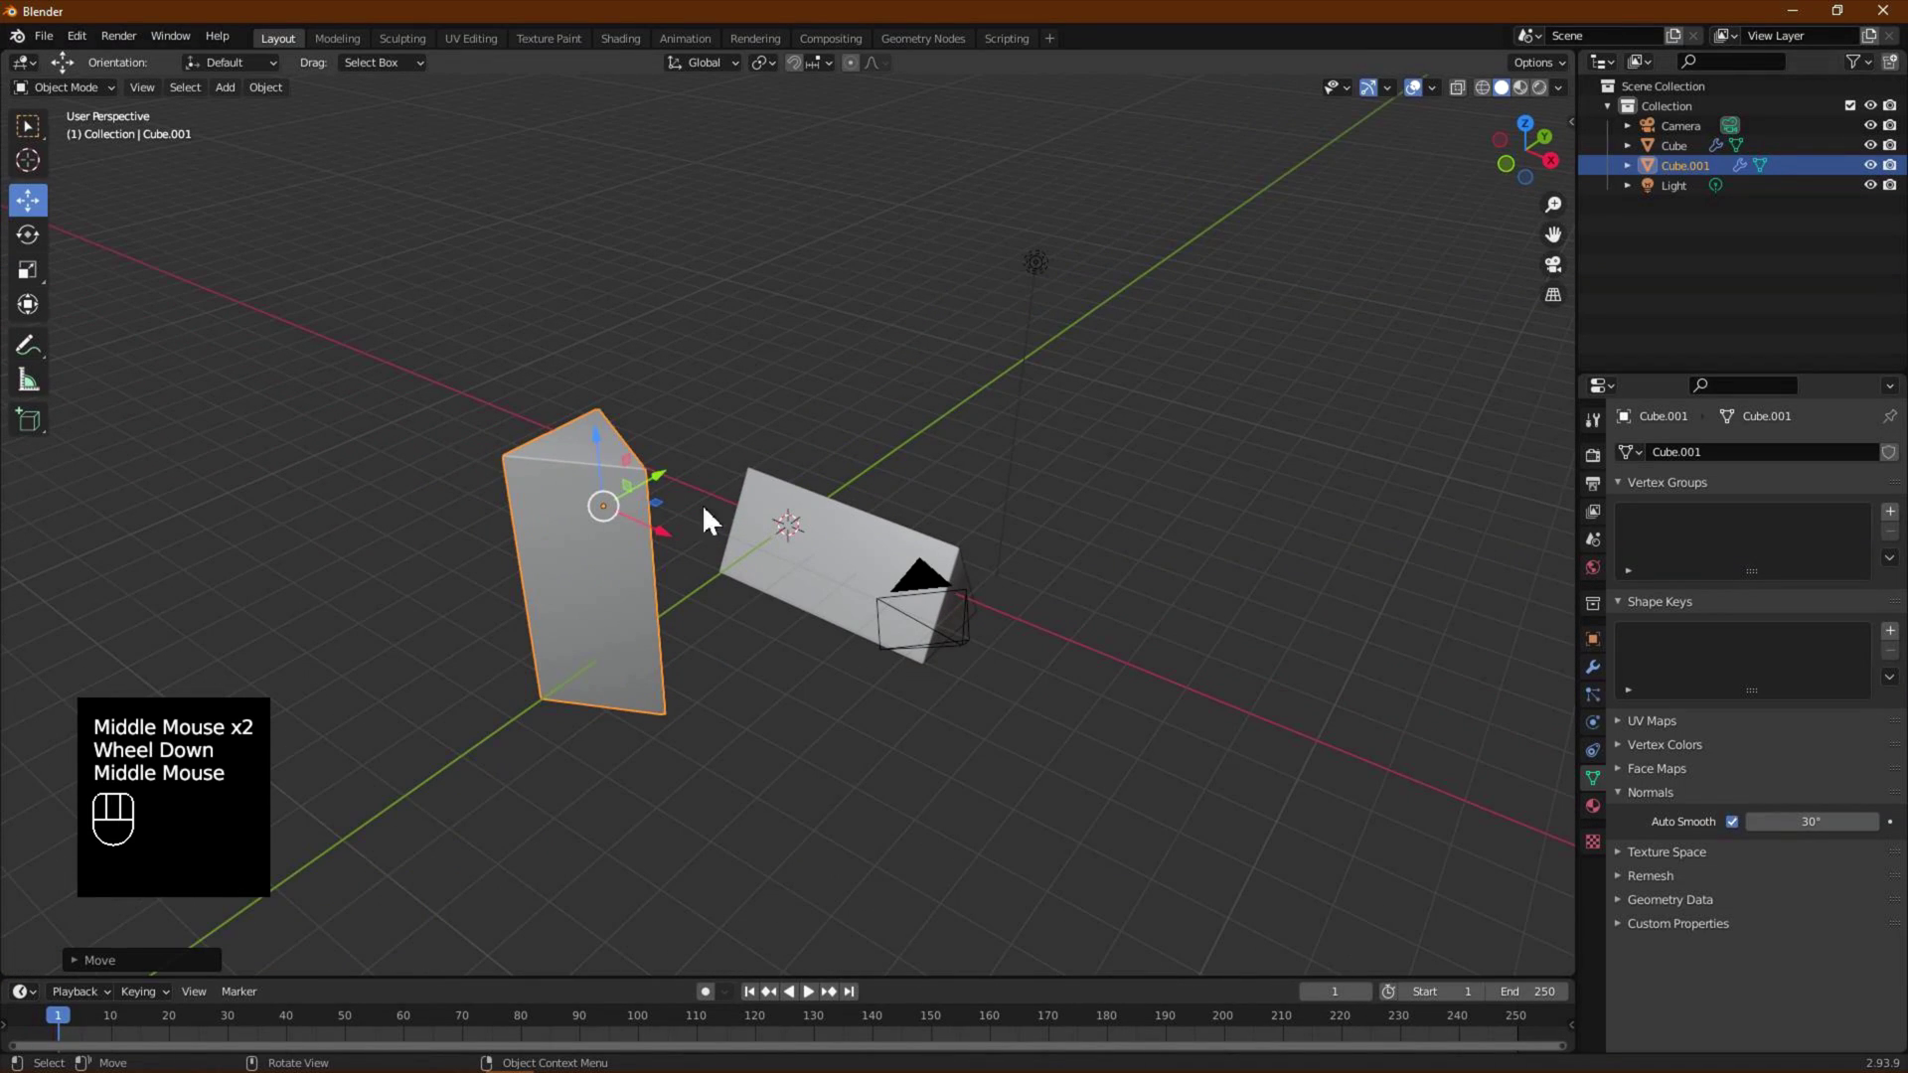
{"action": "left_click", "coordinate": [622, 38]}
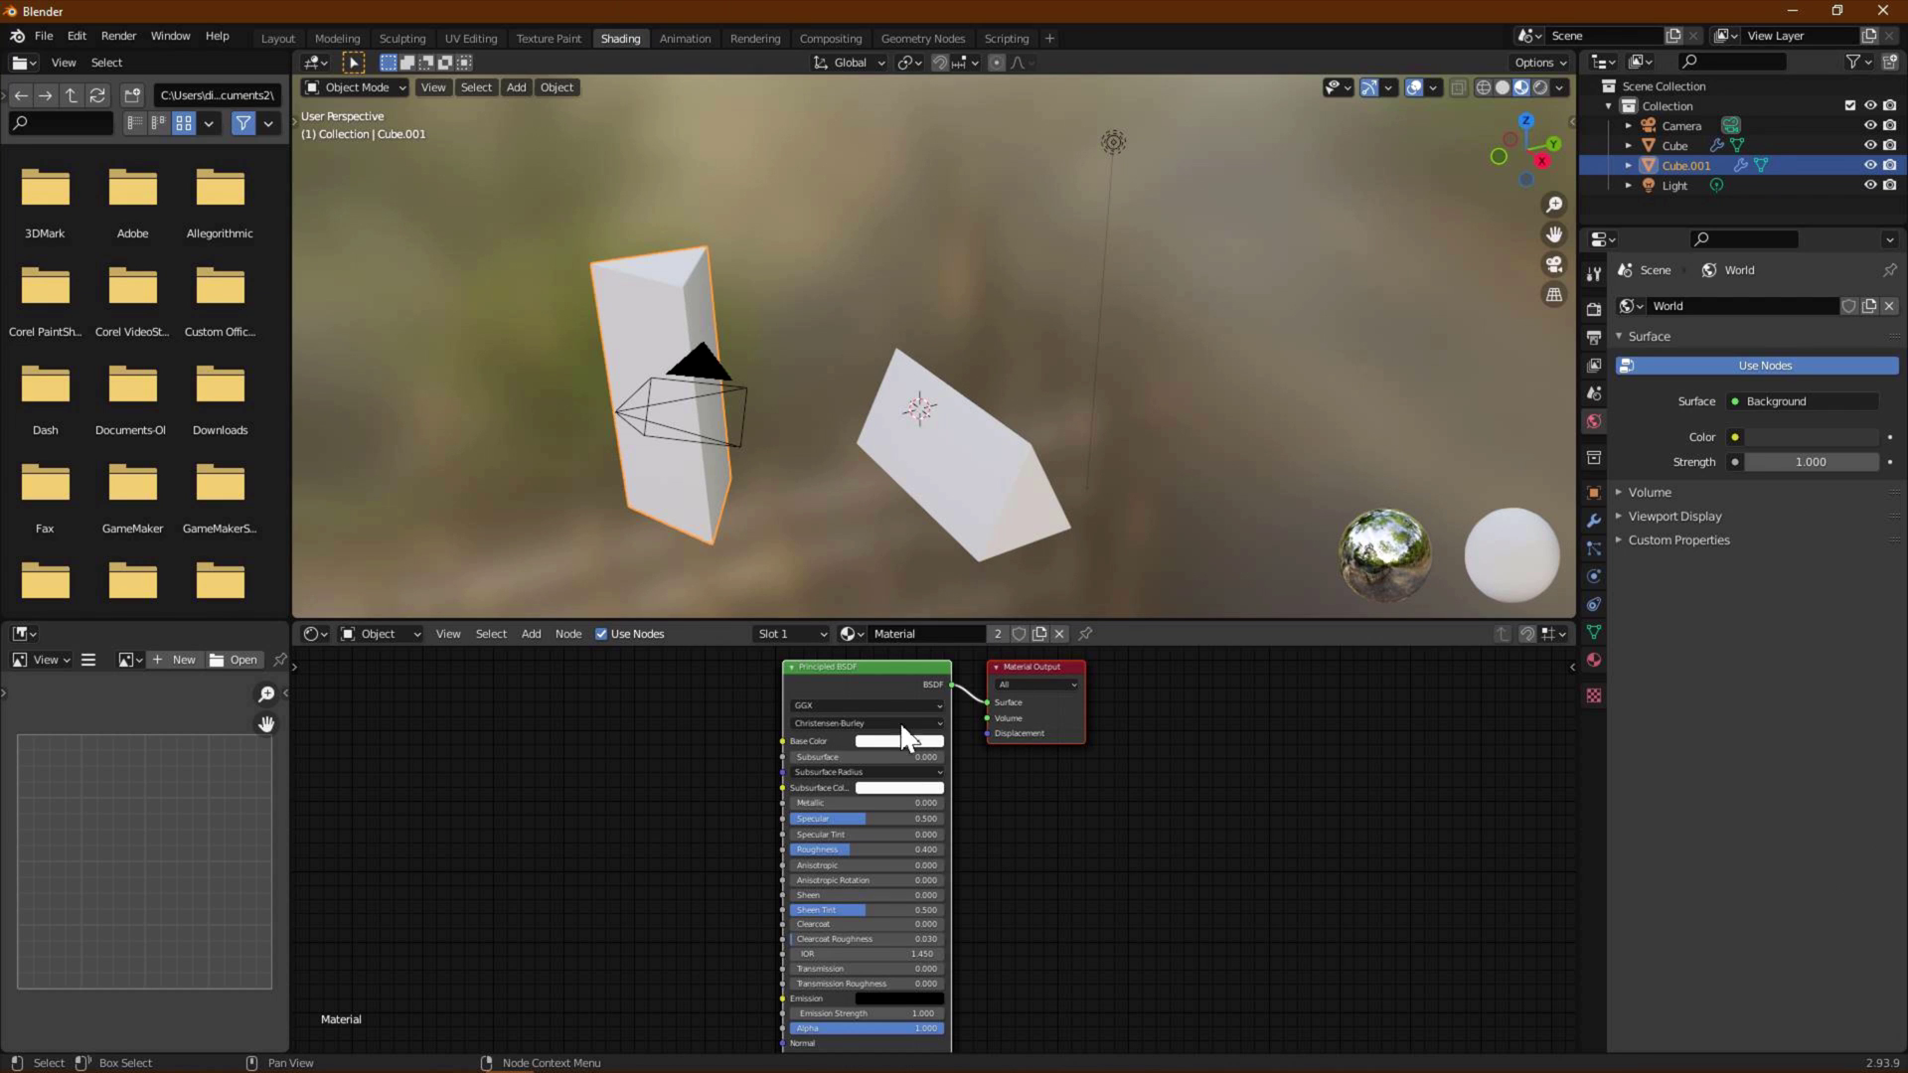
- Replace the Principled BSDF node with a Glass BSDF wired to the Material Output Surface
{"action": "left_click", "coordinate": [868, 676]}
{"action": "key", "text": "Delete"}
{"action": "left_click", "coordinate": [719, 709]}
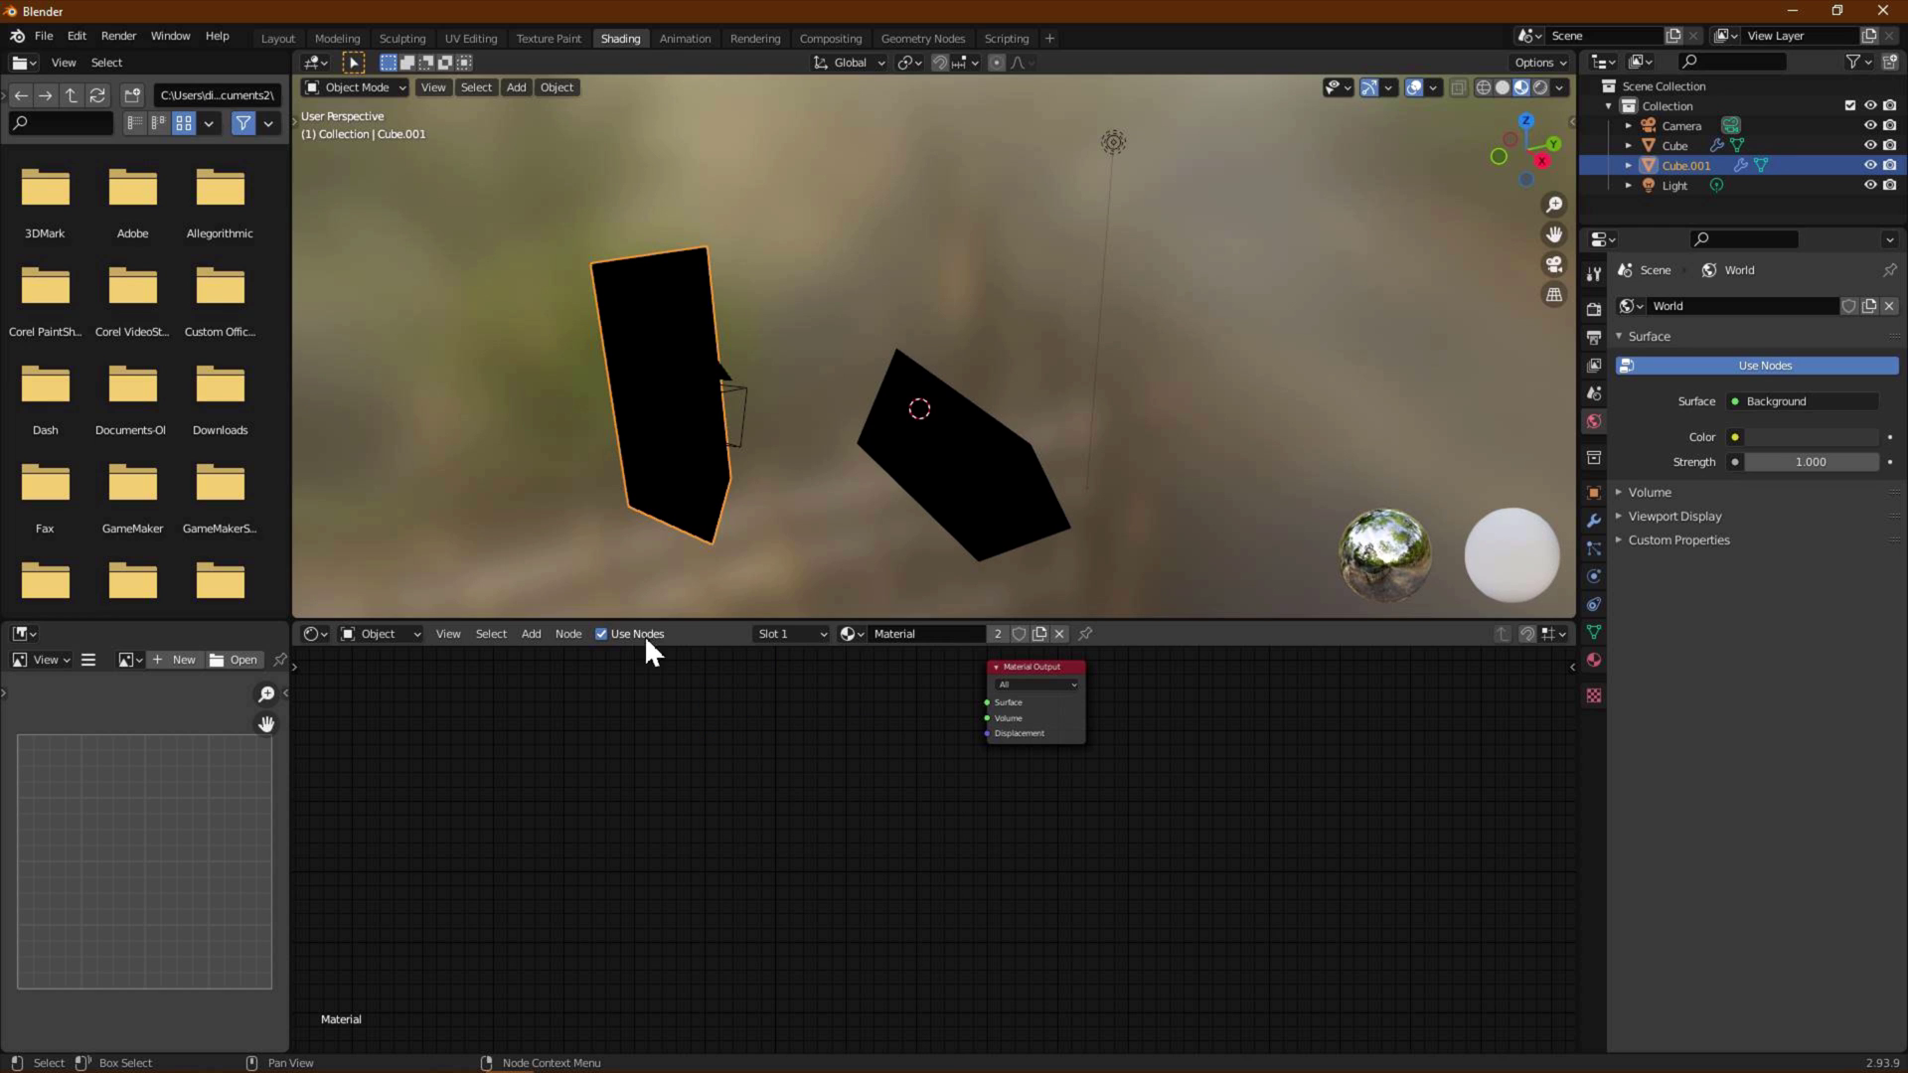
{"action": "left_click", "coordinate": [544, 635]}
{"action": "mouse_move", "coordinate": [582, 724]}
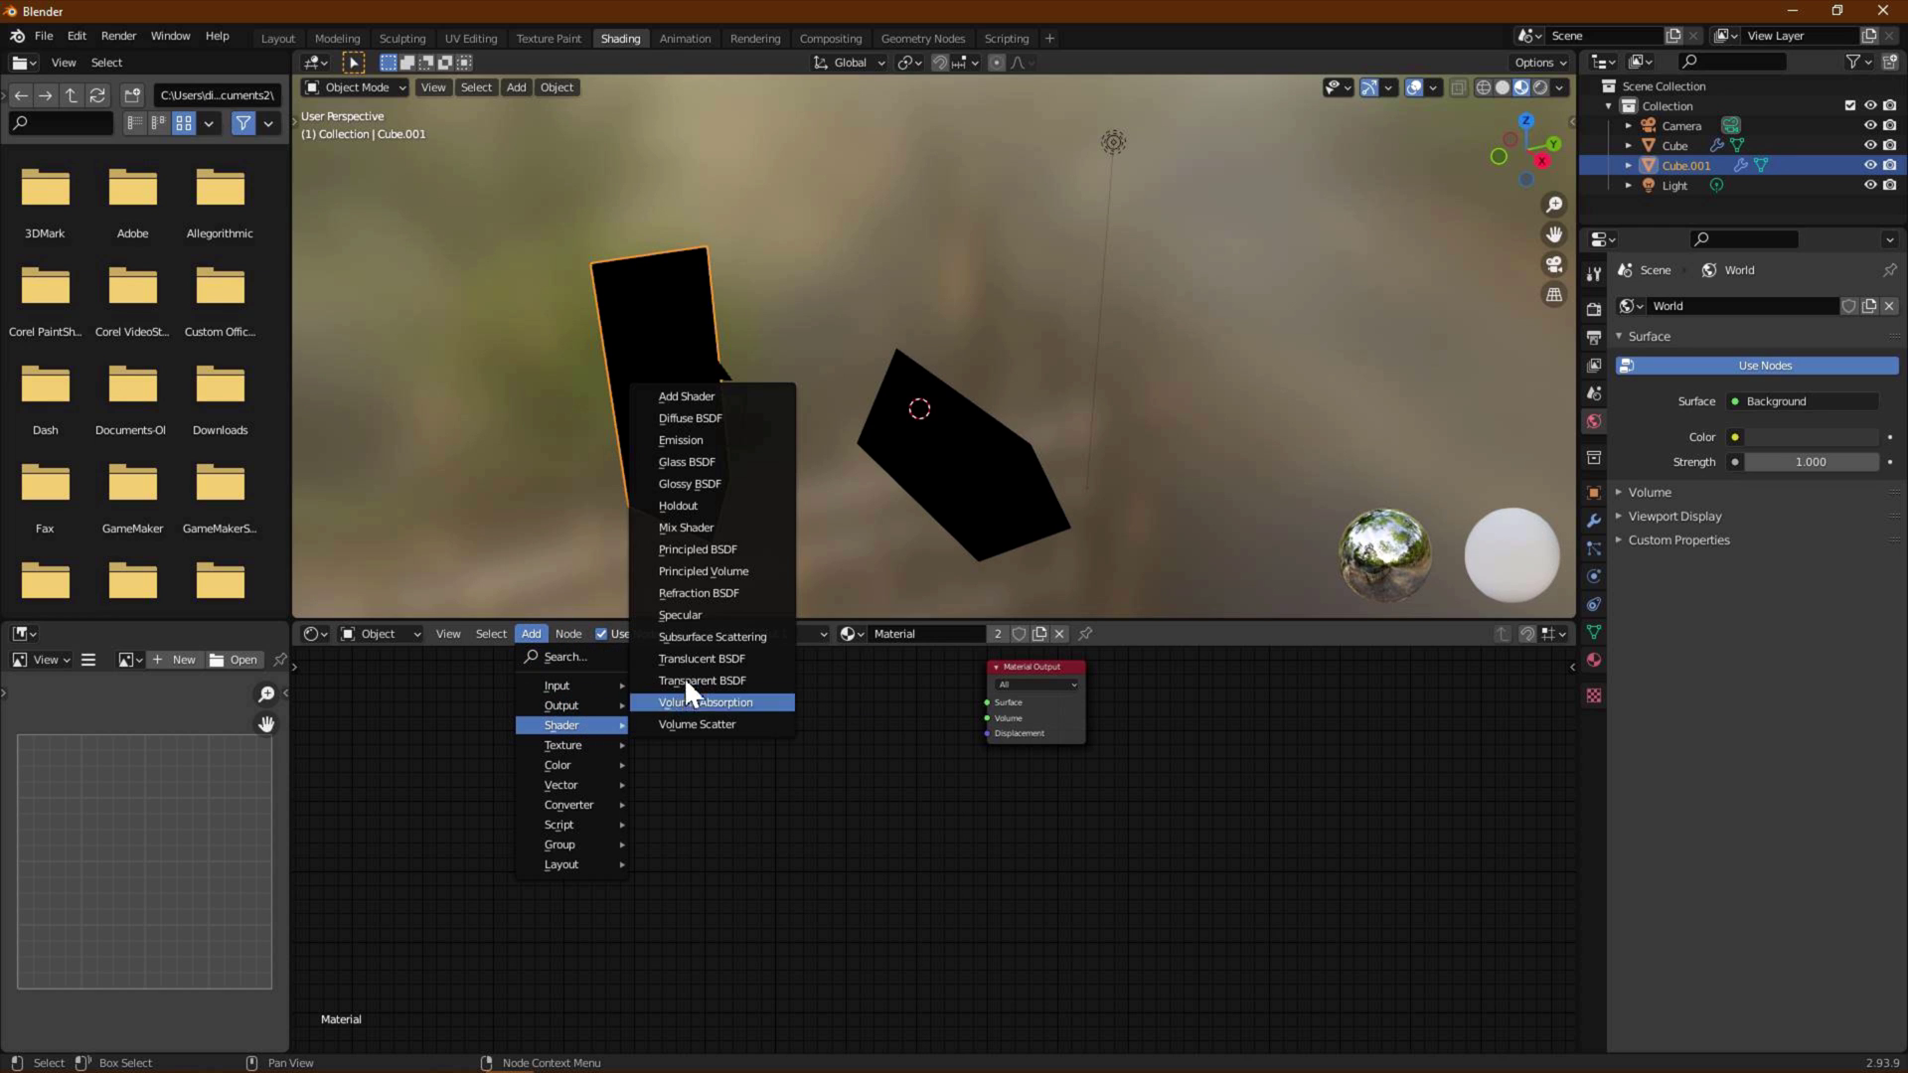
{"action": "left_click", "coordinate": [686, 461]}
{"action": "left_click", "coordinate": [791, 730]}
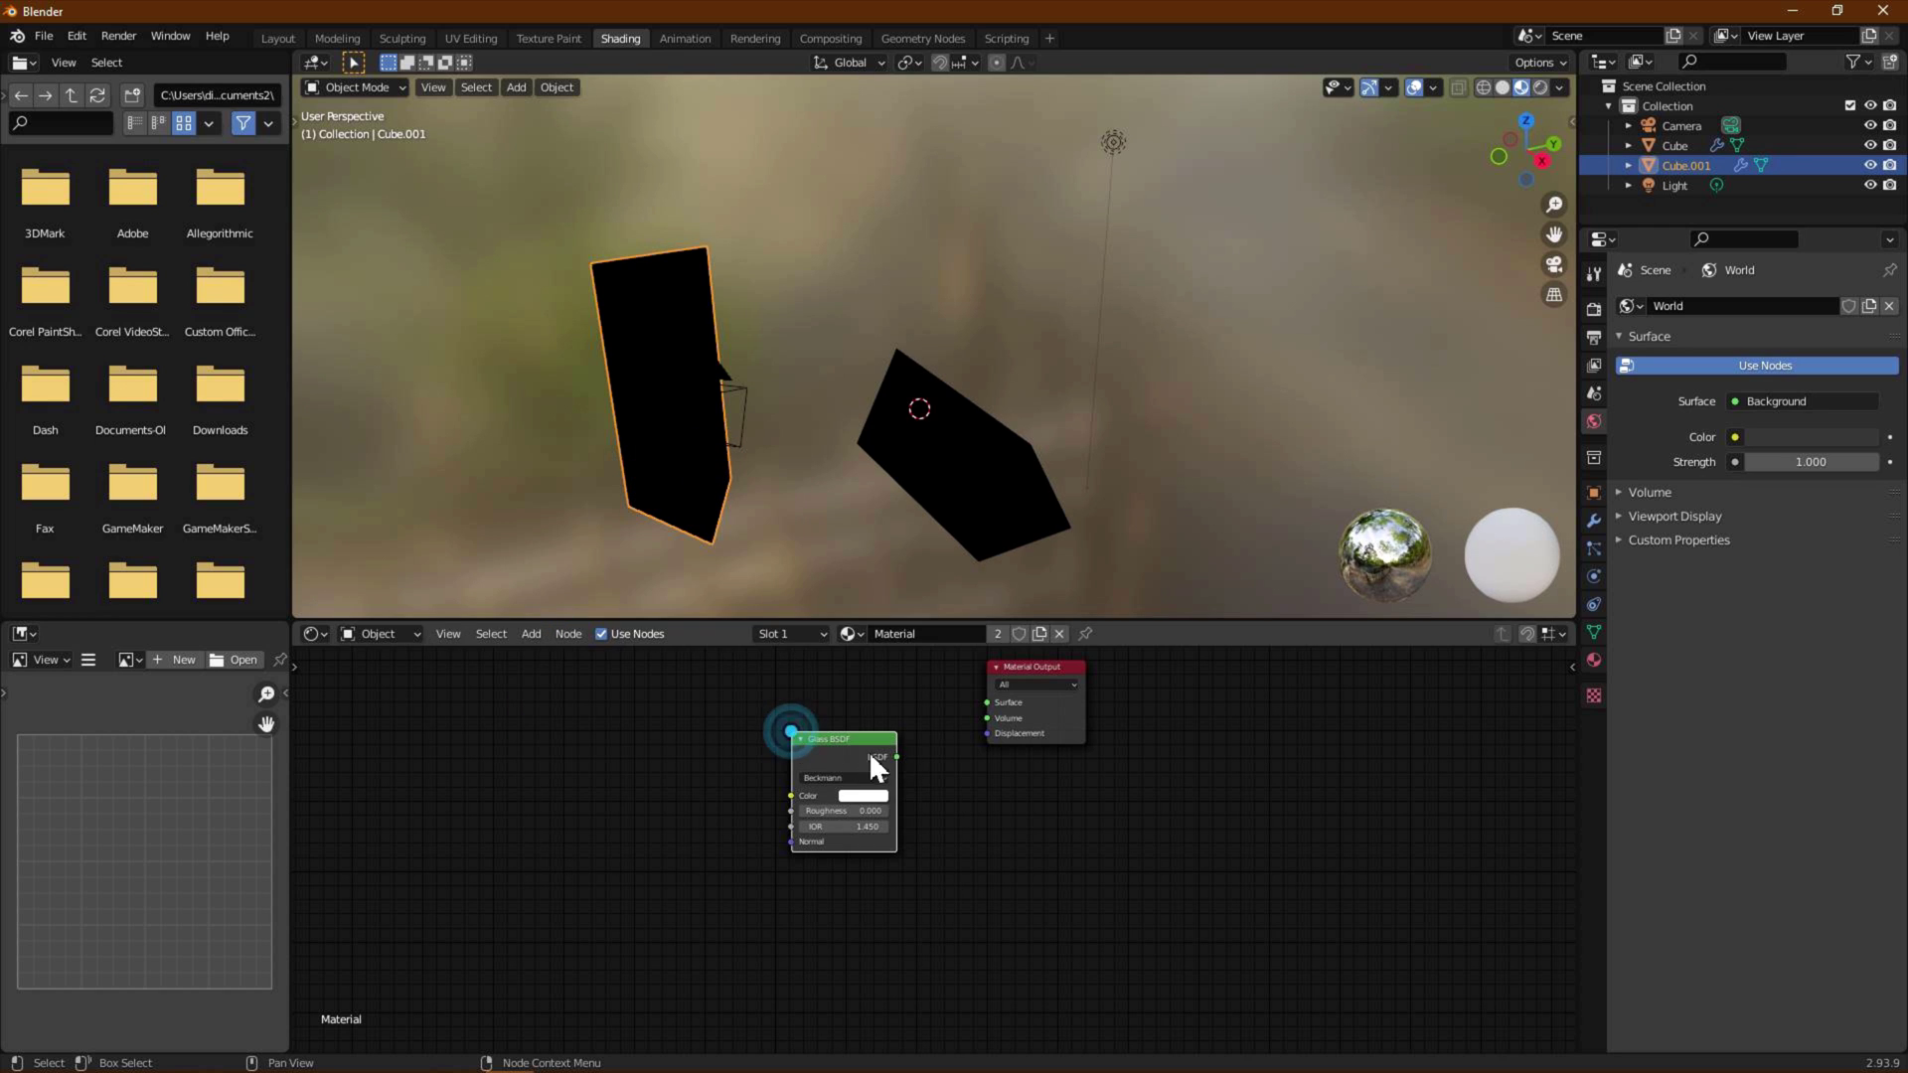
{"action": "left_click_drag", "start_coordinate": [896, 756], "coordinate": [988, 701]}
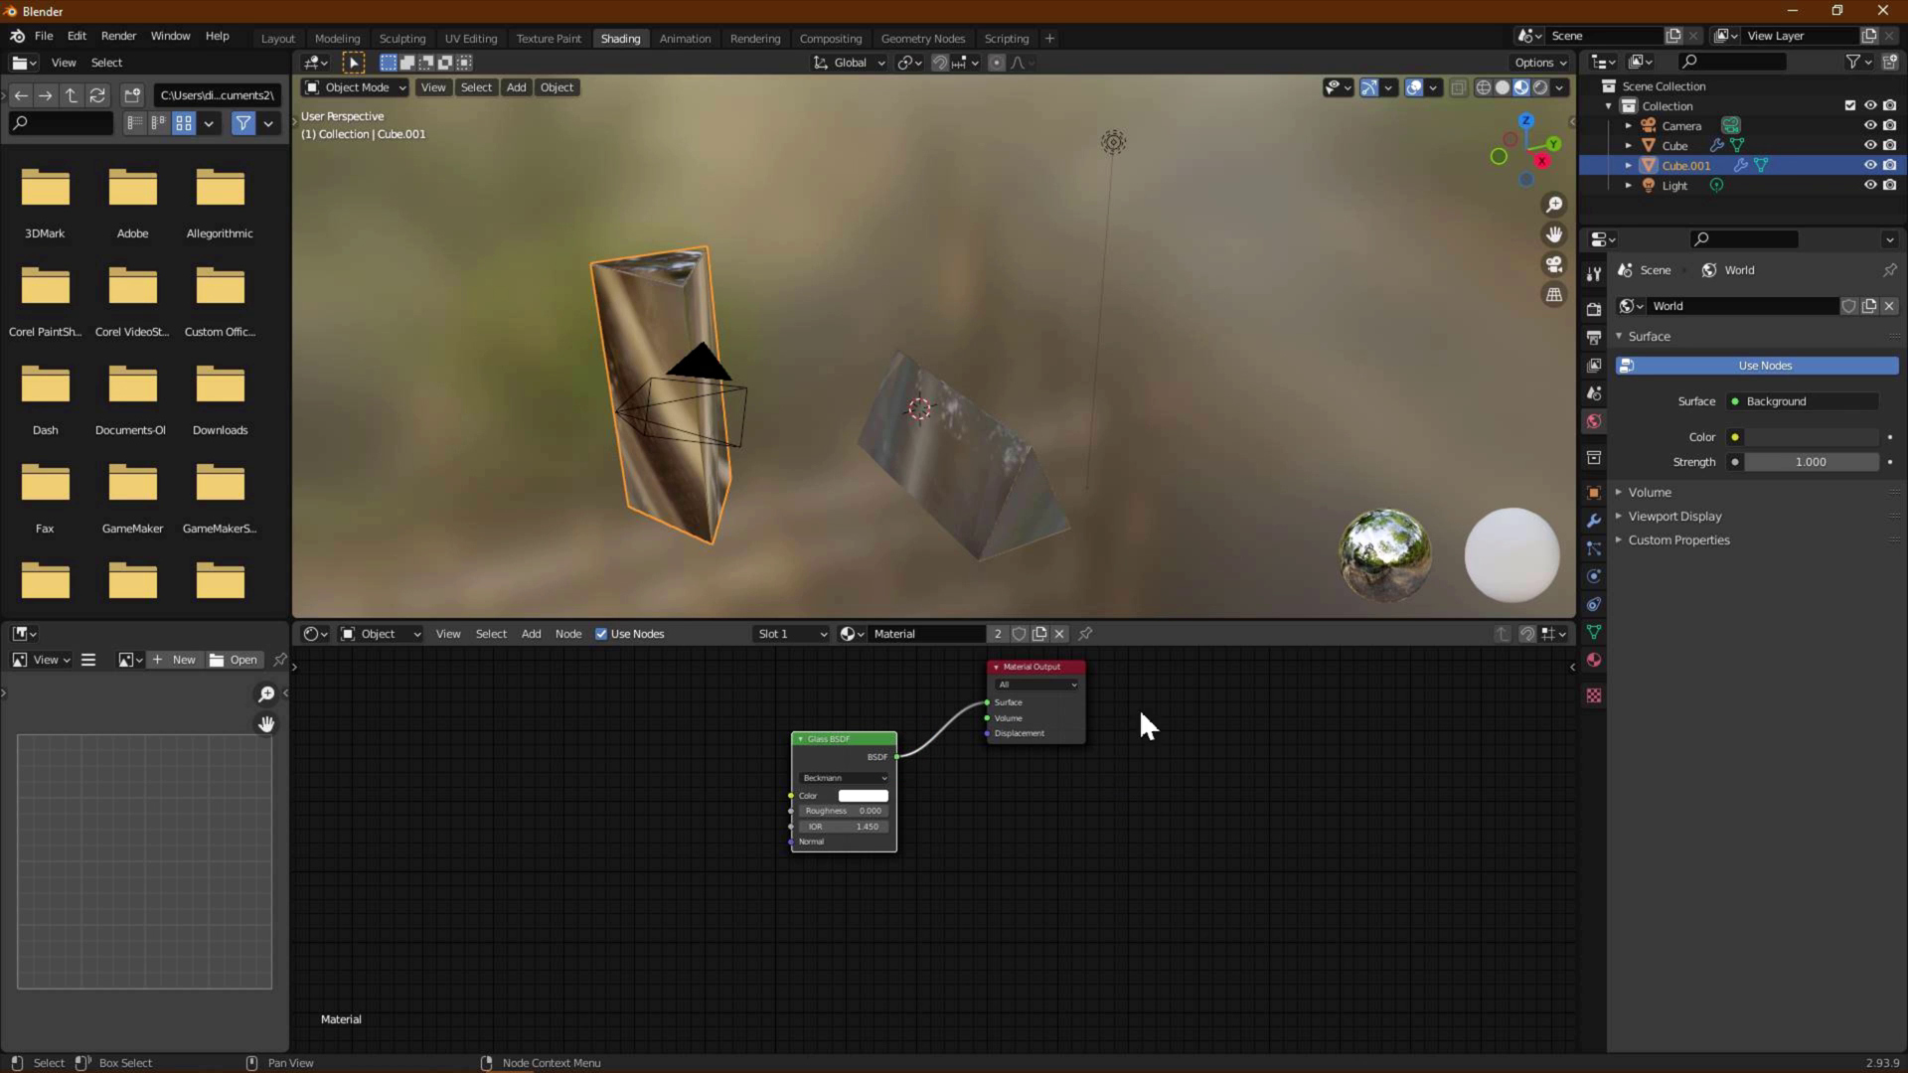
- Enable Ambient Occlusion and Screen Space Reflections with Refraction in Eevee render settings
{"action": "middle_click_drag", "start_coordinate": [920, 516], "coordinate": [1578, 465]}
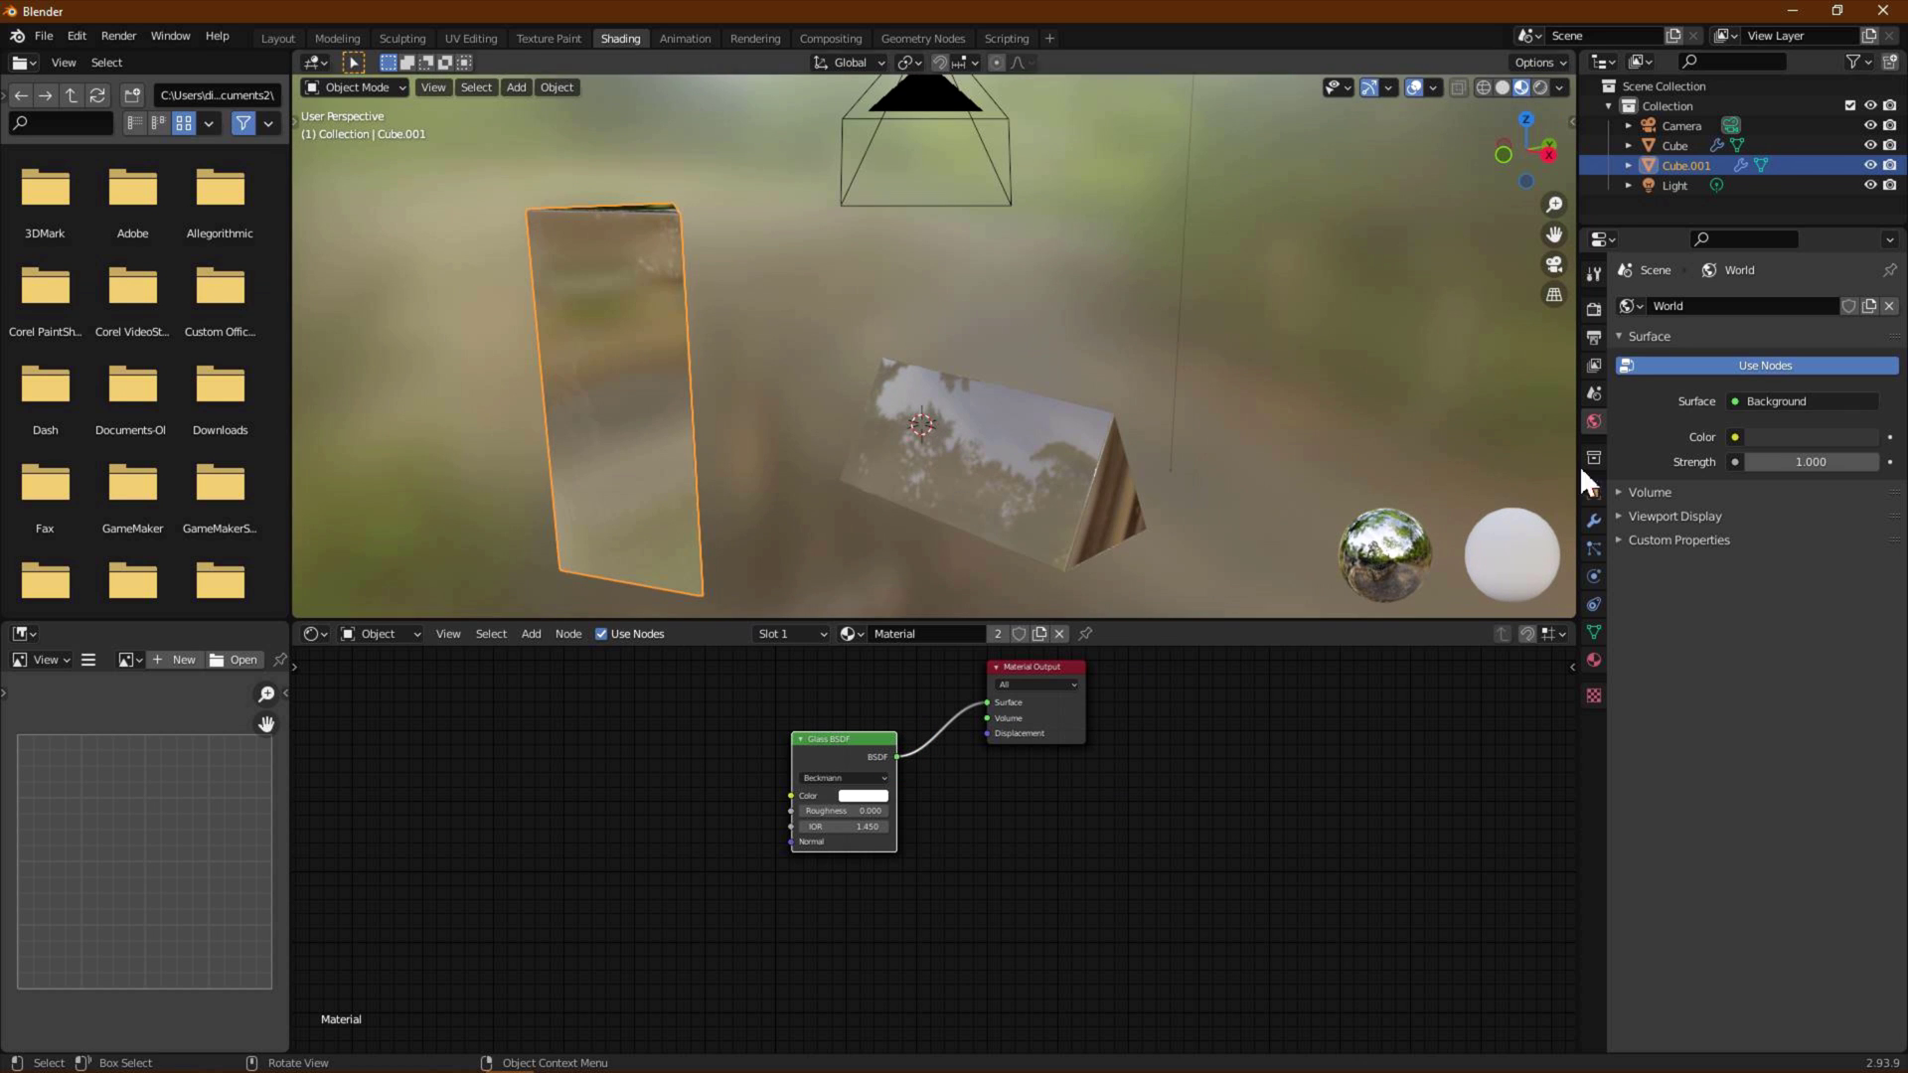
{"action": "left_click", "coordinate": [1592, 273]}
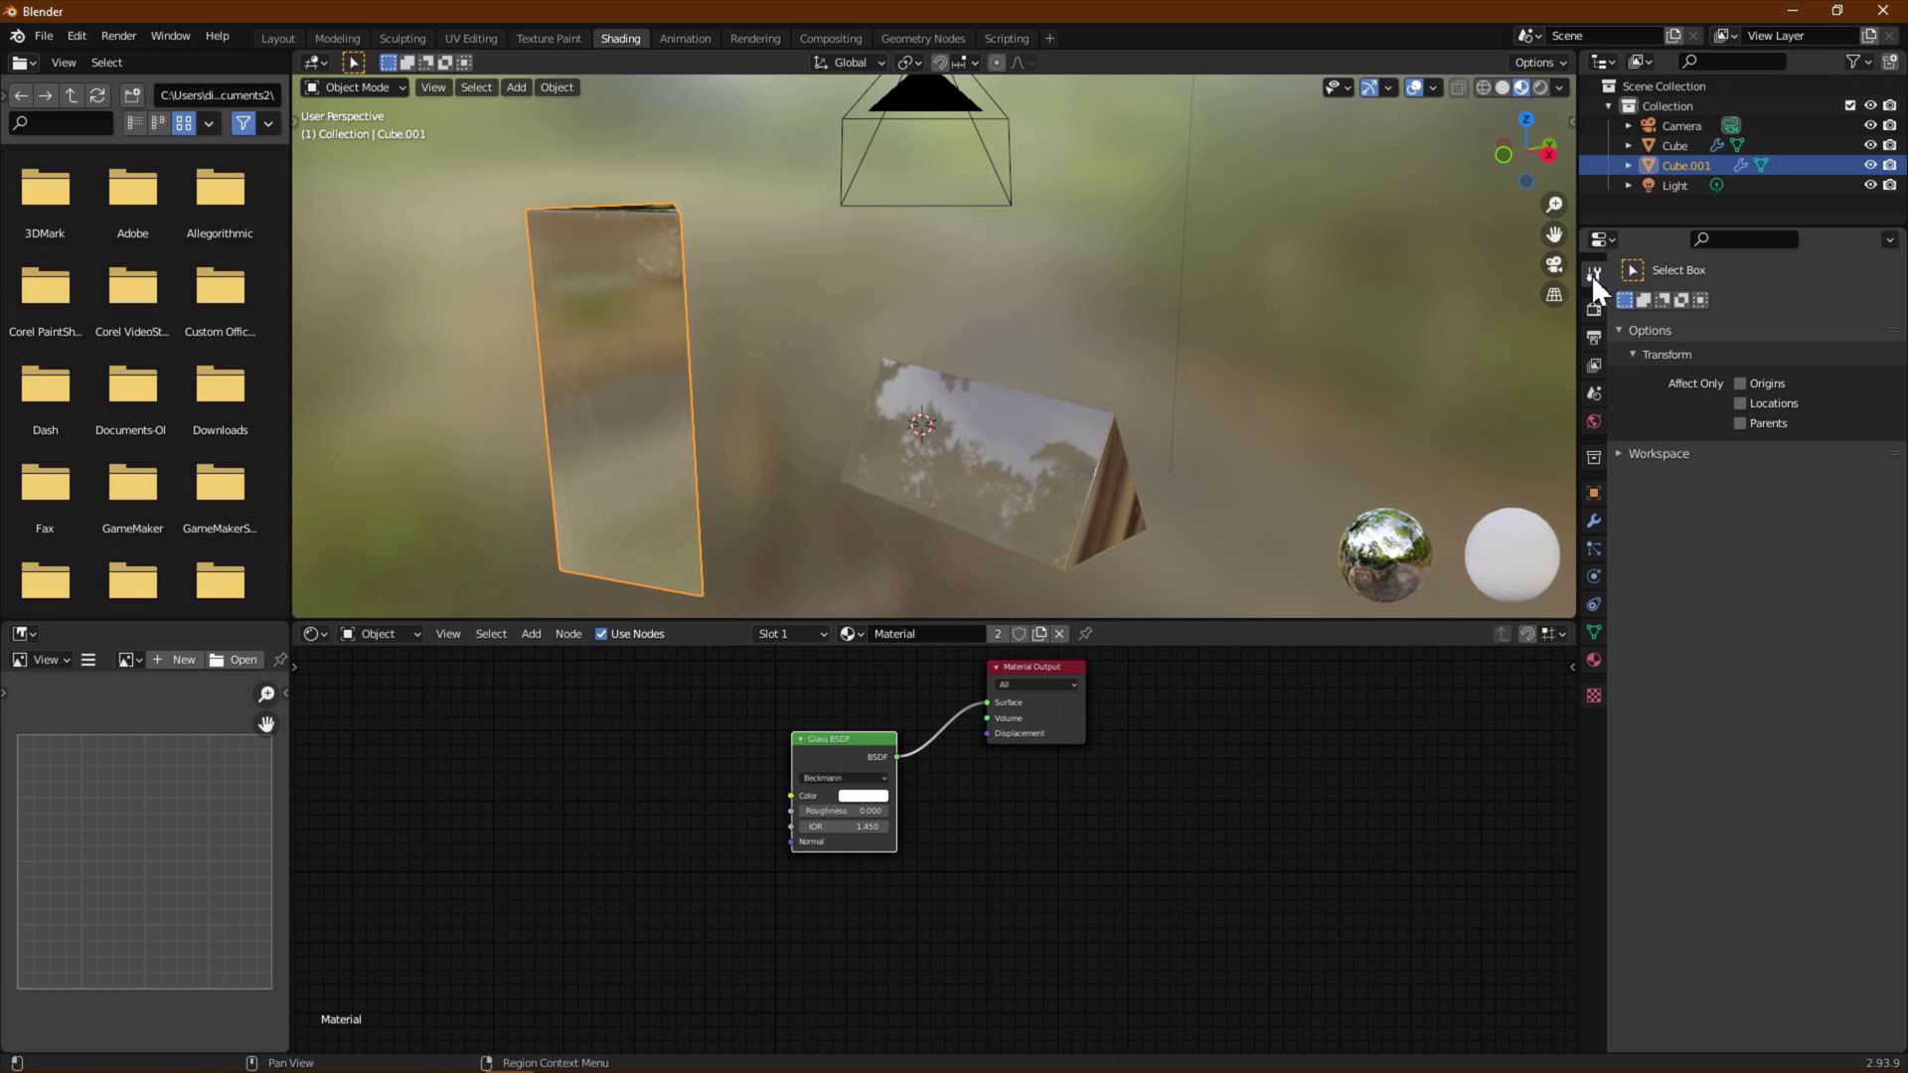
{"action": "left_click", "coordinate": [1592, 308]}
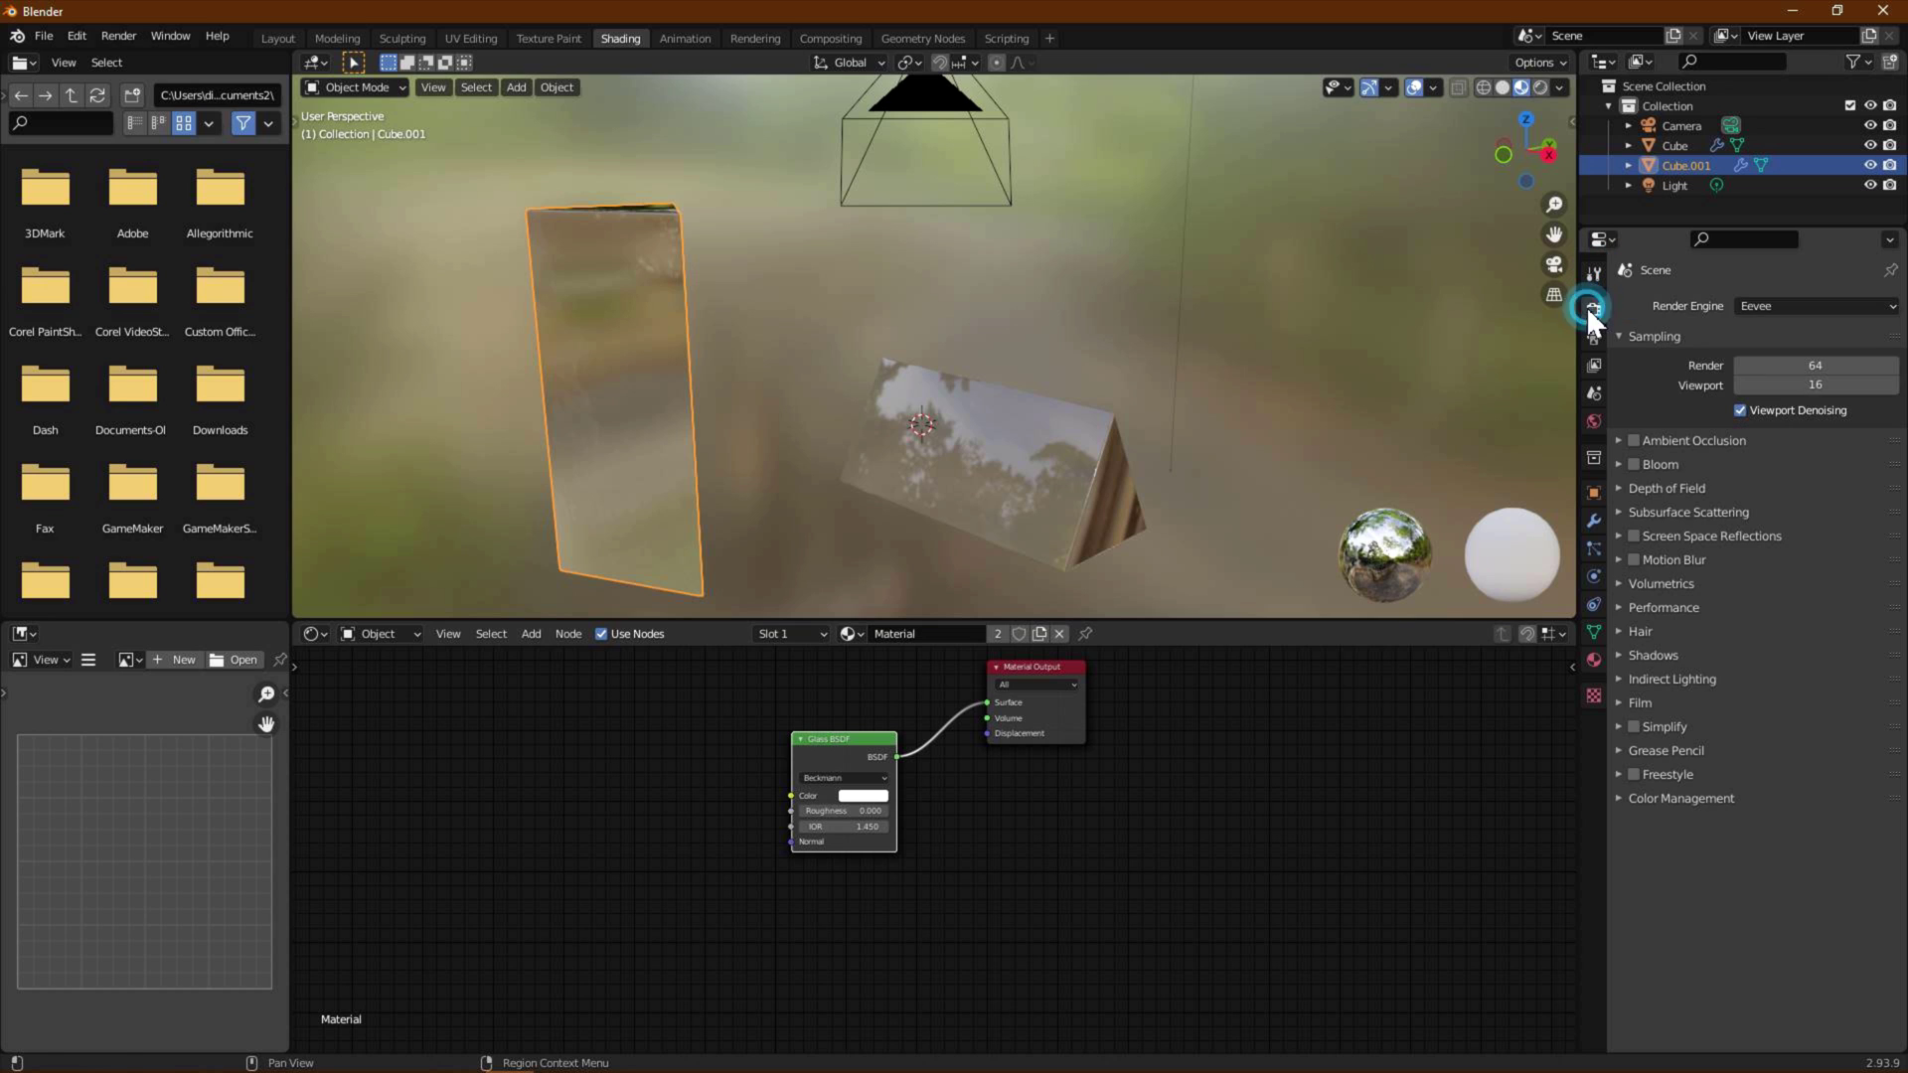
{"action": "left_click", "coordinate": [1633, 536]}
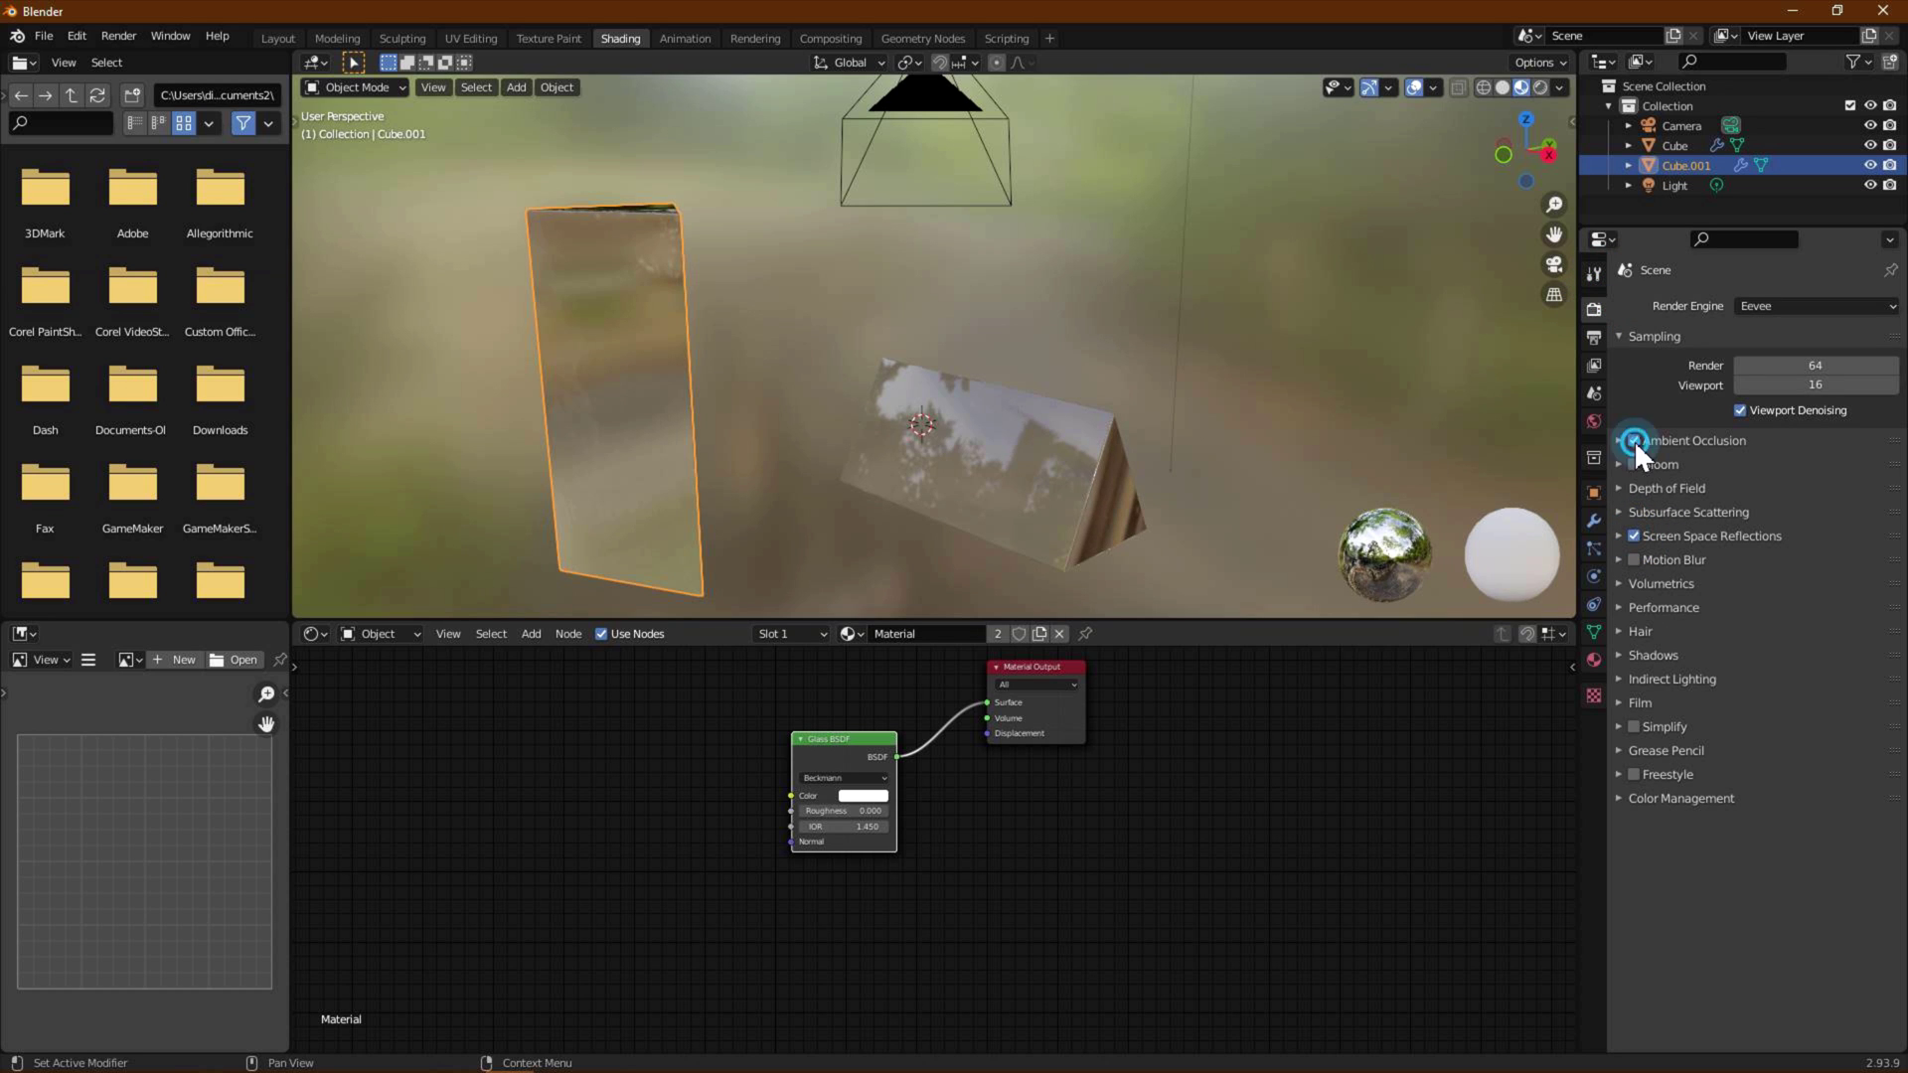
{"action": "left_click", "coordinate": [1634, 439]}
{"action": "left_click", "coordinate": [1618, 536]}
{"action": "left_click", "coordinate": [1731, 564]}
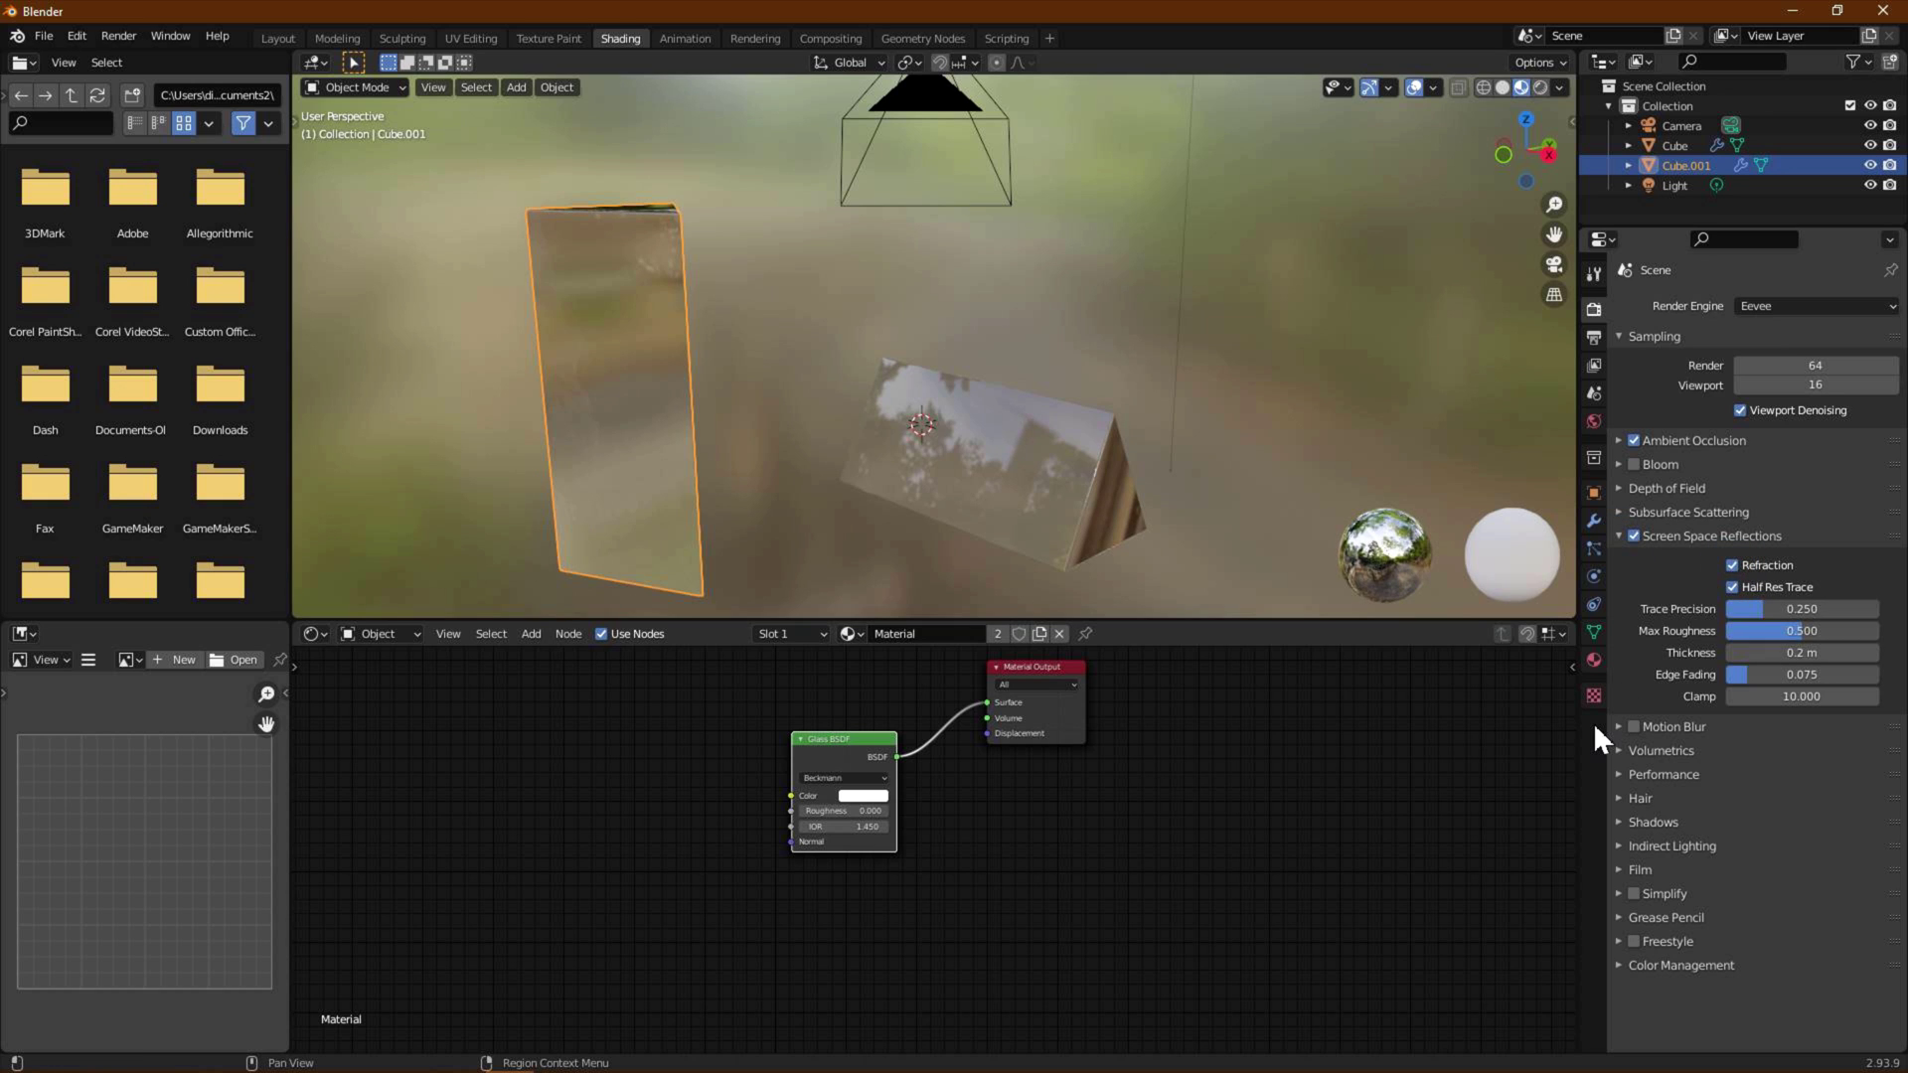
- Turn on Screen Space Refraction in the glass material's settings
{"action": "left_click", "coordinate": [1594, 660]}
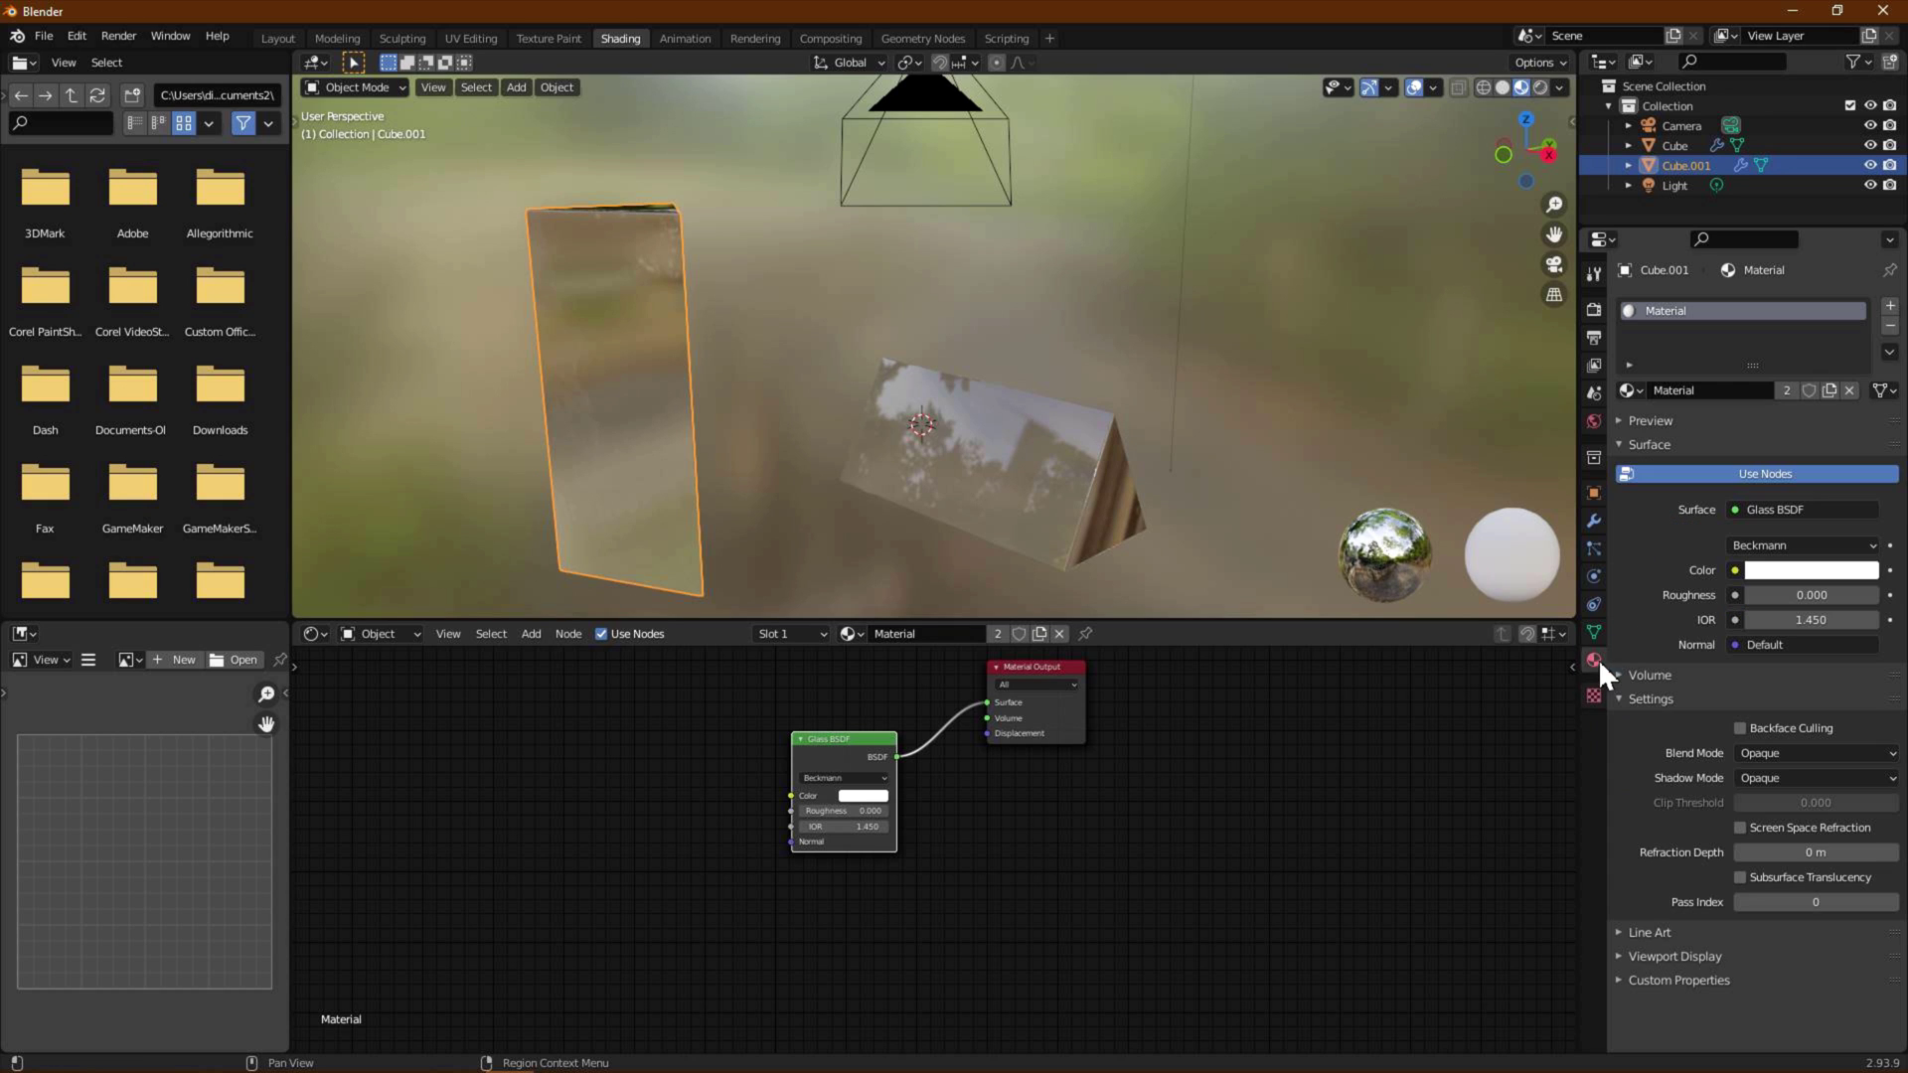
{"action": "left_click", "coordinate": [1739, 828]}
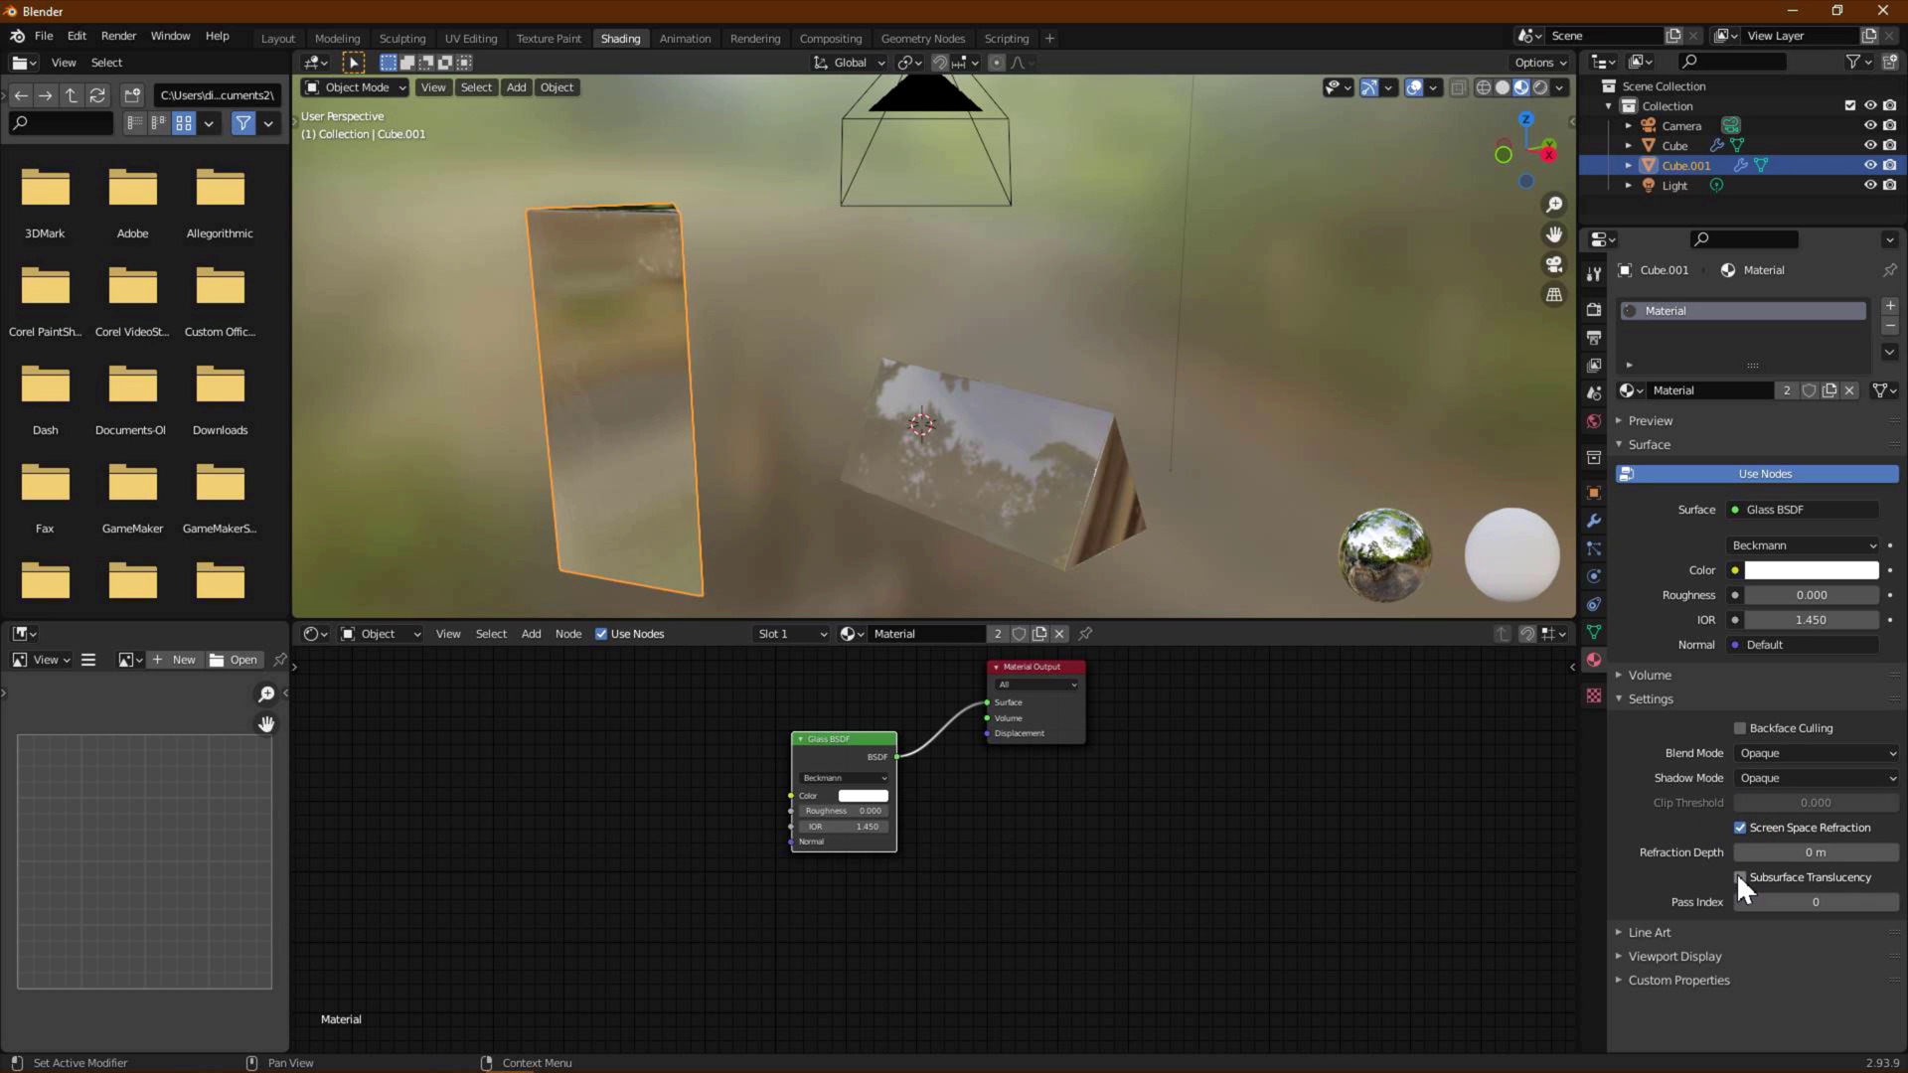
{"action": "middle_click_drag", "start_coordinate": [1010, 468], "coordinate": [820, 221]}
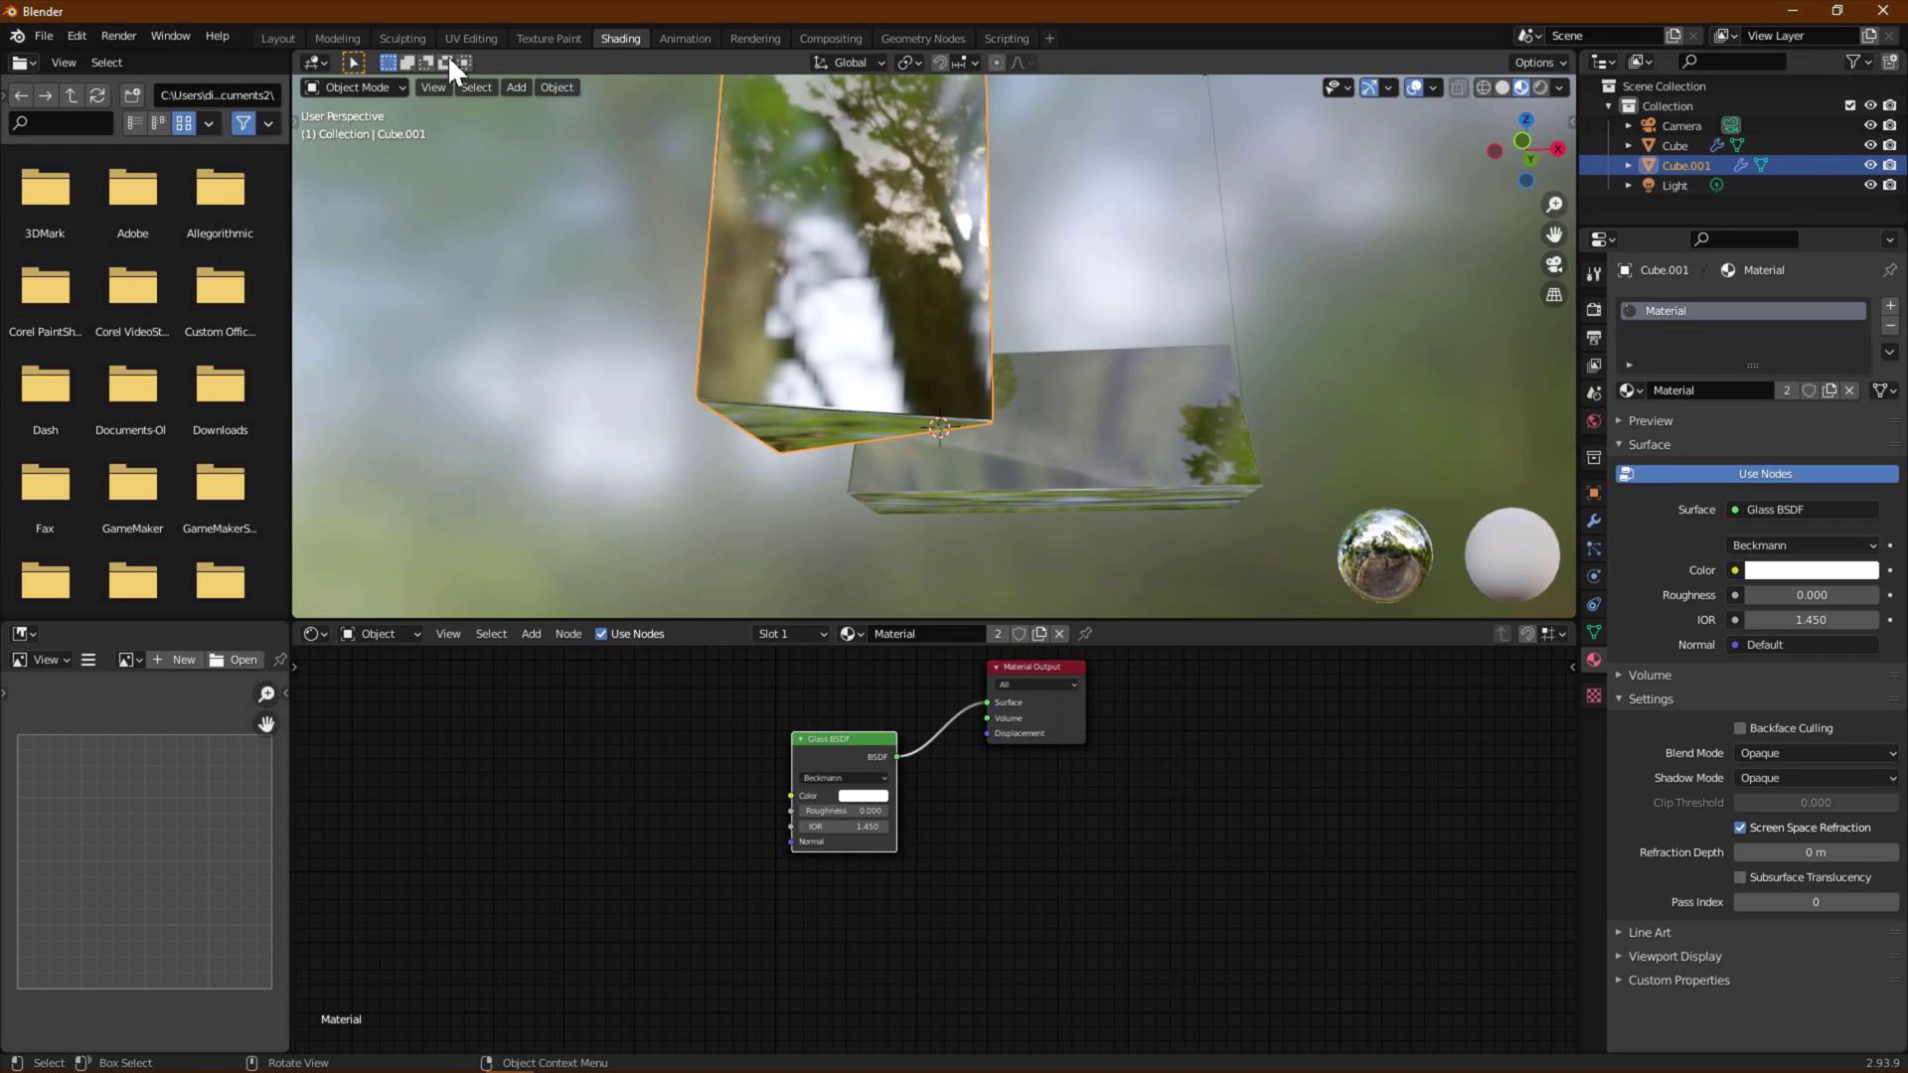
- Back in the Layout workspace, view the prisms in Material Preview shading
{"action": "left_click", "coordinate": [277, 38]}
{"action": "scroll", "coordinate": [796, 332], "scroll_direction": "down", "scroll_amount": 2}
{"action": "mouse_move", "coordinate": [784, 387]}
{"action": "middle_mouse_down"}
{"action": "mouse_move", "coordinate": [754, 468]}
{"action": "mouse_move", "coordinate": [887, 545]}
{"action": "mouse_move", "coordinate": [924, 496]}
{"action": "mouse_move", "coordinate": [815, 463]}
{"action": "mouse_move", "coordinate": [658, 473]}
{"action": "mouse_move", "coordinate": [924, 469]}
{"action": "middle_mouse_up"}
{"action": "left_click", "coordinate": [1520, 88]}
{"action": "scroll", "coordinate": [848, 528], "scroll_direction": "up", "scroll_amount": 4}
{"action": "scroll", "coordinate": [636, 397], "scroll_direction": "down", "scroll_amount": 1}
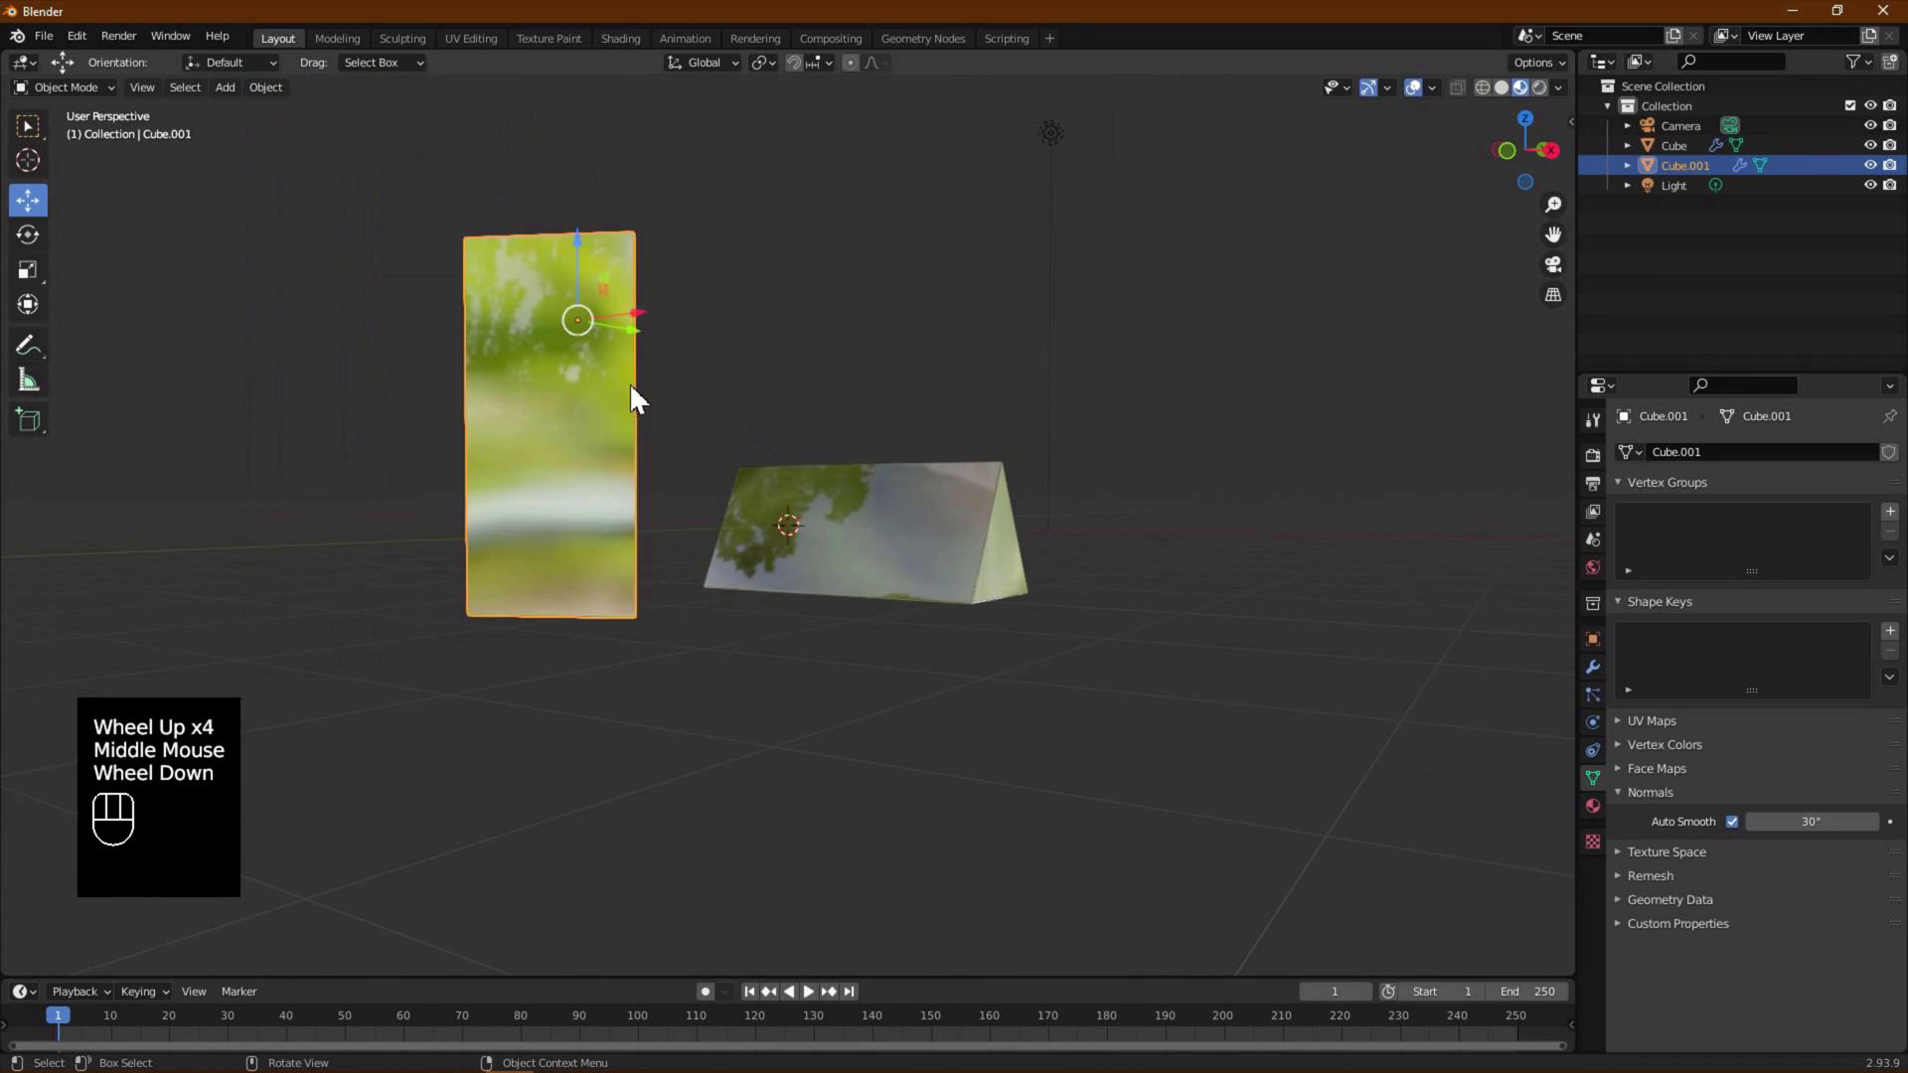
{"action": "middle_click_drag", "start_coordinate": [636, 397], "coordinate": [729, 414]}
- Add a plane and lower it to the prisms' base in Edit Mode
{"action": "left_click", "coordinate": [224, 87]}
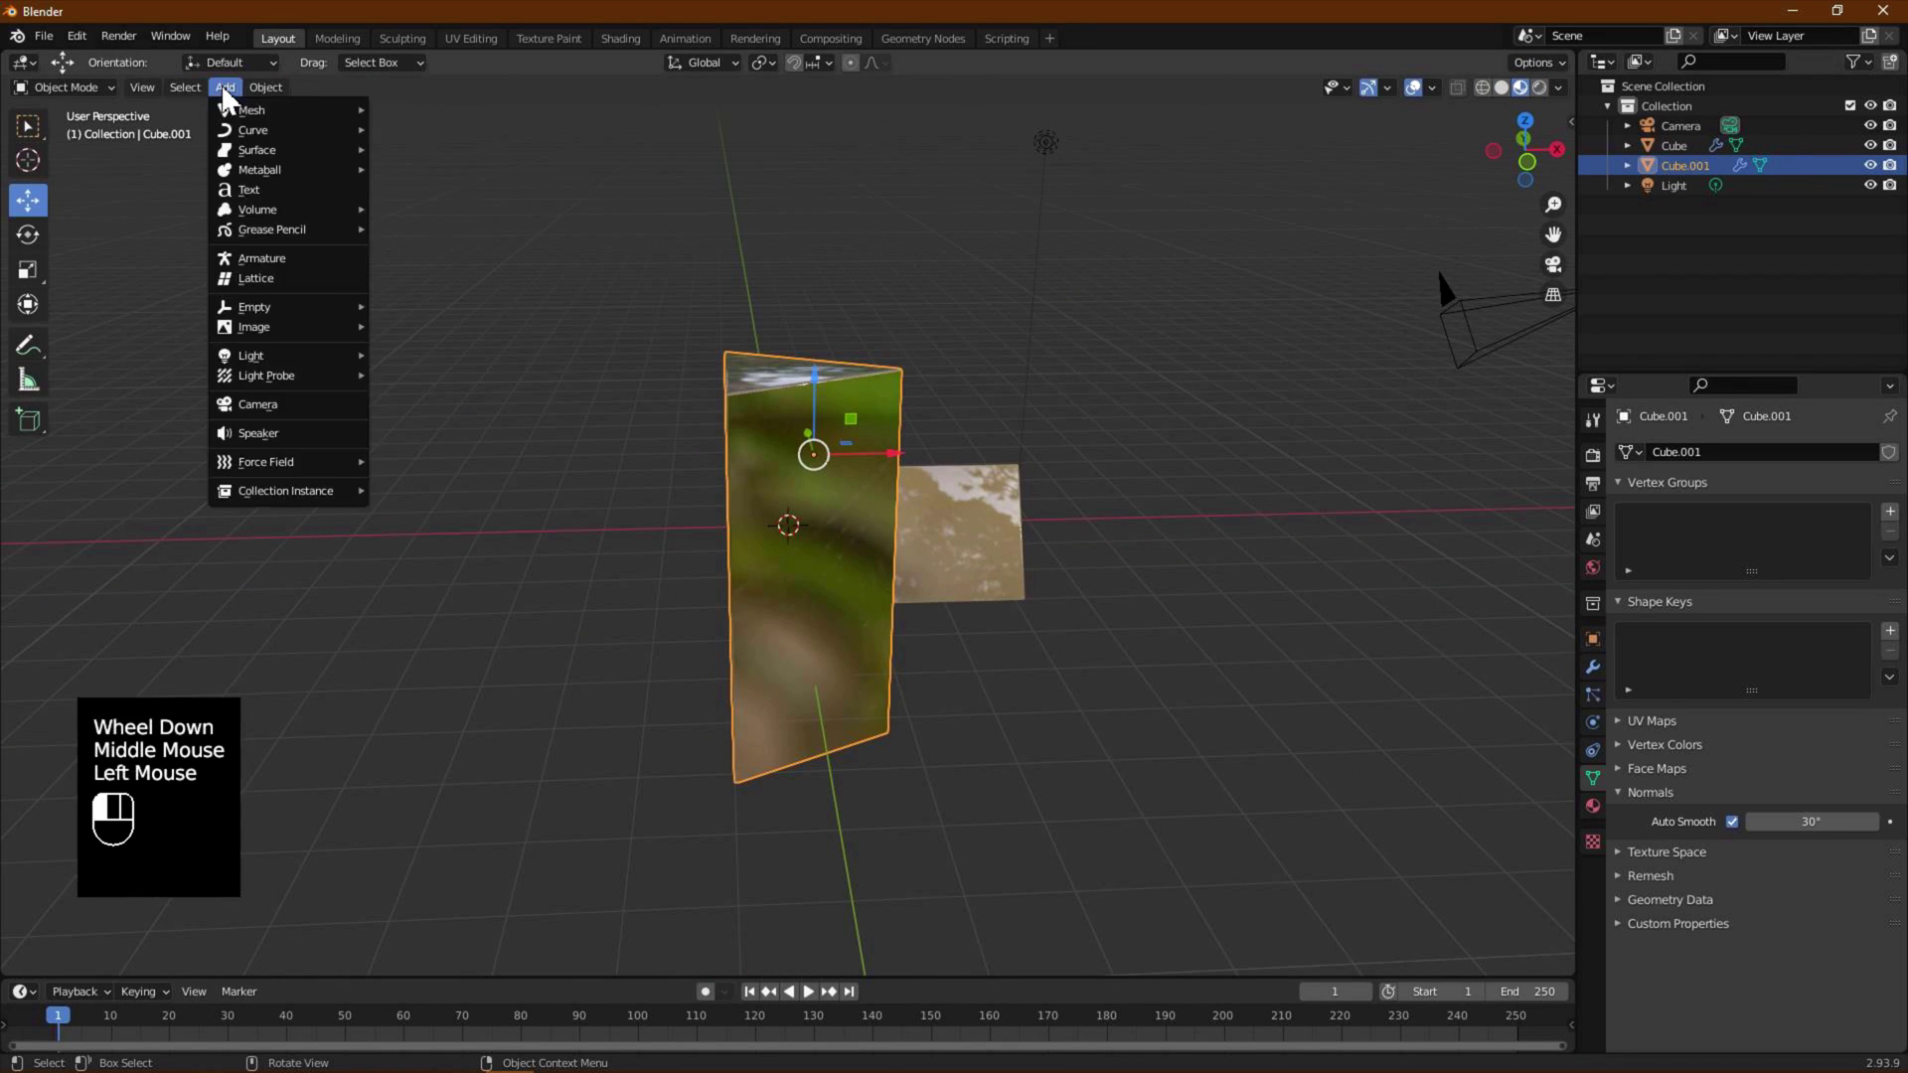
{"action": "mouse_move", "coordinate": [238, 110]}
{"action": "left_click", "coordinate": [428, 117]}
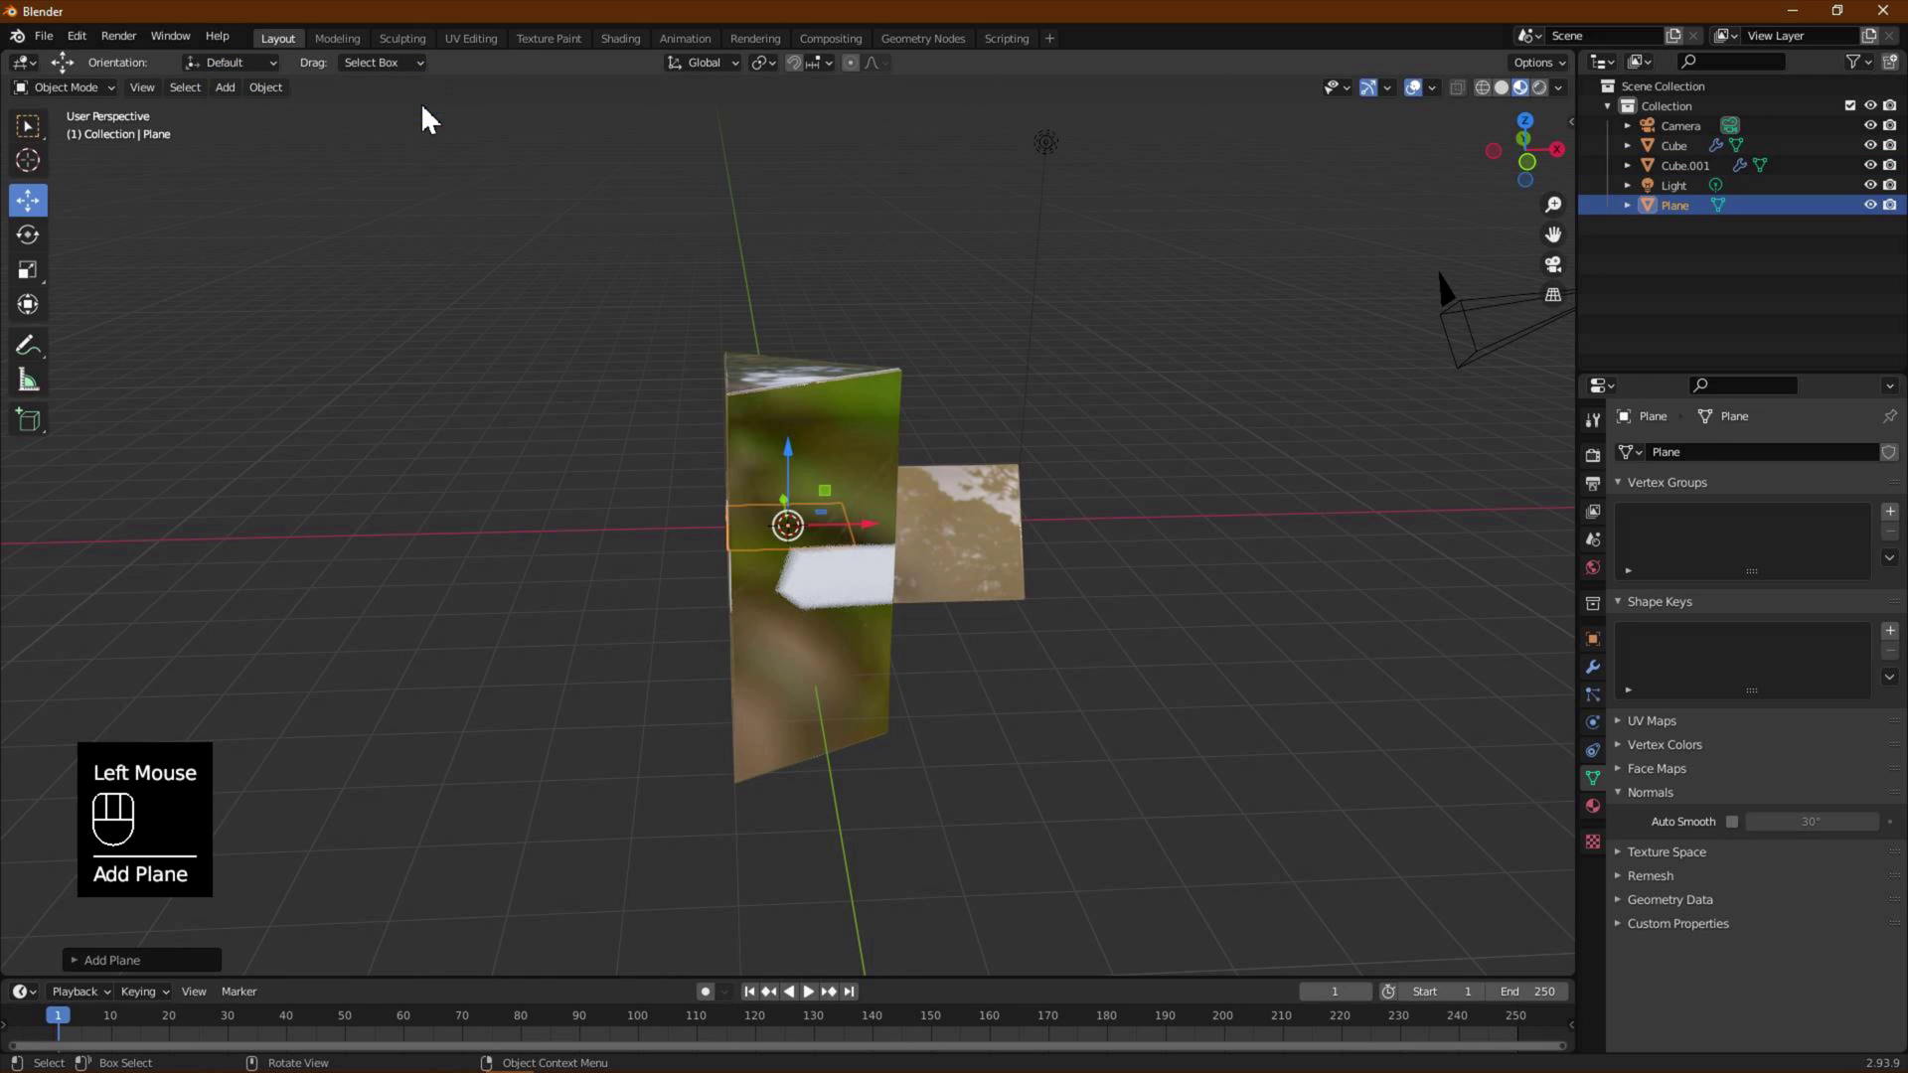
{"action": "left_click", "coordinate": [63, 88]}
{"action": "left_click", "coordinate": [72, 133]}
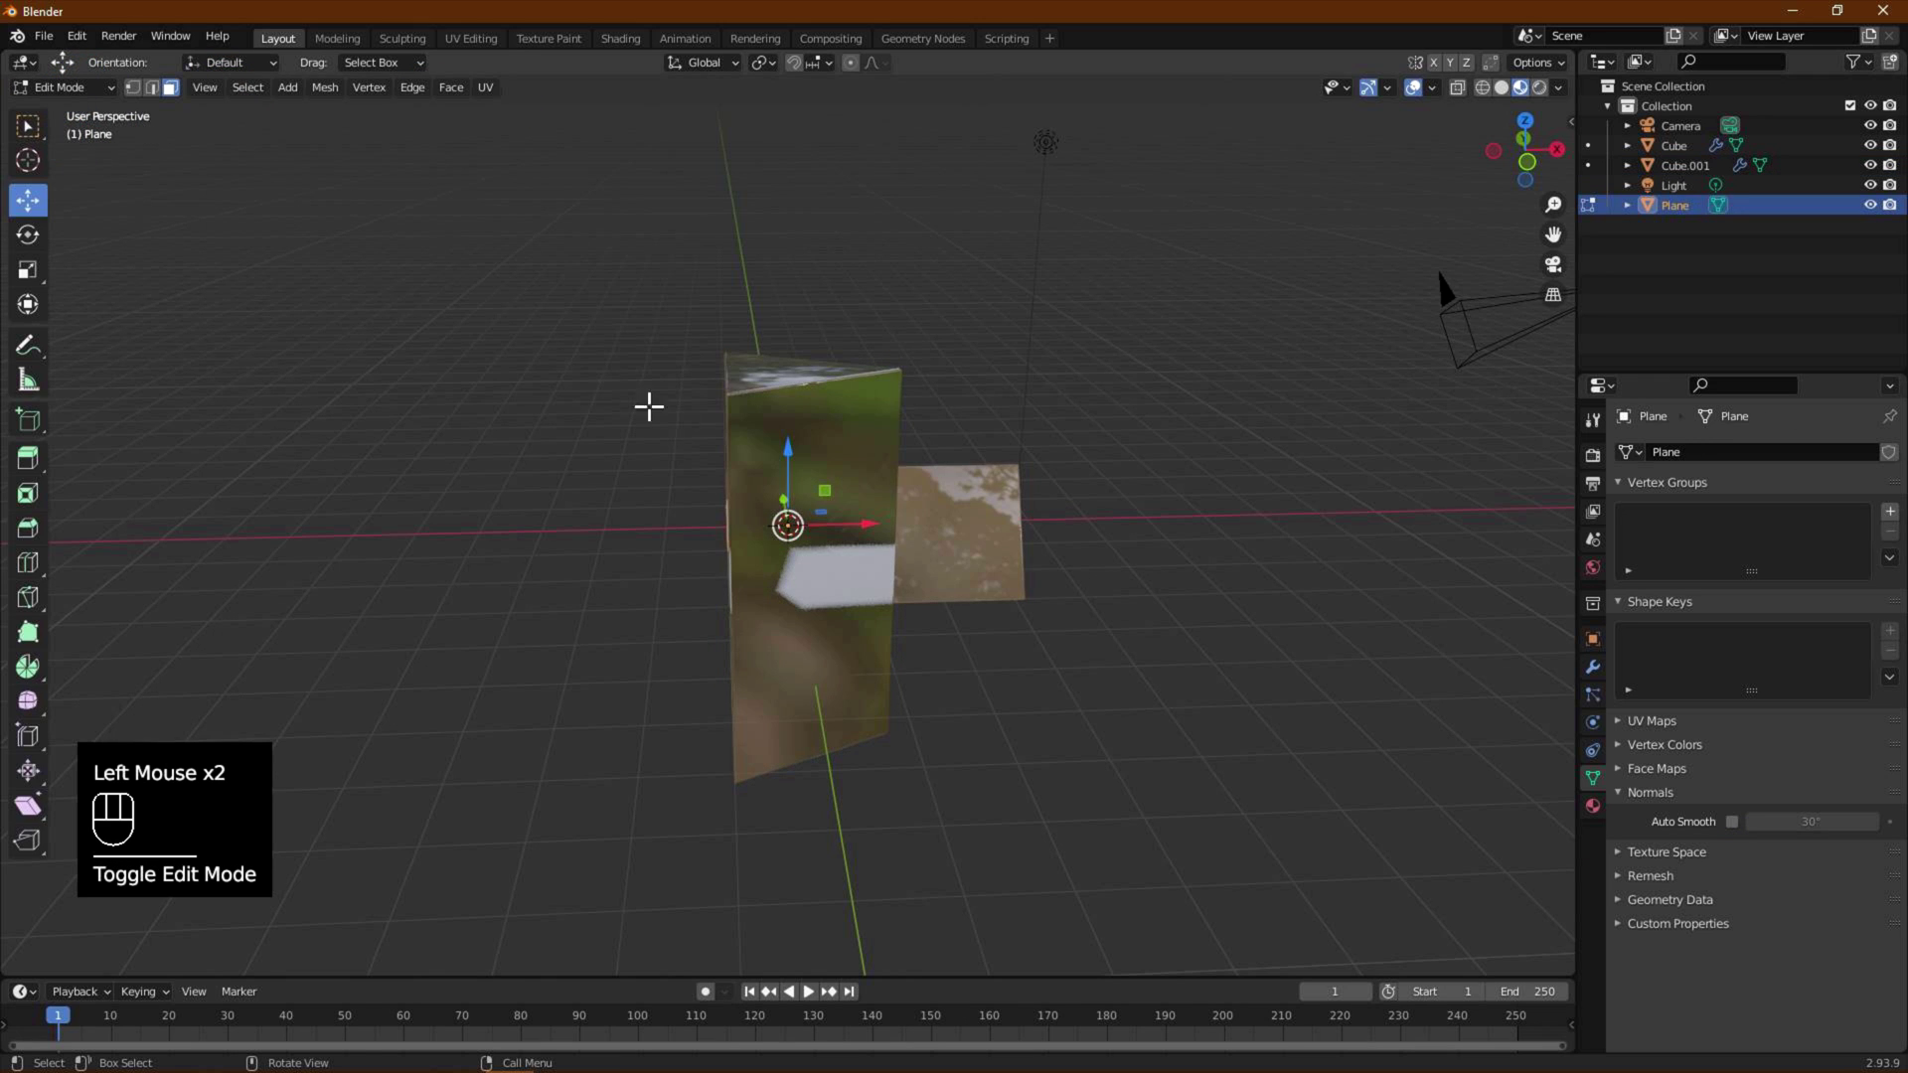
{"action": "left_click_drag", "start_coordinate": [790, 465], "coordinate": [790, 546]}
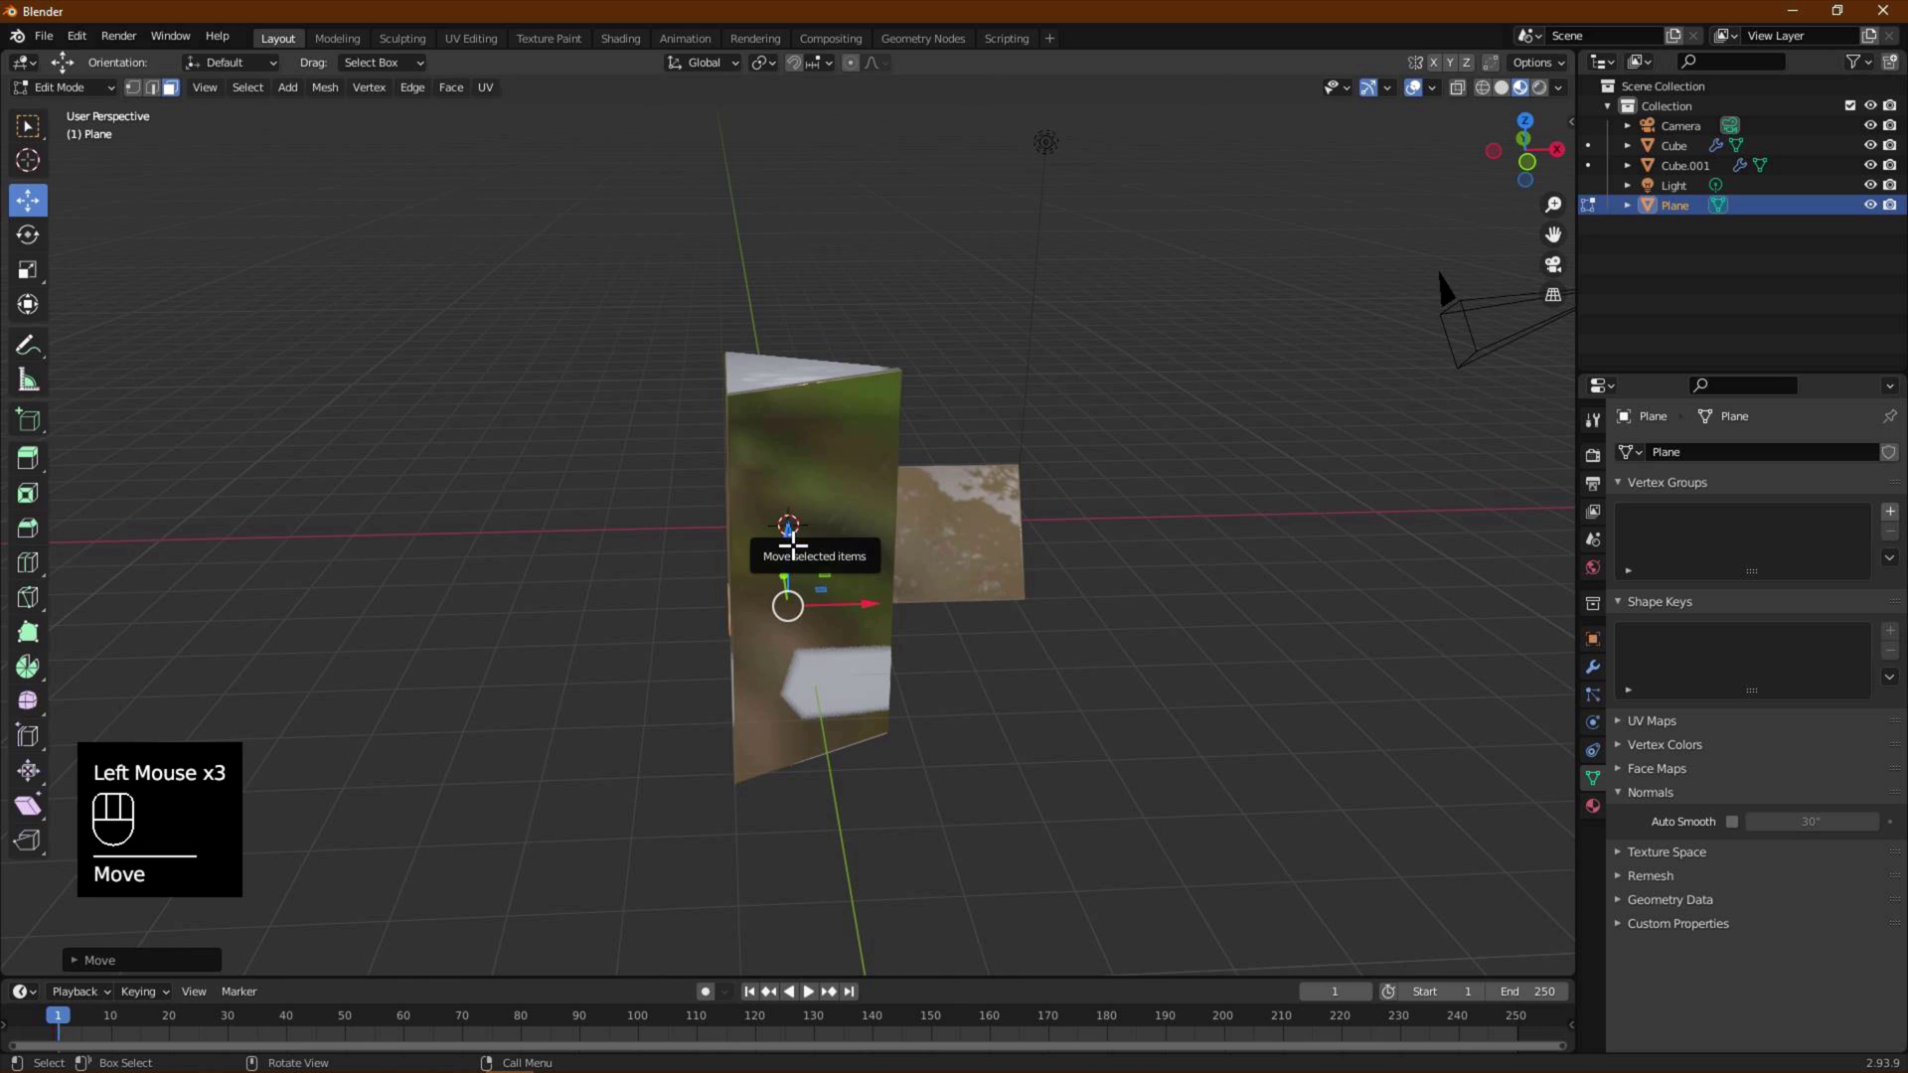
{"action": "key", "text": "KP_1"}
{"action": "left_click_drag", "start_coordinate": [787, 612], "coordinate": [805, 567]}
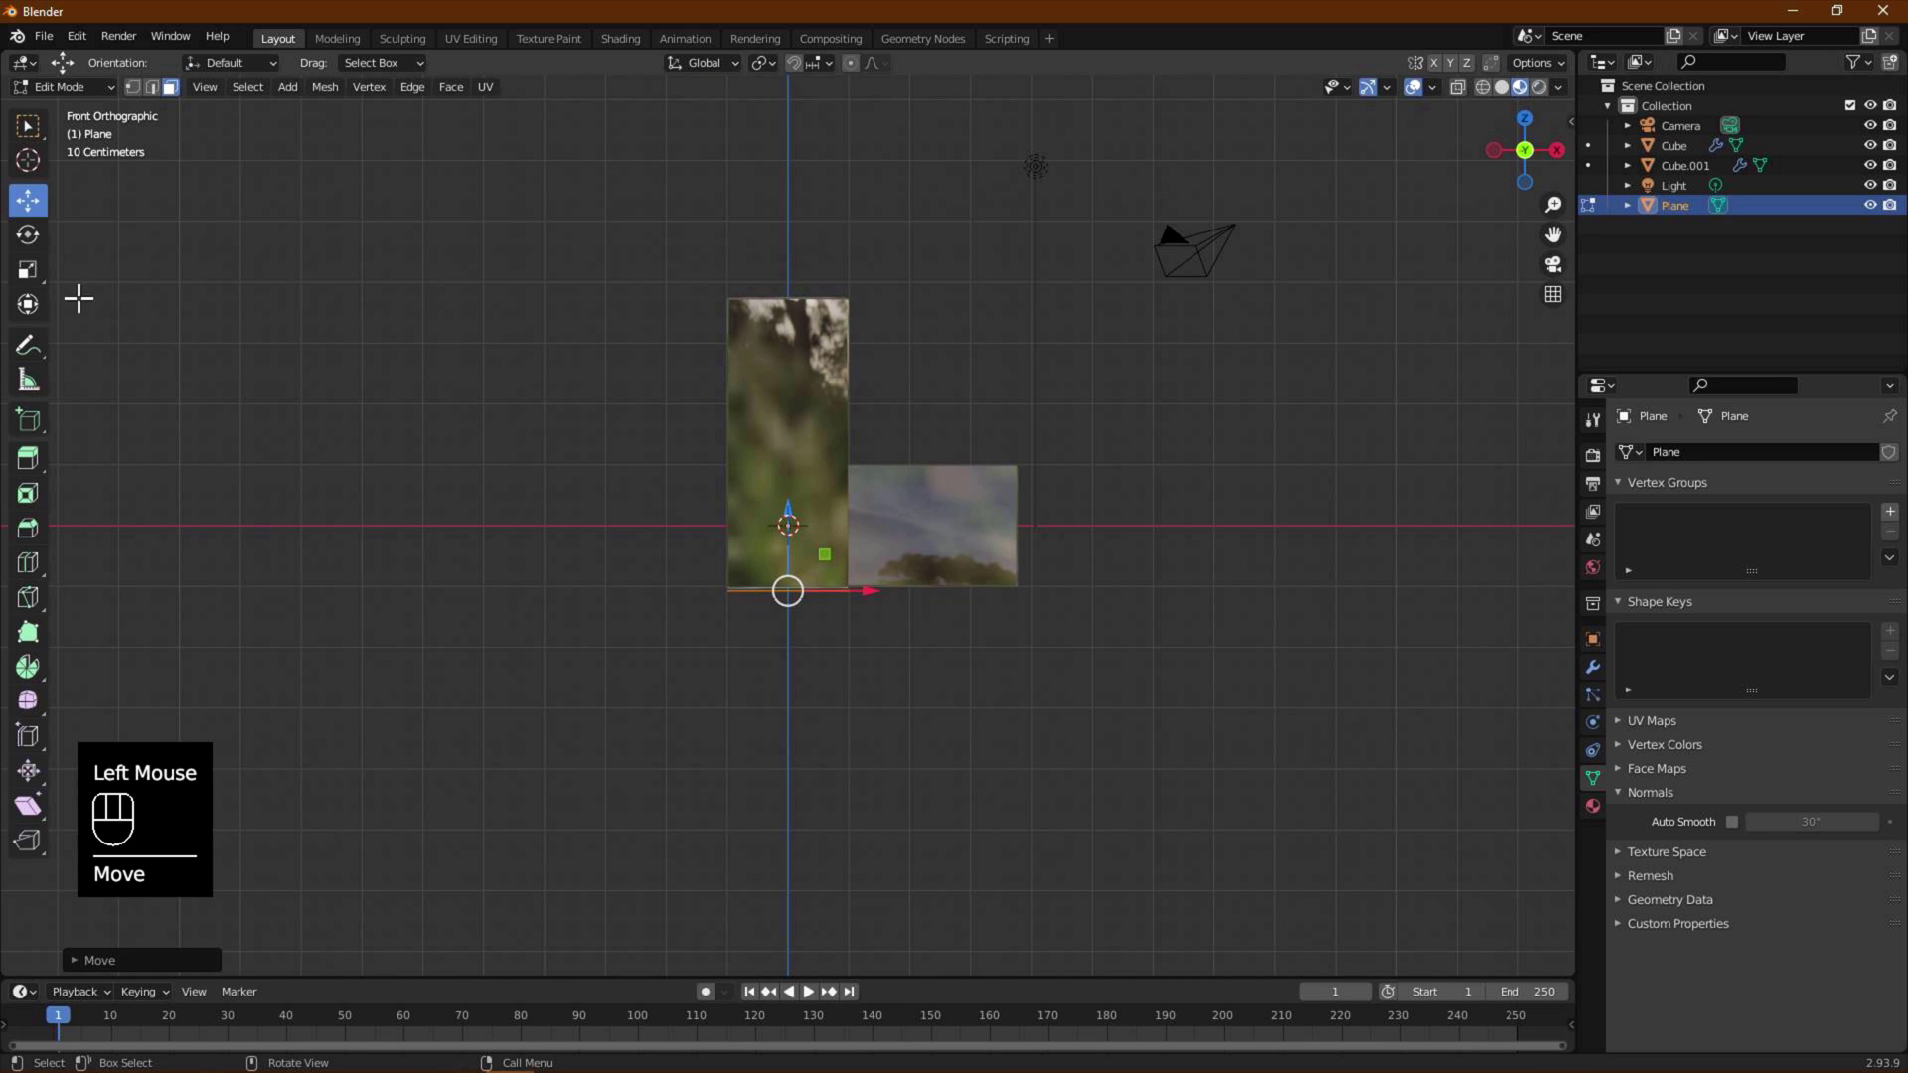
- Scale the plane up about 34.6 times into a wide floor and return to Object Mode
{"action": "left_click", "coordinate": [28, 269]}
{"action": "scroll", "coordinate": [868, 661], "scroll_direction": "down", "scroll_amount": 2}
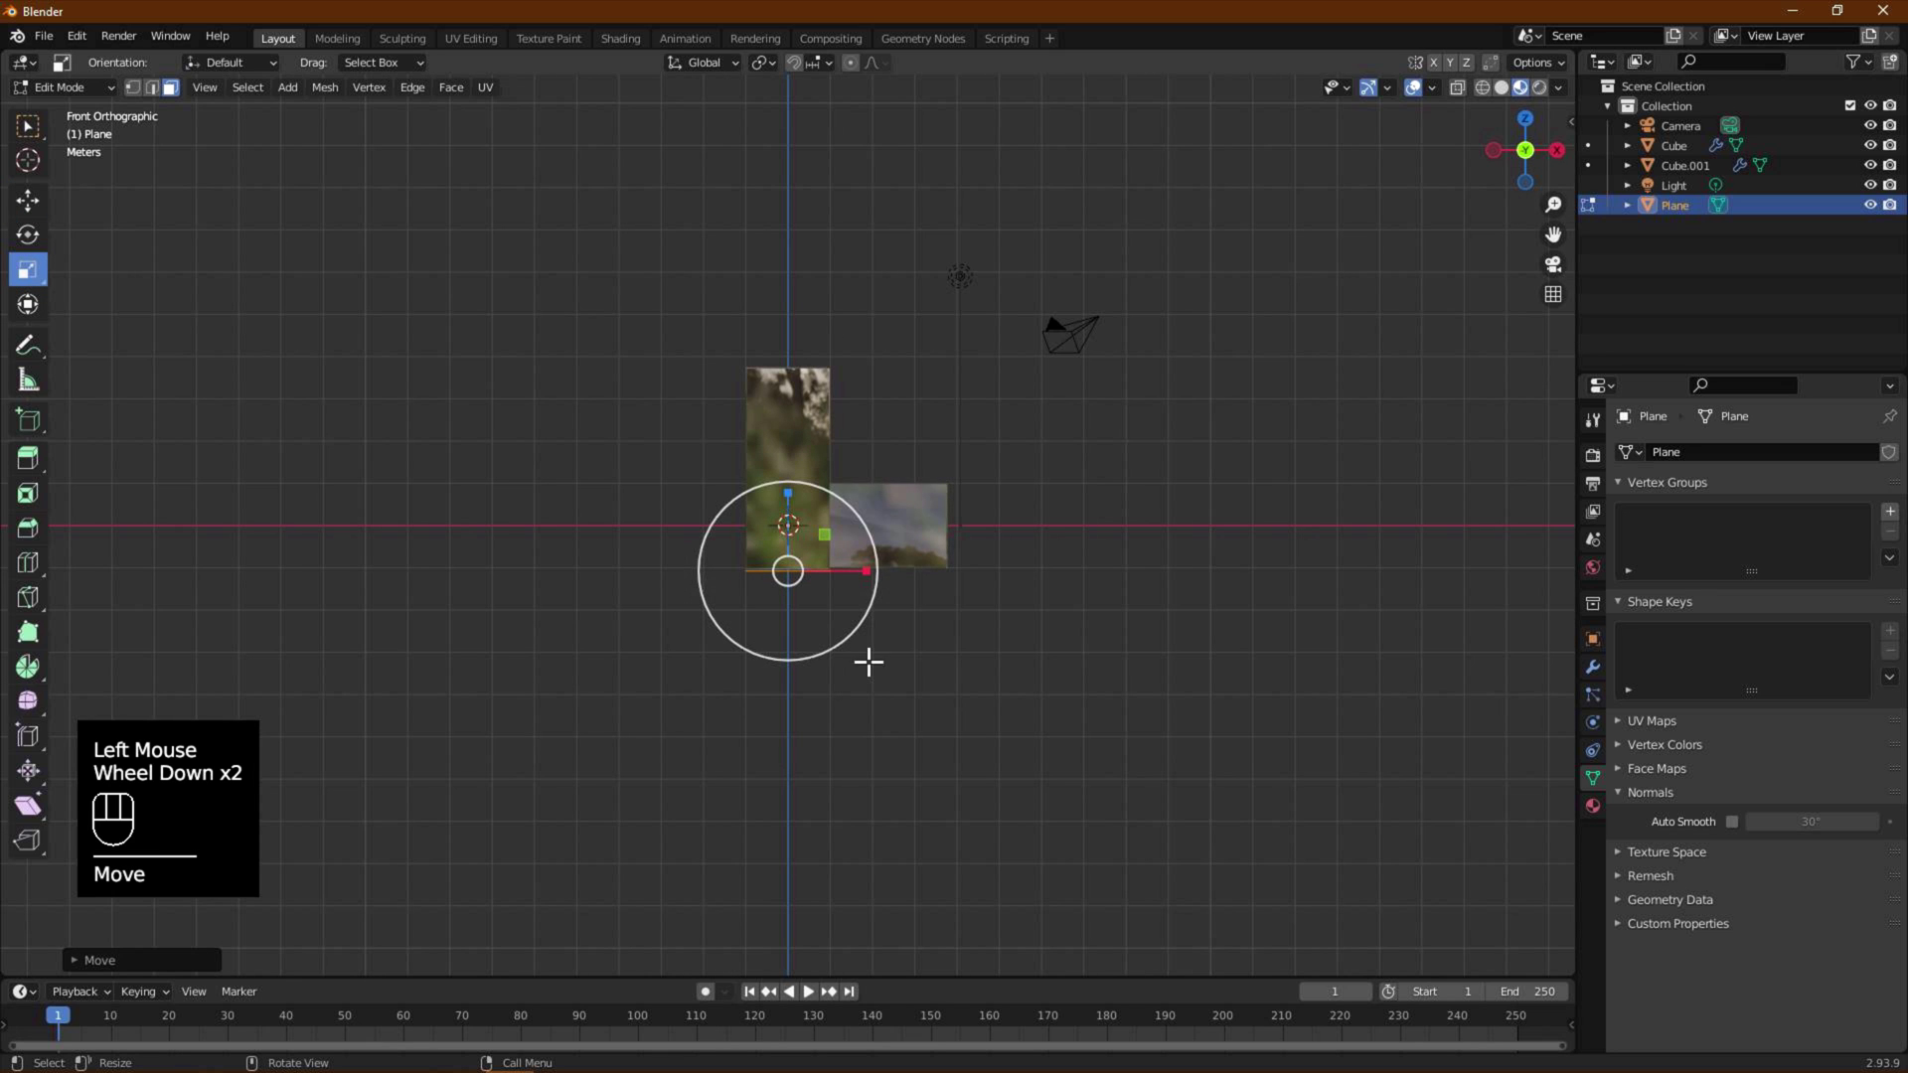
{"action": "left_click_drag", "start_coordinate": [852, 629], "coordinate": [1180, 228]}
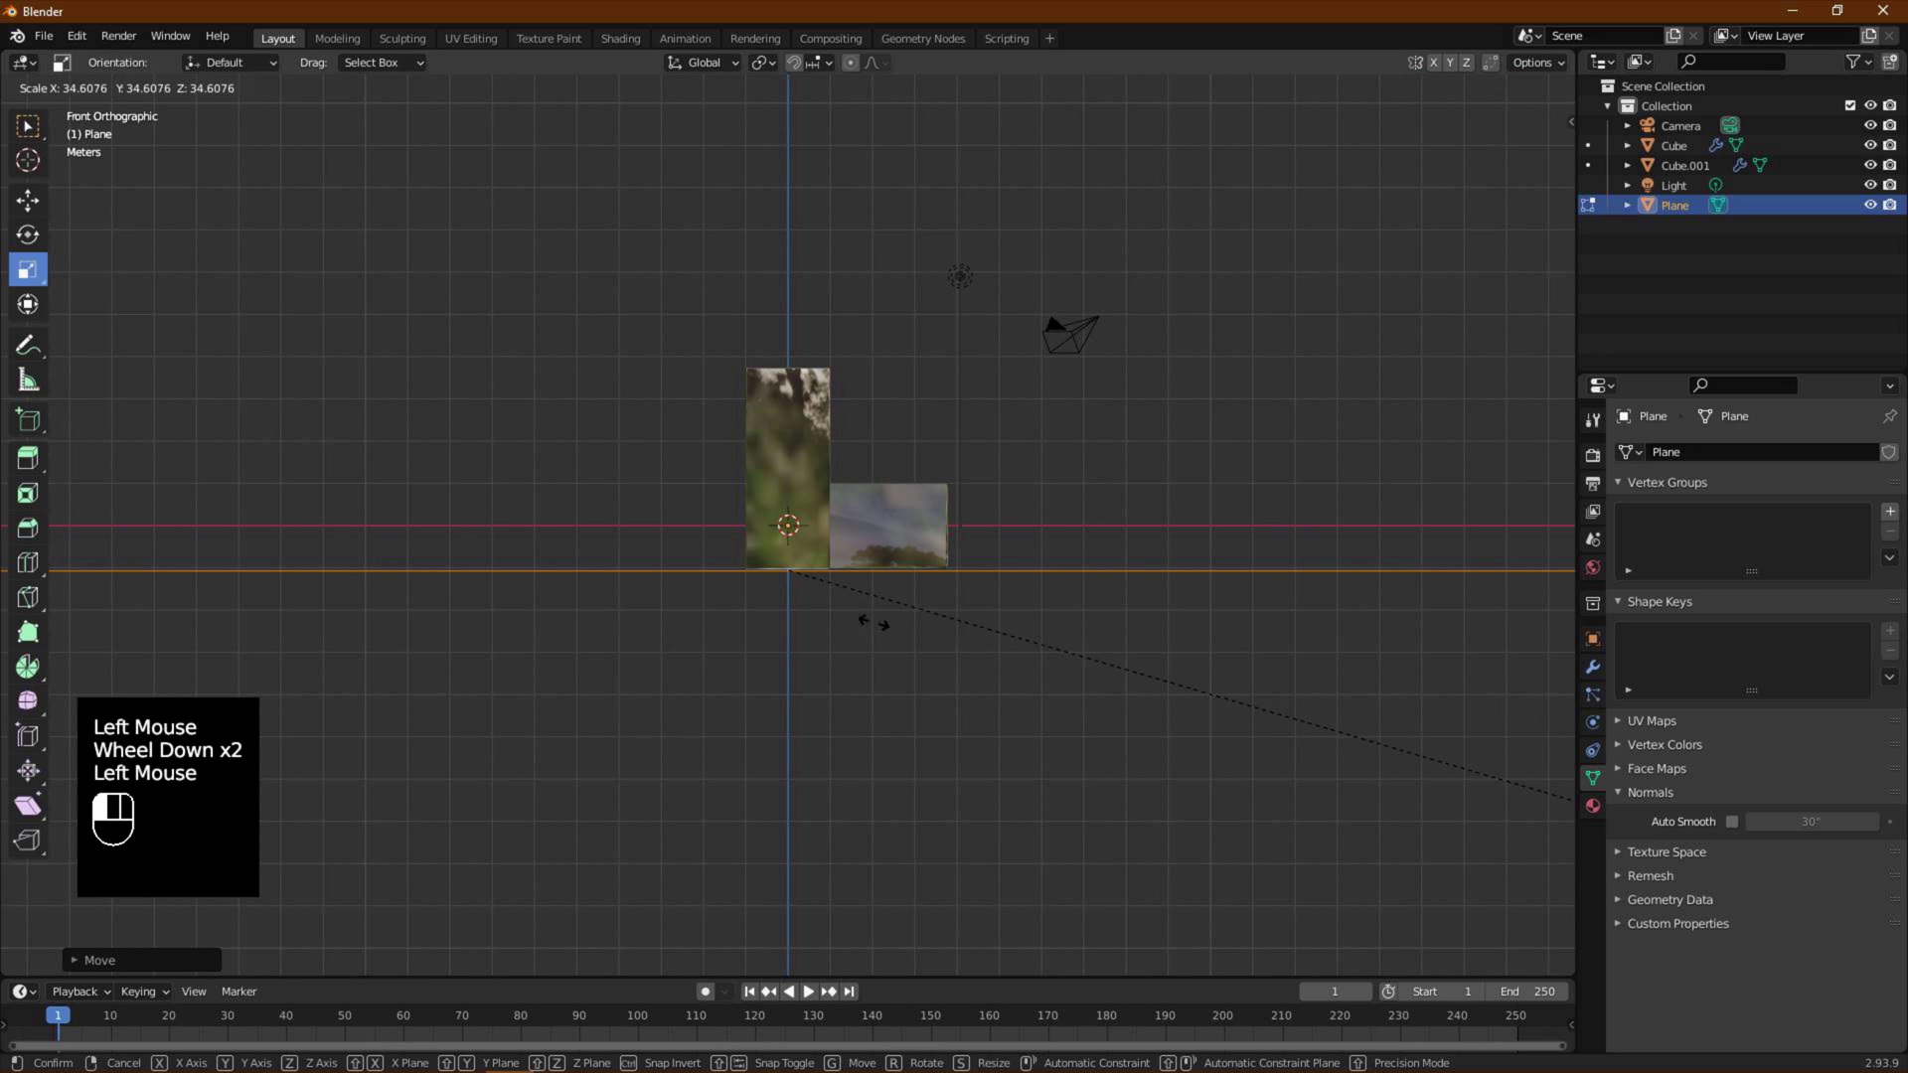
{"action": "left_click_drag", "start_coordinate": [873, 623], "coordinate": [879, 616]}
{"action": "left_click", "coordinate": [60, 87]}
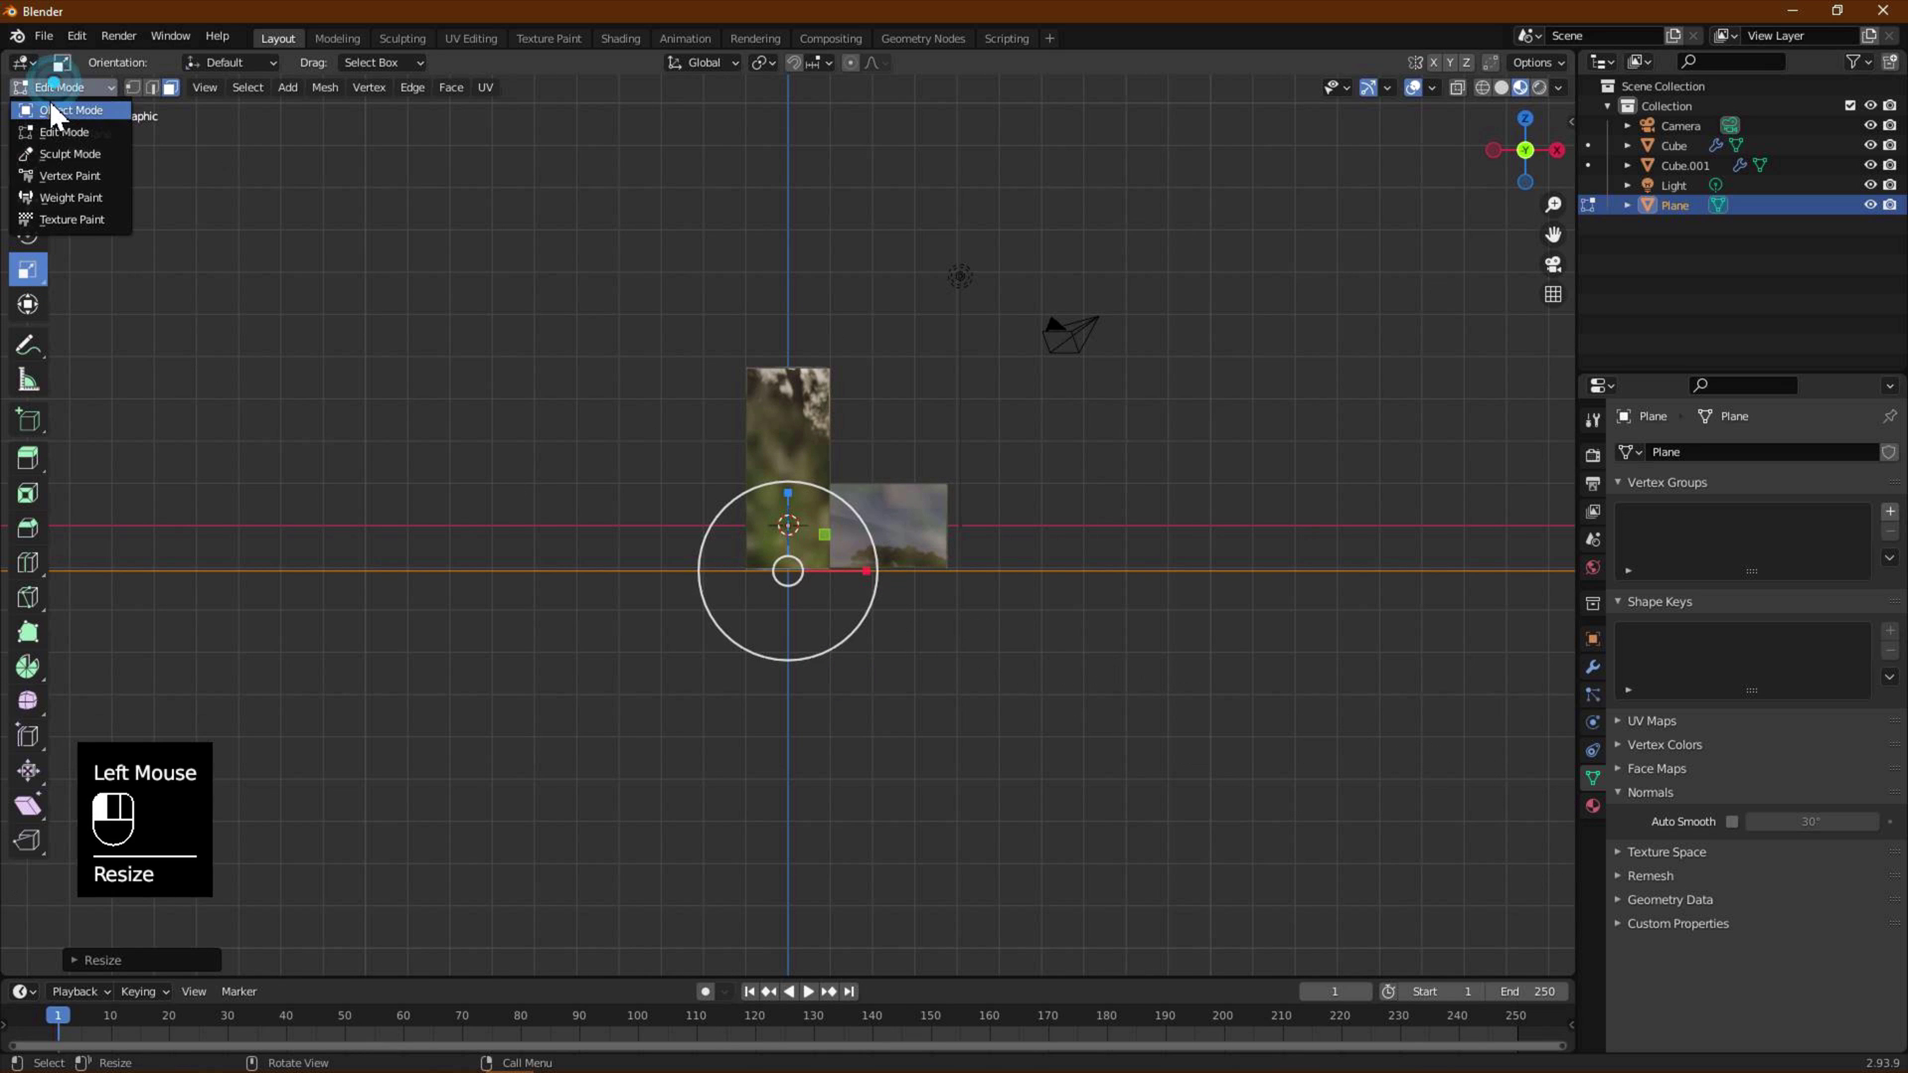
{"action": "left_click", "coordinate": [59, 109]}
{"action": "middle_click_drag", "start_coordinate": [634, 366], "coordinate": [1017, 568]}
{"action": "scroll", "coordinate": [1070, 651], "scroll_direction": "up", "scroll_amount": 2}
{"action": "scroll", "coordinate": [1070, 651], "scroll_direction": "up", "scroll_amount": 1}
{"action": "scroll", "coordinate": [1056, 625], "scroll_direction": "down", "scroll_amount": 1}
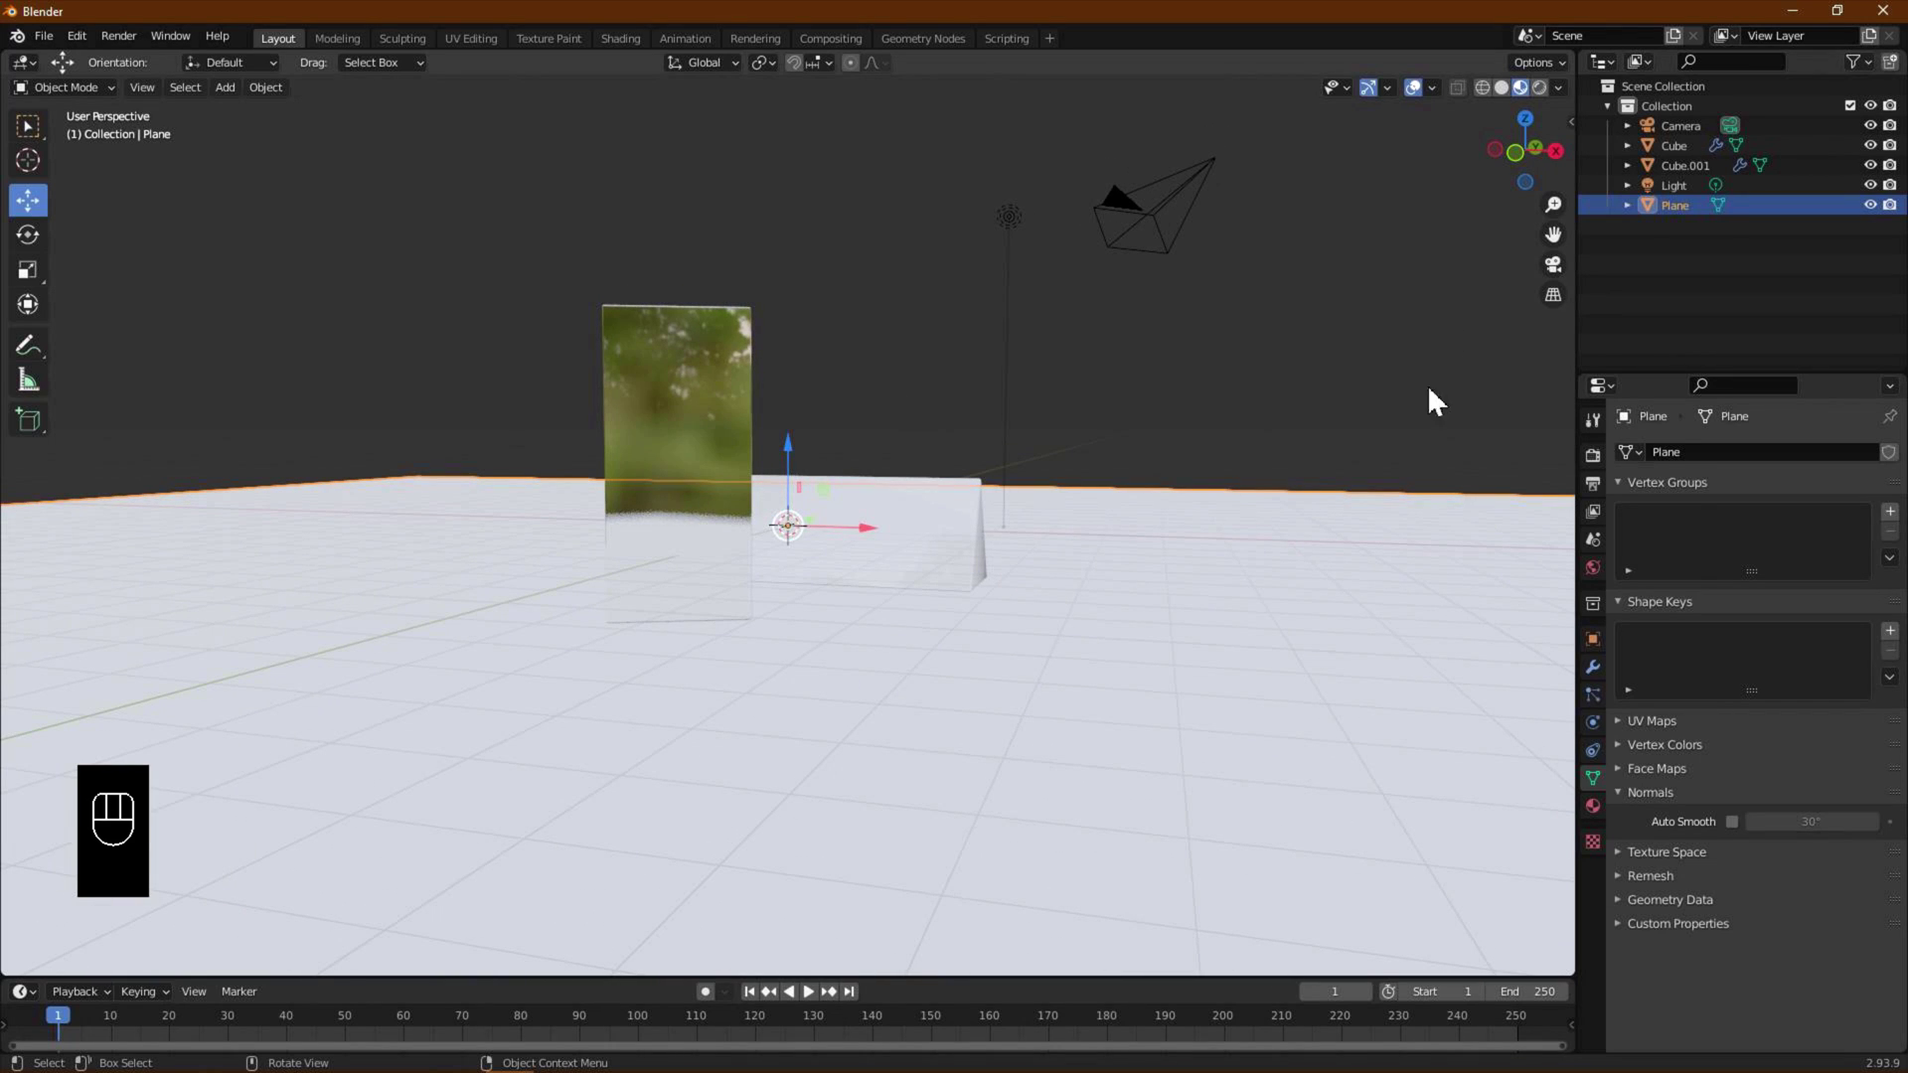
- Enable Camera to View in the sidebar's View tab
{"action": "left_click", "coordinate": [1573, 125]}
{"action": "left_click", "coordinate": [1561, 215]}
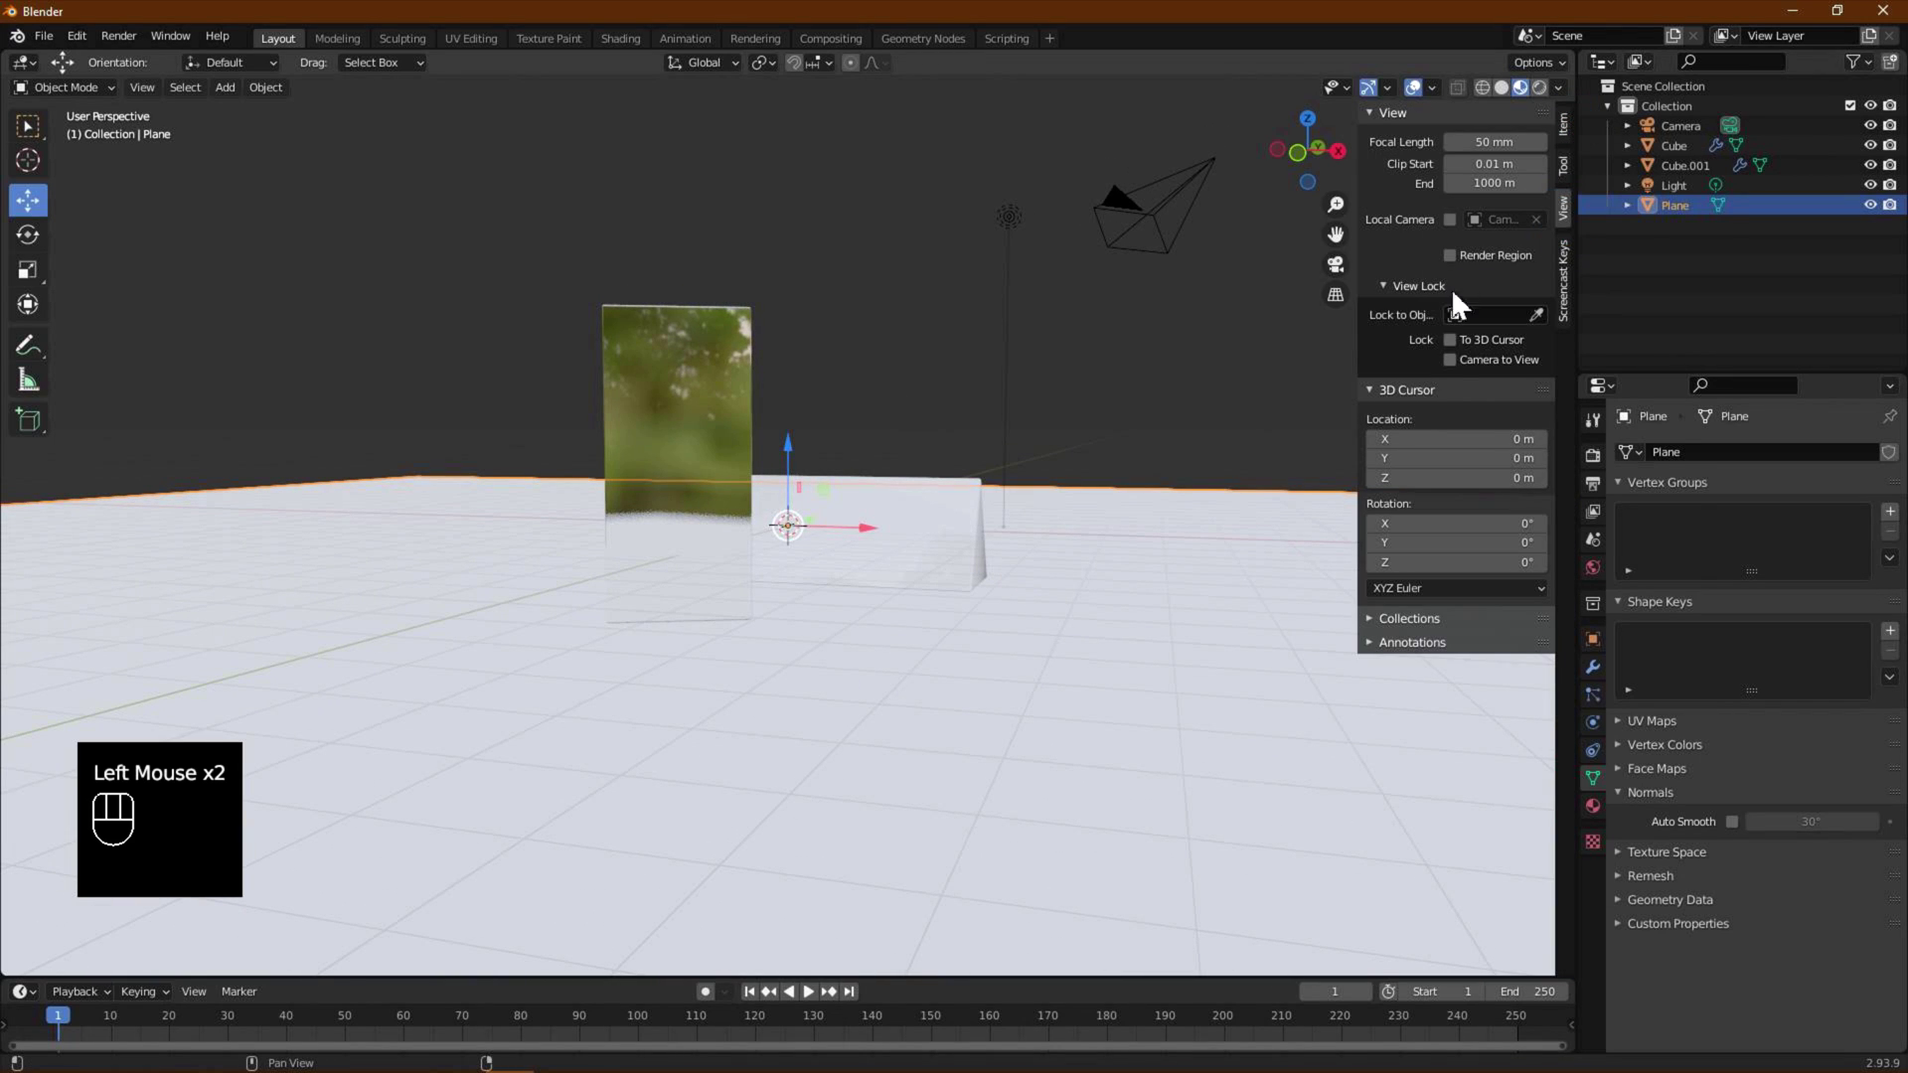
{"action": "left_click", "coordinate": [1450, 360]}
- Change the light into a 1000 W area light
{"action": "left_click", "coordinate": [1671, 185]}
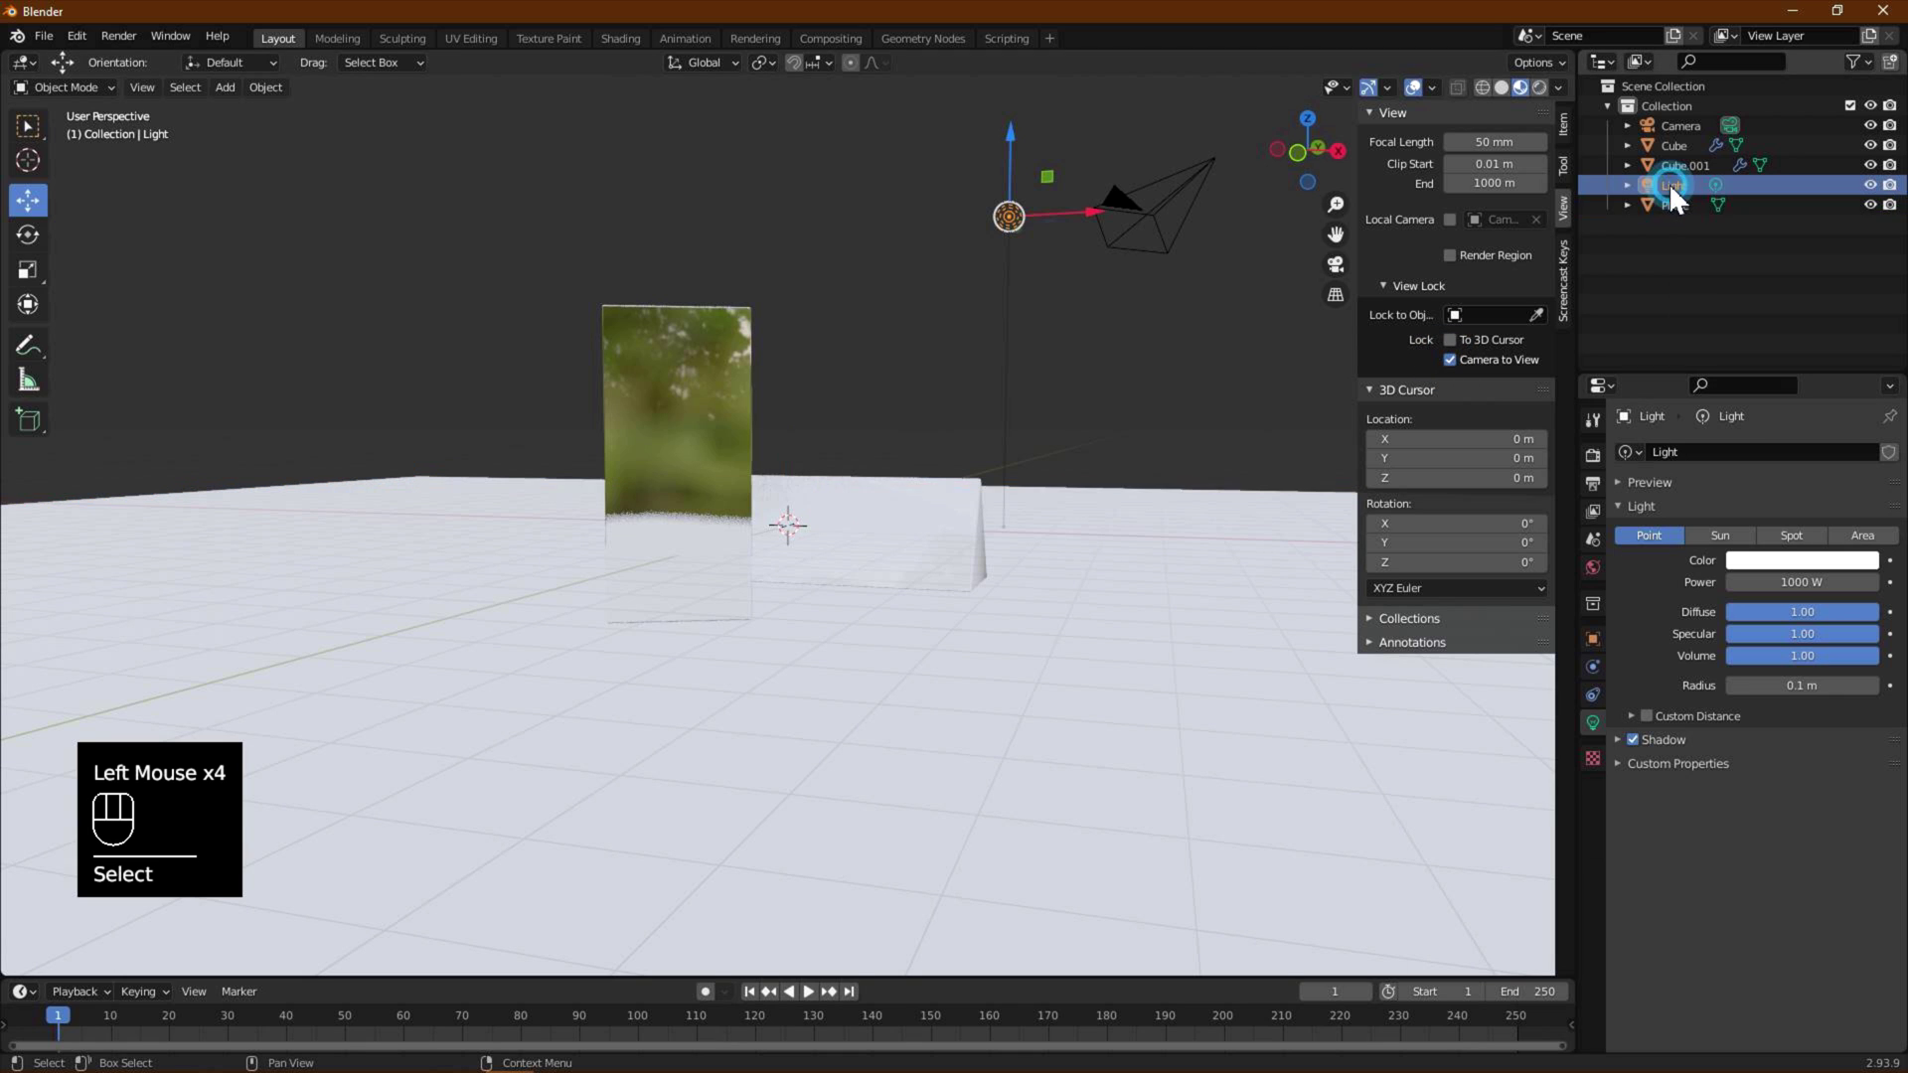
{"action": "left_click", "coordinate": [1858, 537]}
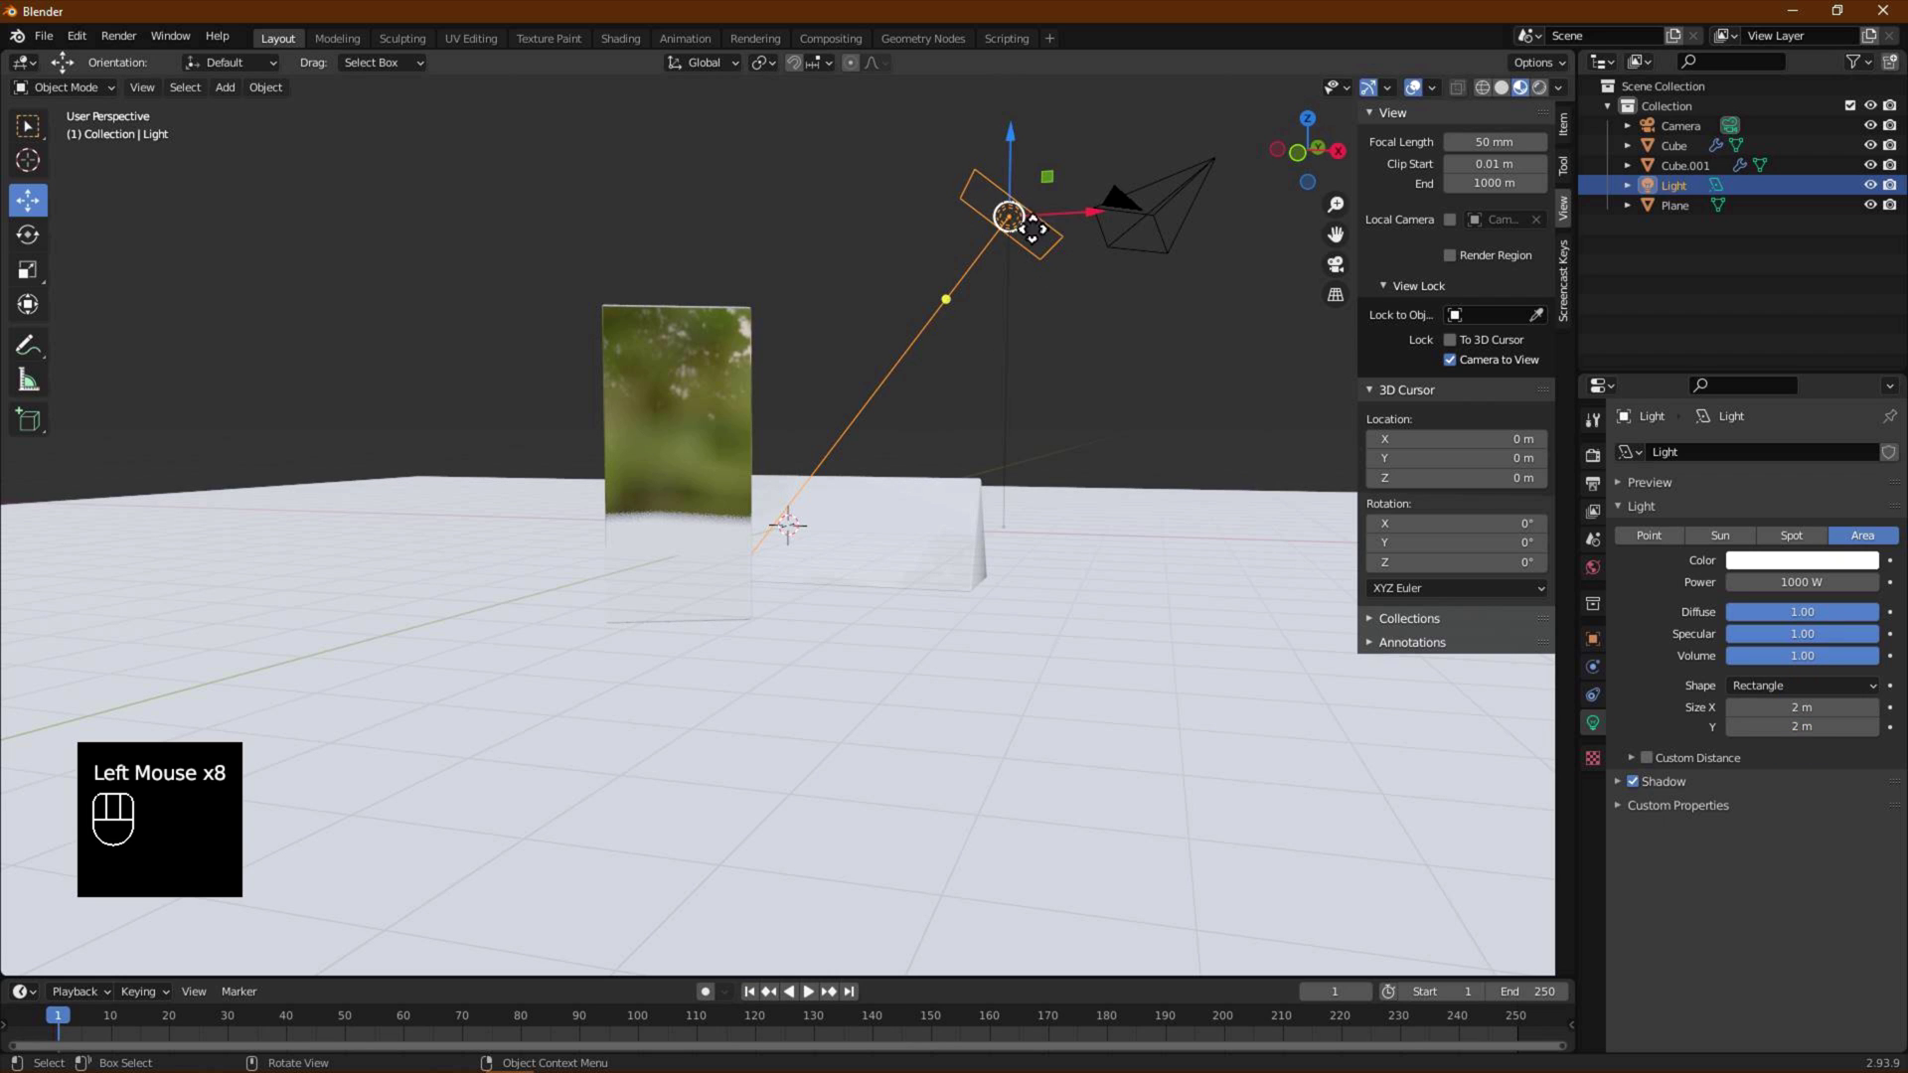
{"action": "middle_click_drag", "start_coordinate": [1331, 417], "coordinate": [1182, 452]}
- Switch rendering to Cycles with render denoising and preview in Rendered shading
{"action": "left_click", "coordinate": [1592, 454]}
{"action": "mouse_move", "coordinate": [1759, 451]}
{"action": "left_mouse_down"}
{"action": "mouse_move", "coordinate": [1767, 504]}
{"action": "mouse_move", "coordinate": [1784, 496]}
{"action": "mouse_move", "coordinate": [1778, 545]}
{"action": "left_mouse_up"}
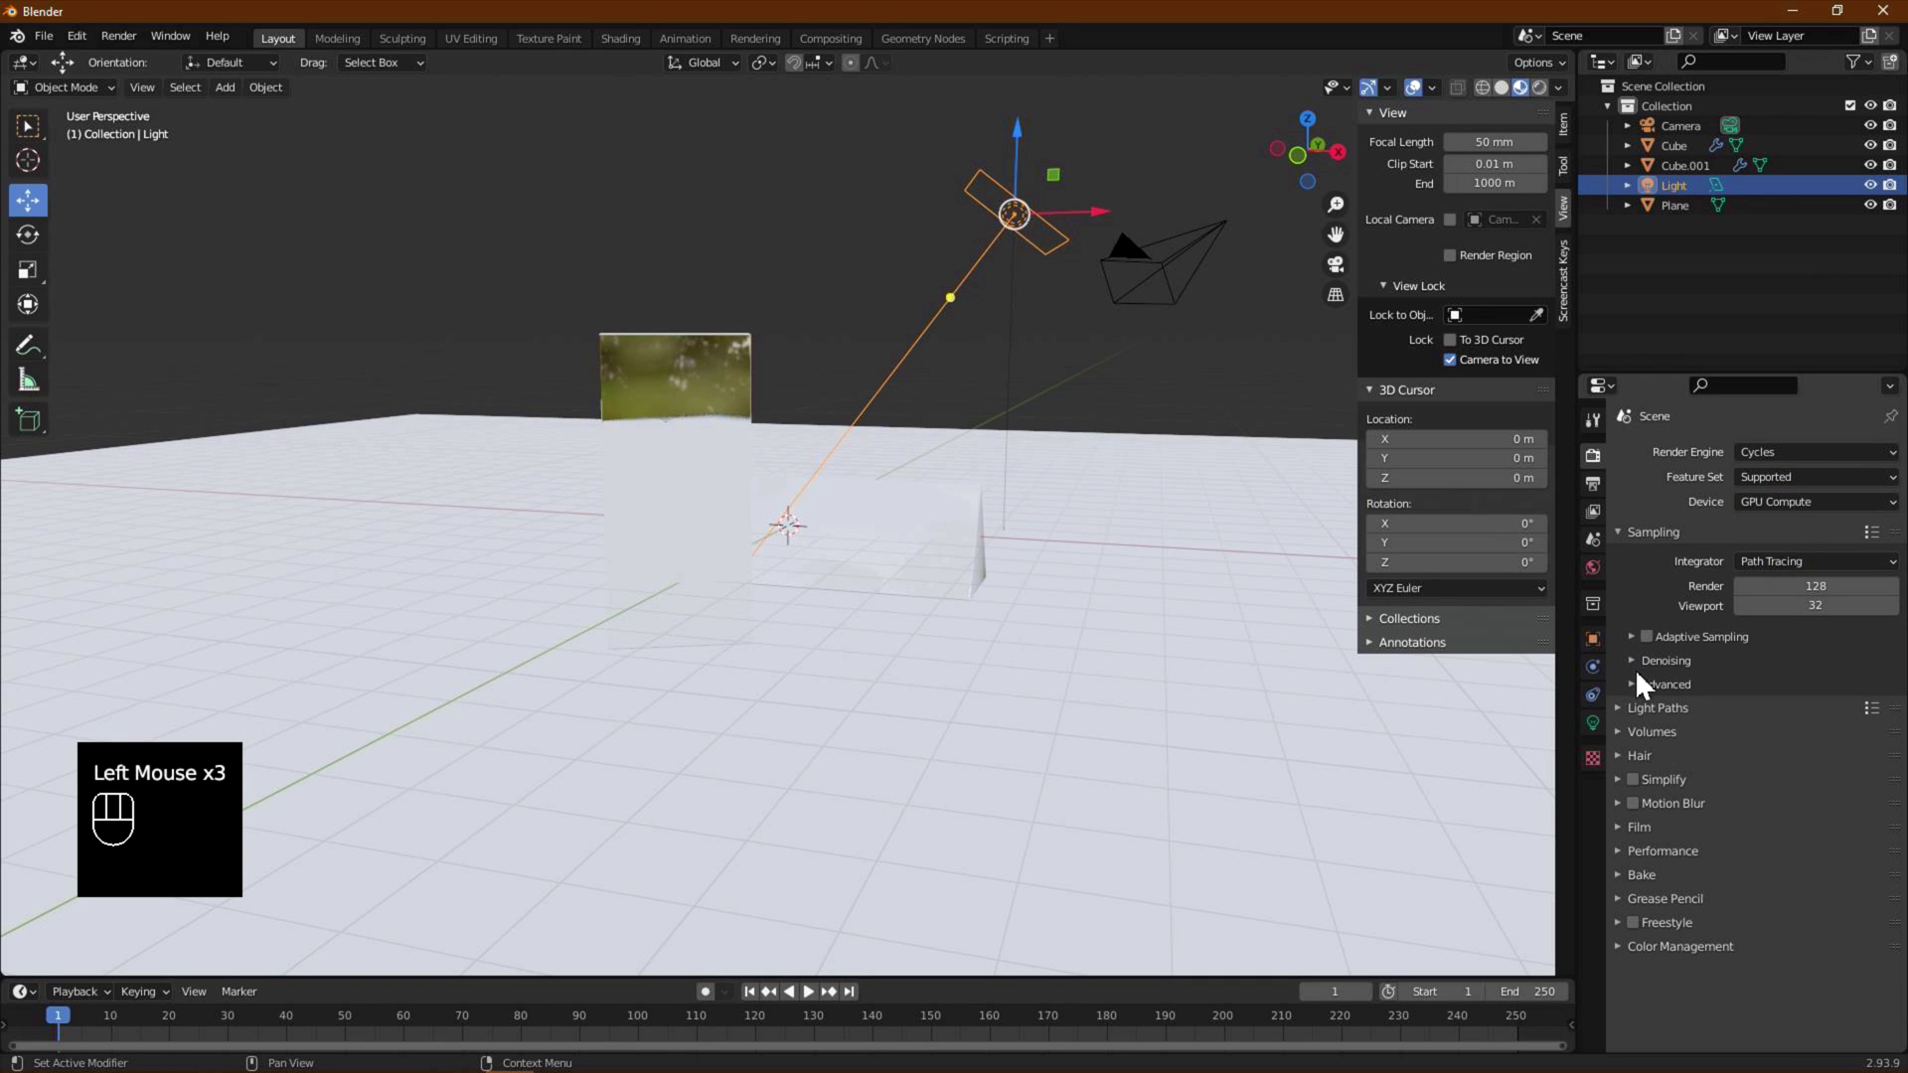
{"action": "left_click", "coordinate": [1632, 658]}
{"action": "left_click", "coordinate": [1740, 688]}
{"action": "middle_click_drag", "start_coordinate": [994, 541], "coordinate": [912, 529]}
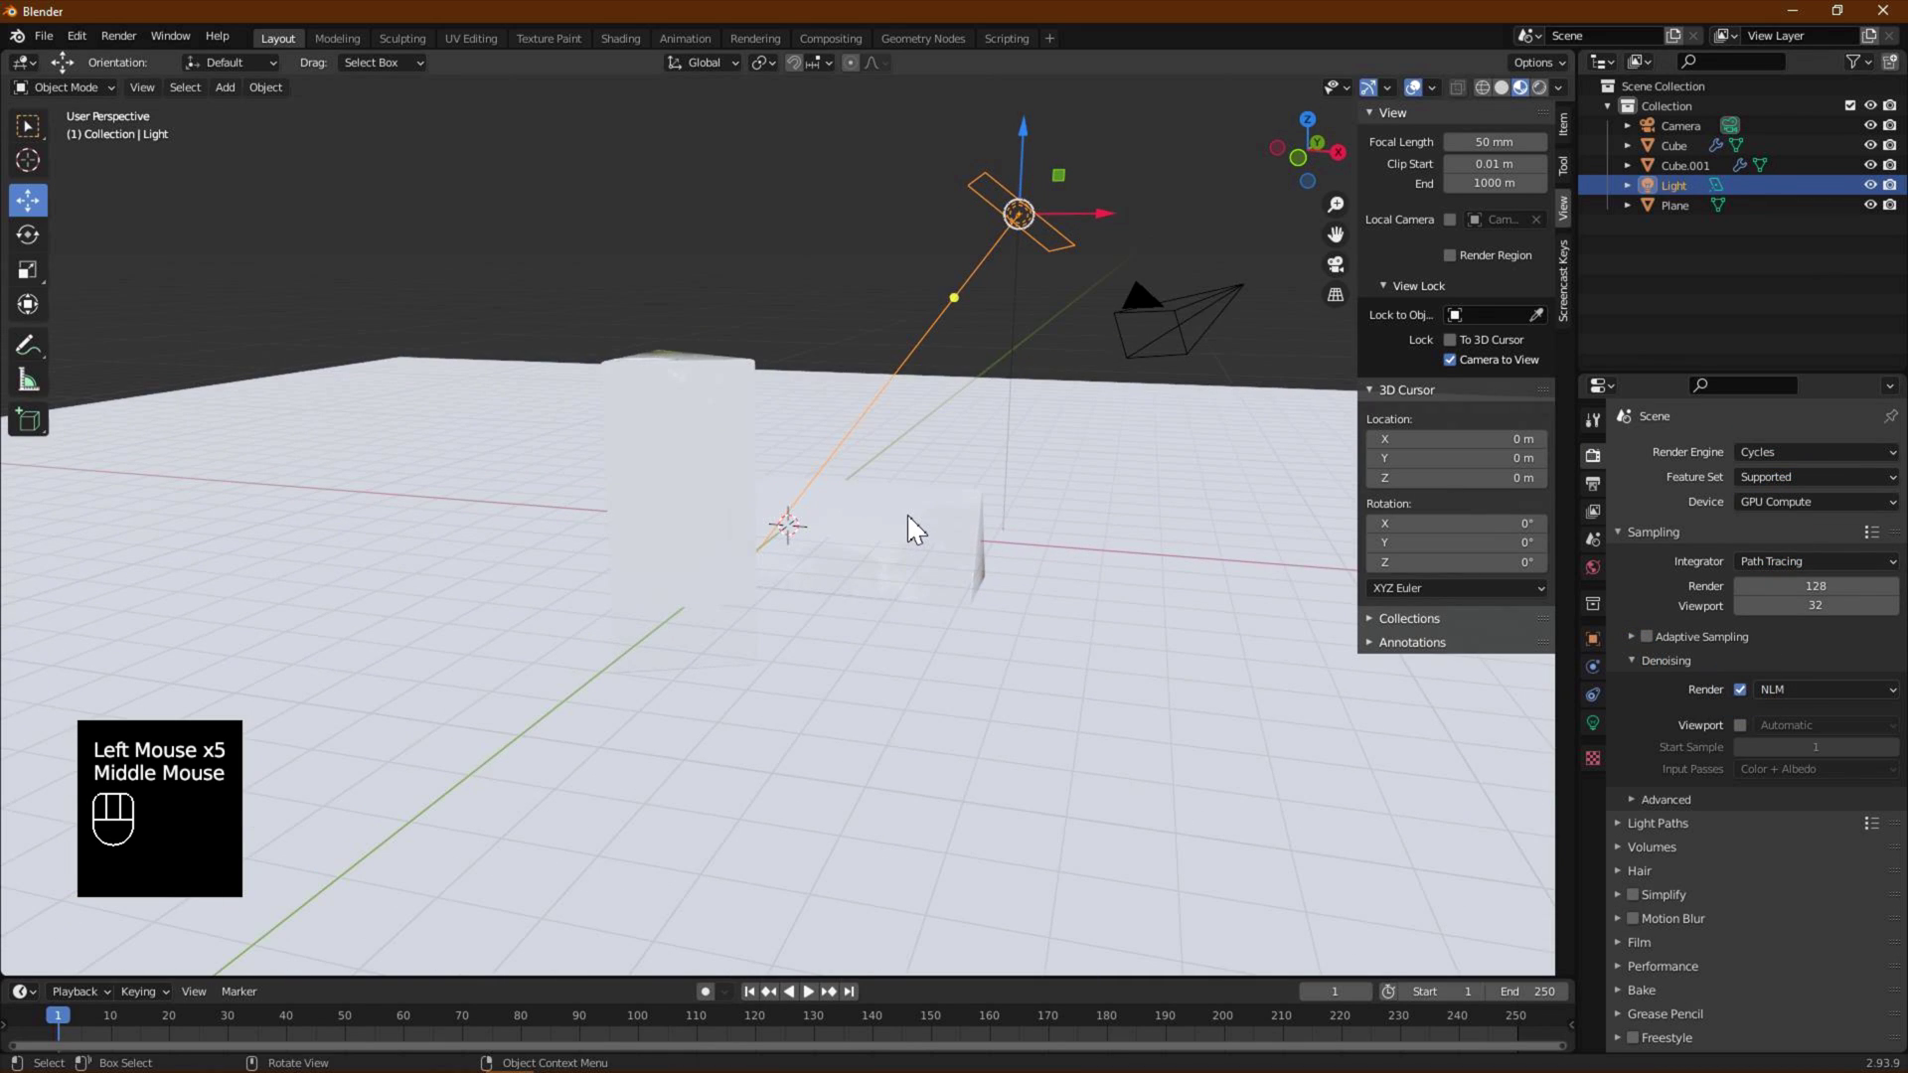
{"action": "left_click", "coordinate": [1539, 85]}
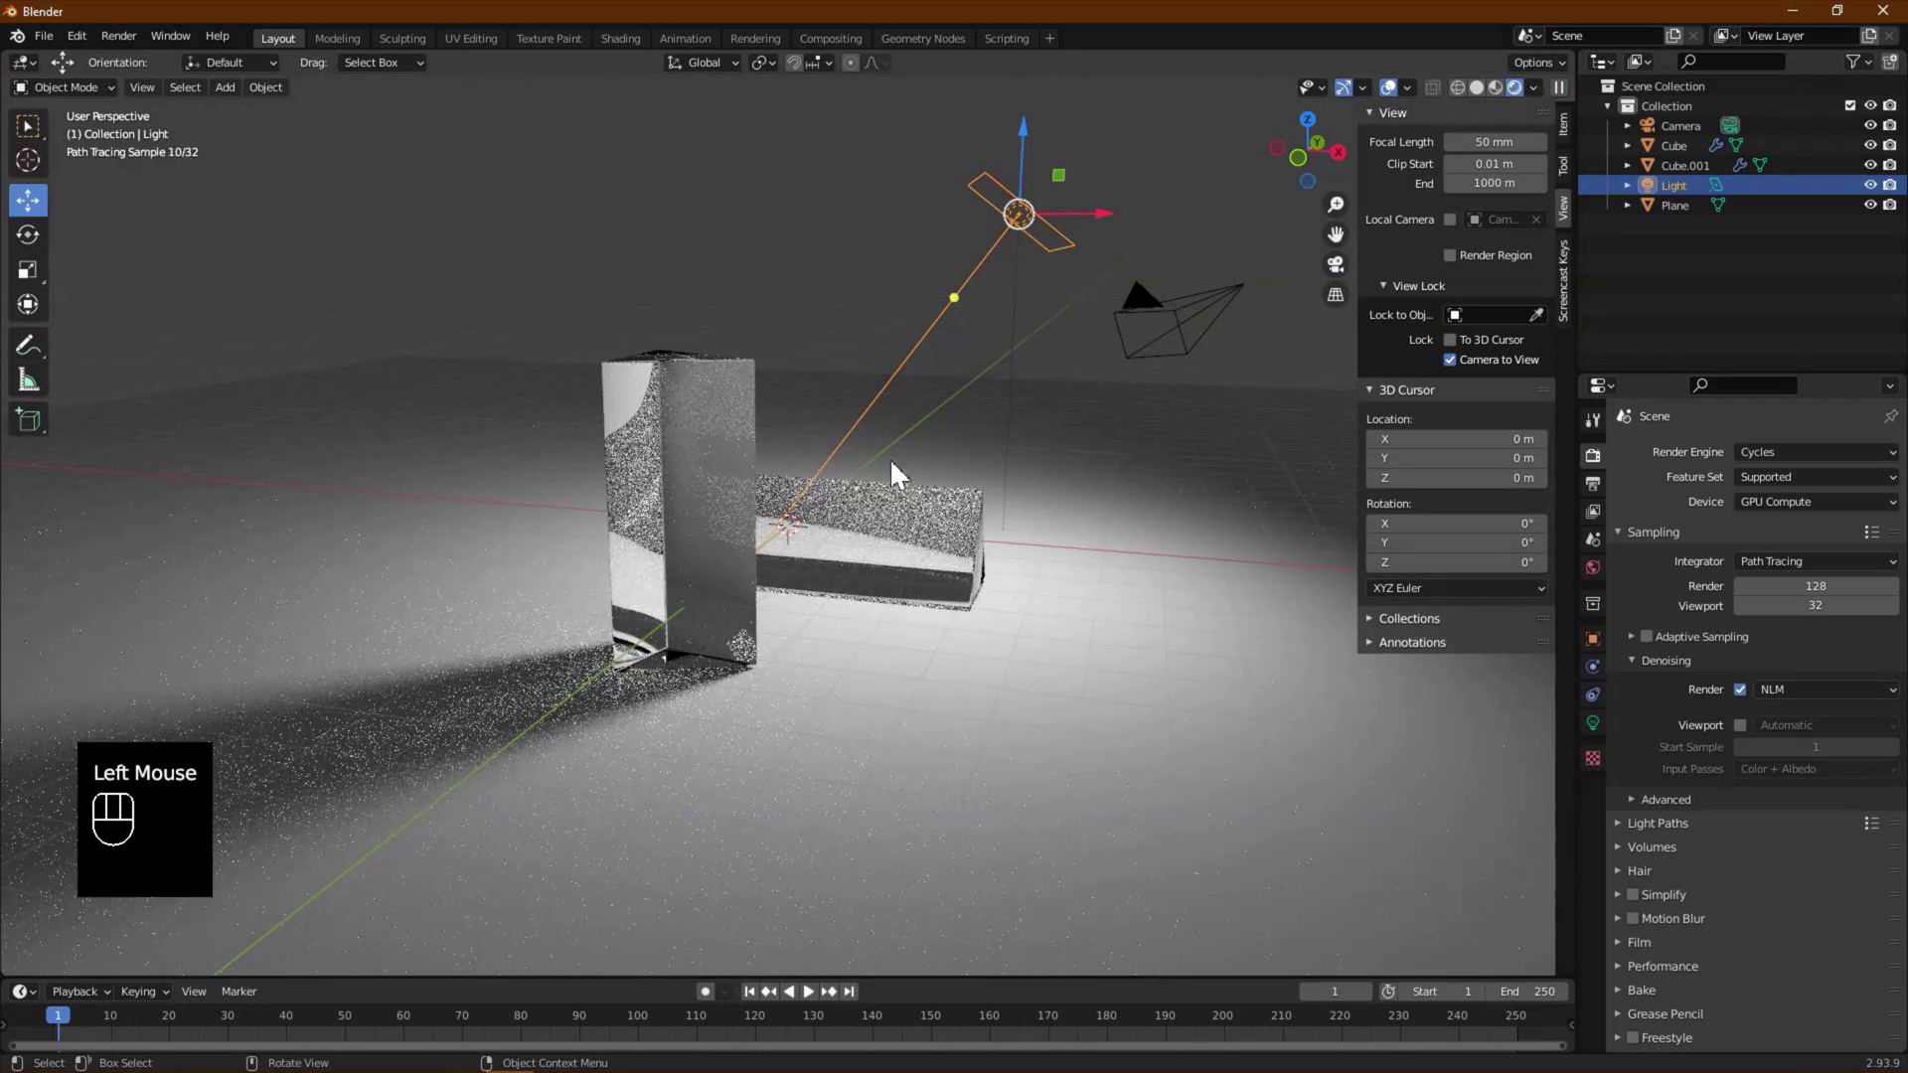
- Look through the camera and move the upright prism toward the lying one
{"action": "key", "text": "KP_0"}
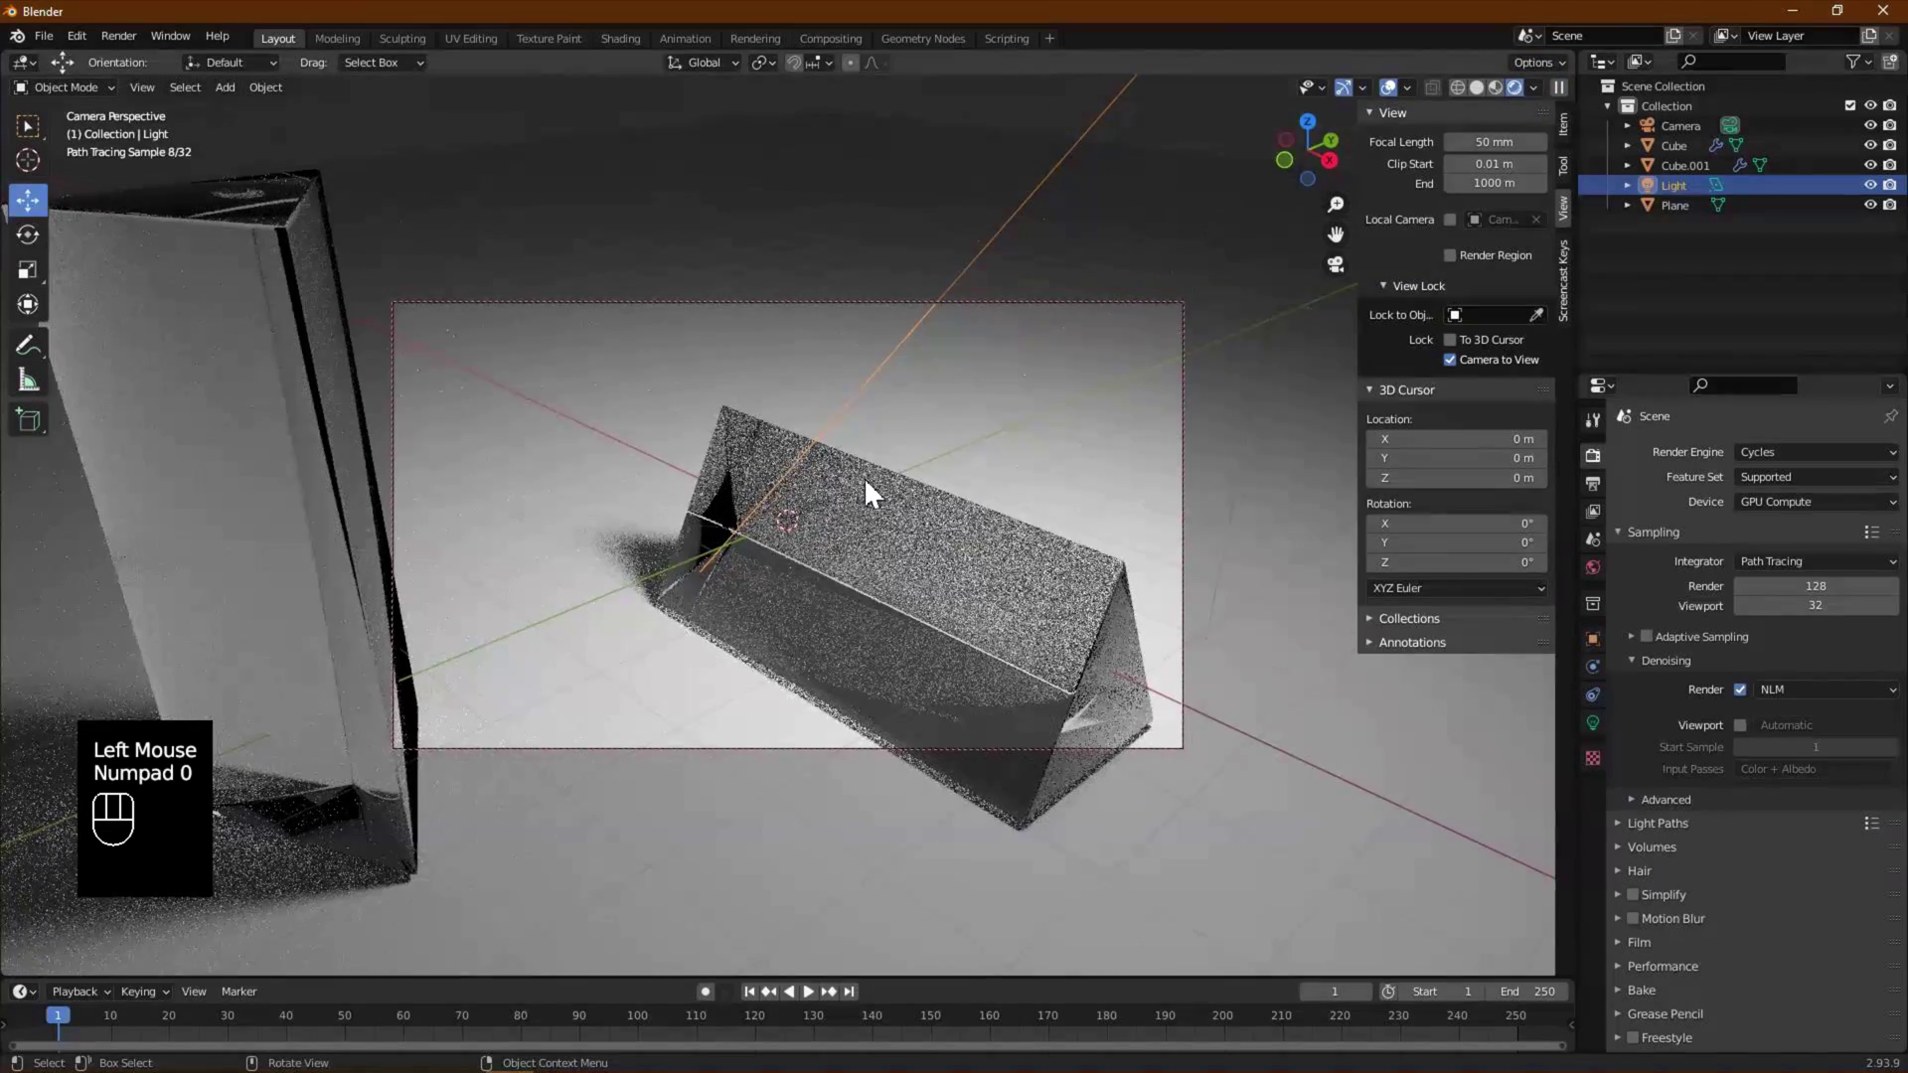
{"action": "scroll", "coordinate": [863, 477], "scroll_direction": "down", "scroll_amount": 2}
{"action": "mouse_move", "coordinate": [862, 477]}
{"action": "middle_mouse_down"}
{"action": "mouse_move", "coordinate": [789, 497]}
{"action": "mouse_move", "coordinate": [837, 487]}
{"action": "middle_mouse_up"}
{"action": "scroll", "coordinate": [837, 487], "scroll_direction": "up", "scroll_amount": 3}
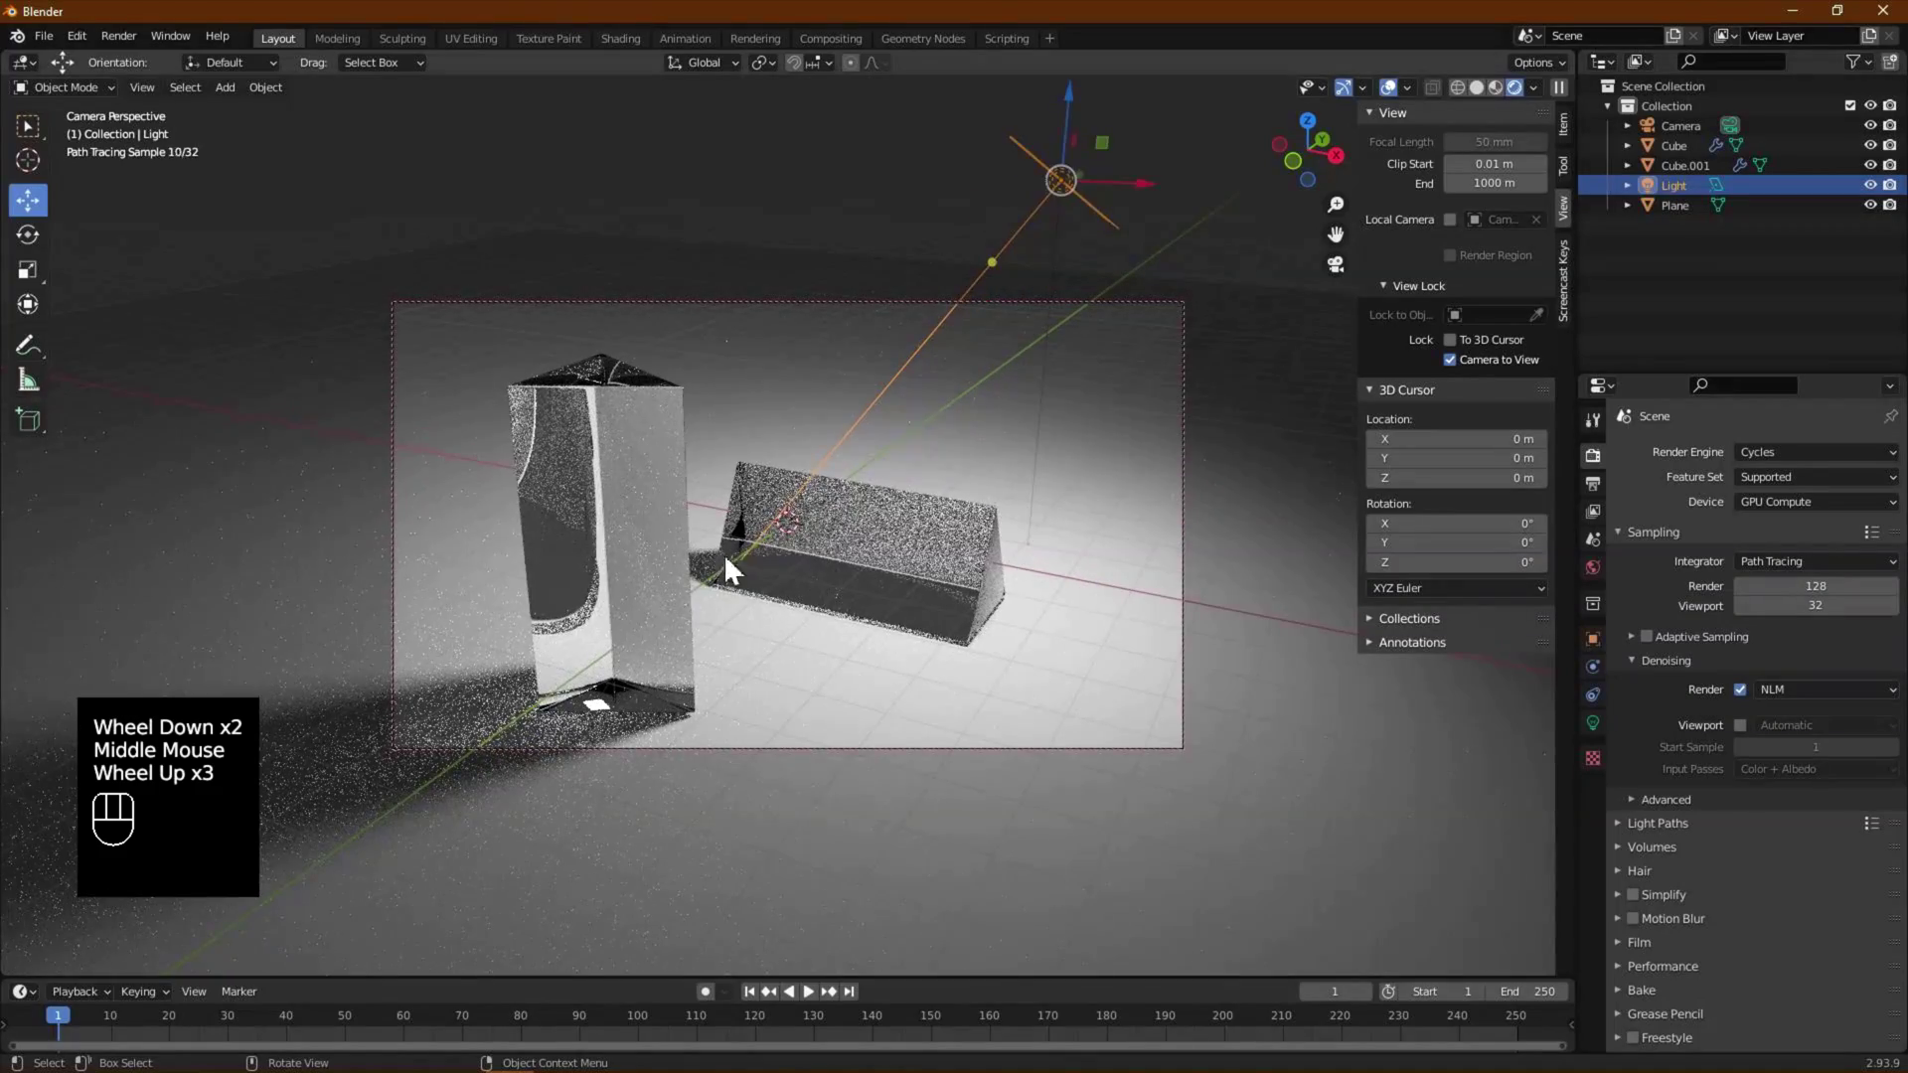
{"action": "left_click", "coordinate": [643, 580]}
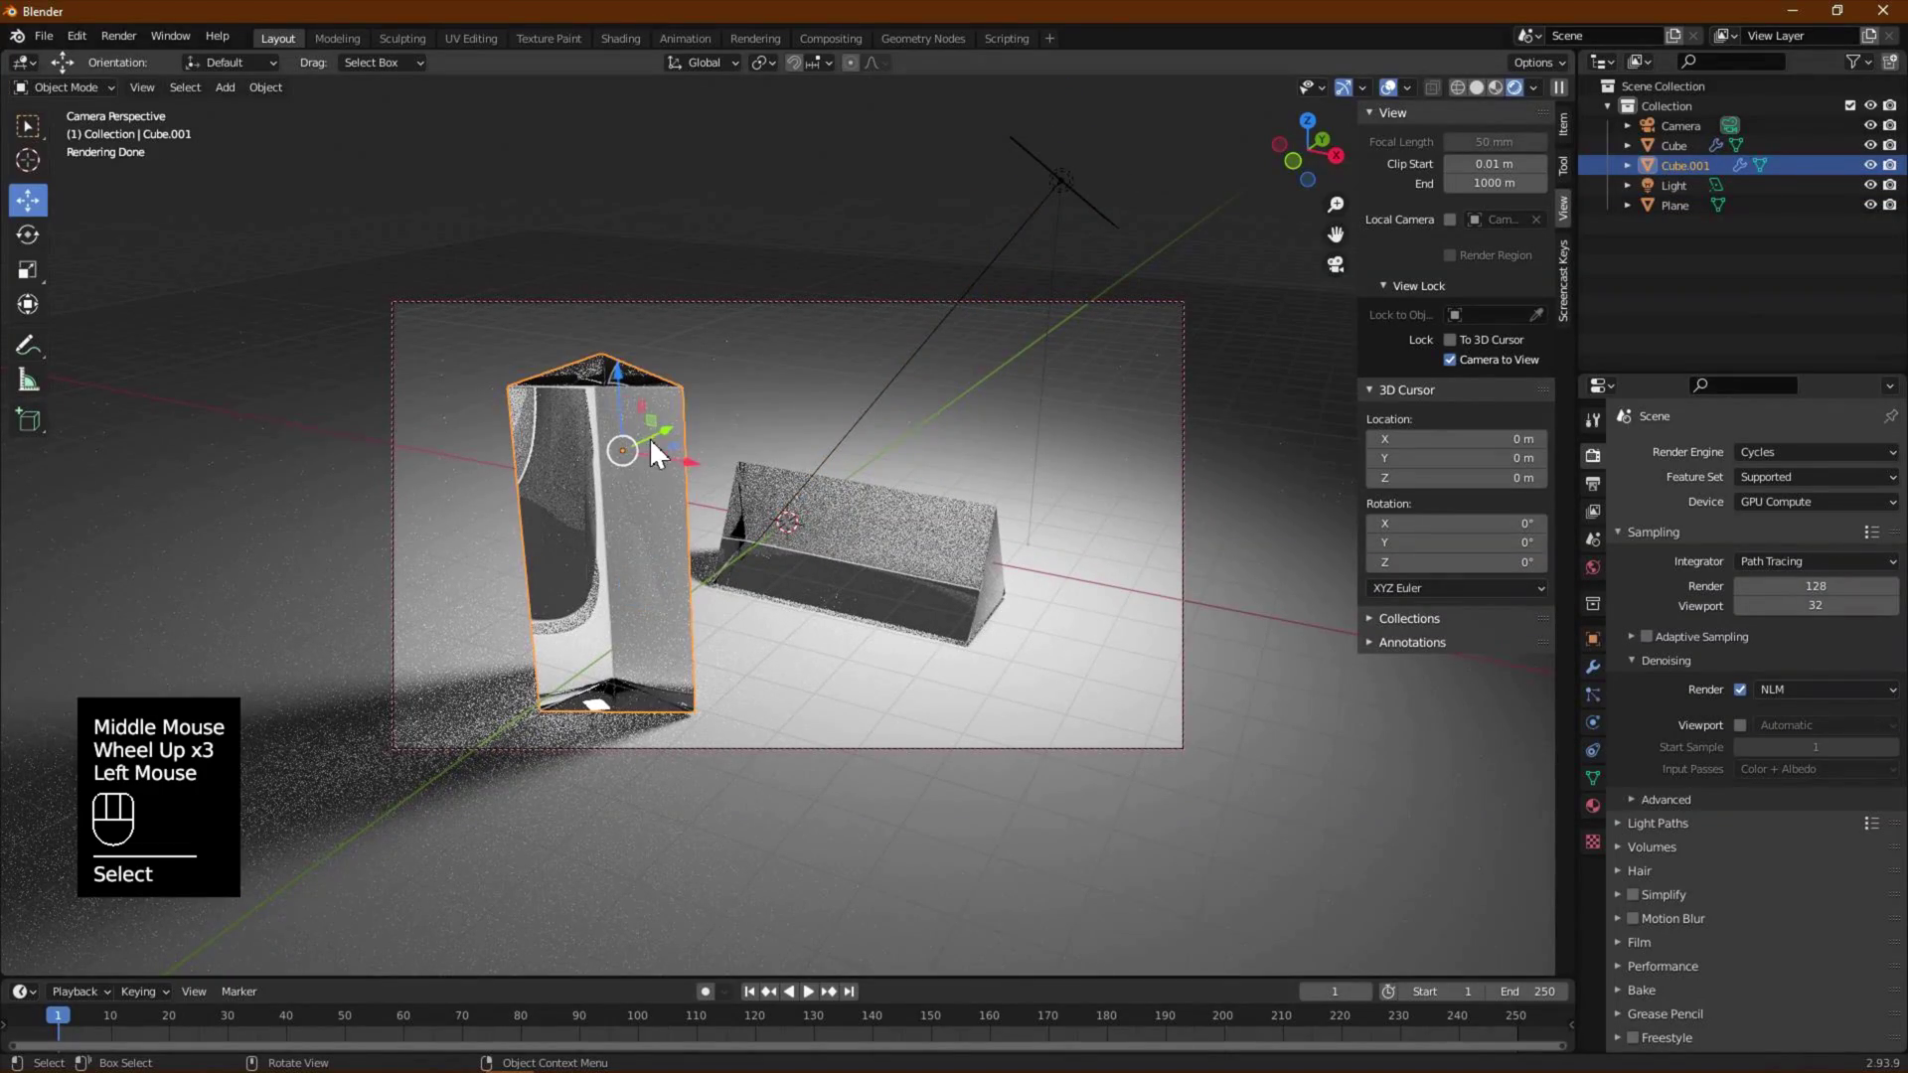
{"action": "left_click_drag", "start_coordinate": [653, 453], "coordinate": [732, 429]}
- Shift the upright prism further, 0.345 m in total, and recentre both prisms in frame
{"action": "middle_click_drag", "start_coordinate": [801, 560], "coordinate": [781, 558]}
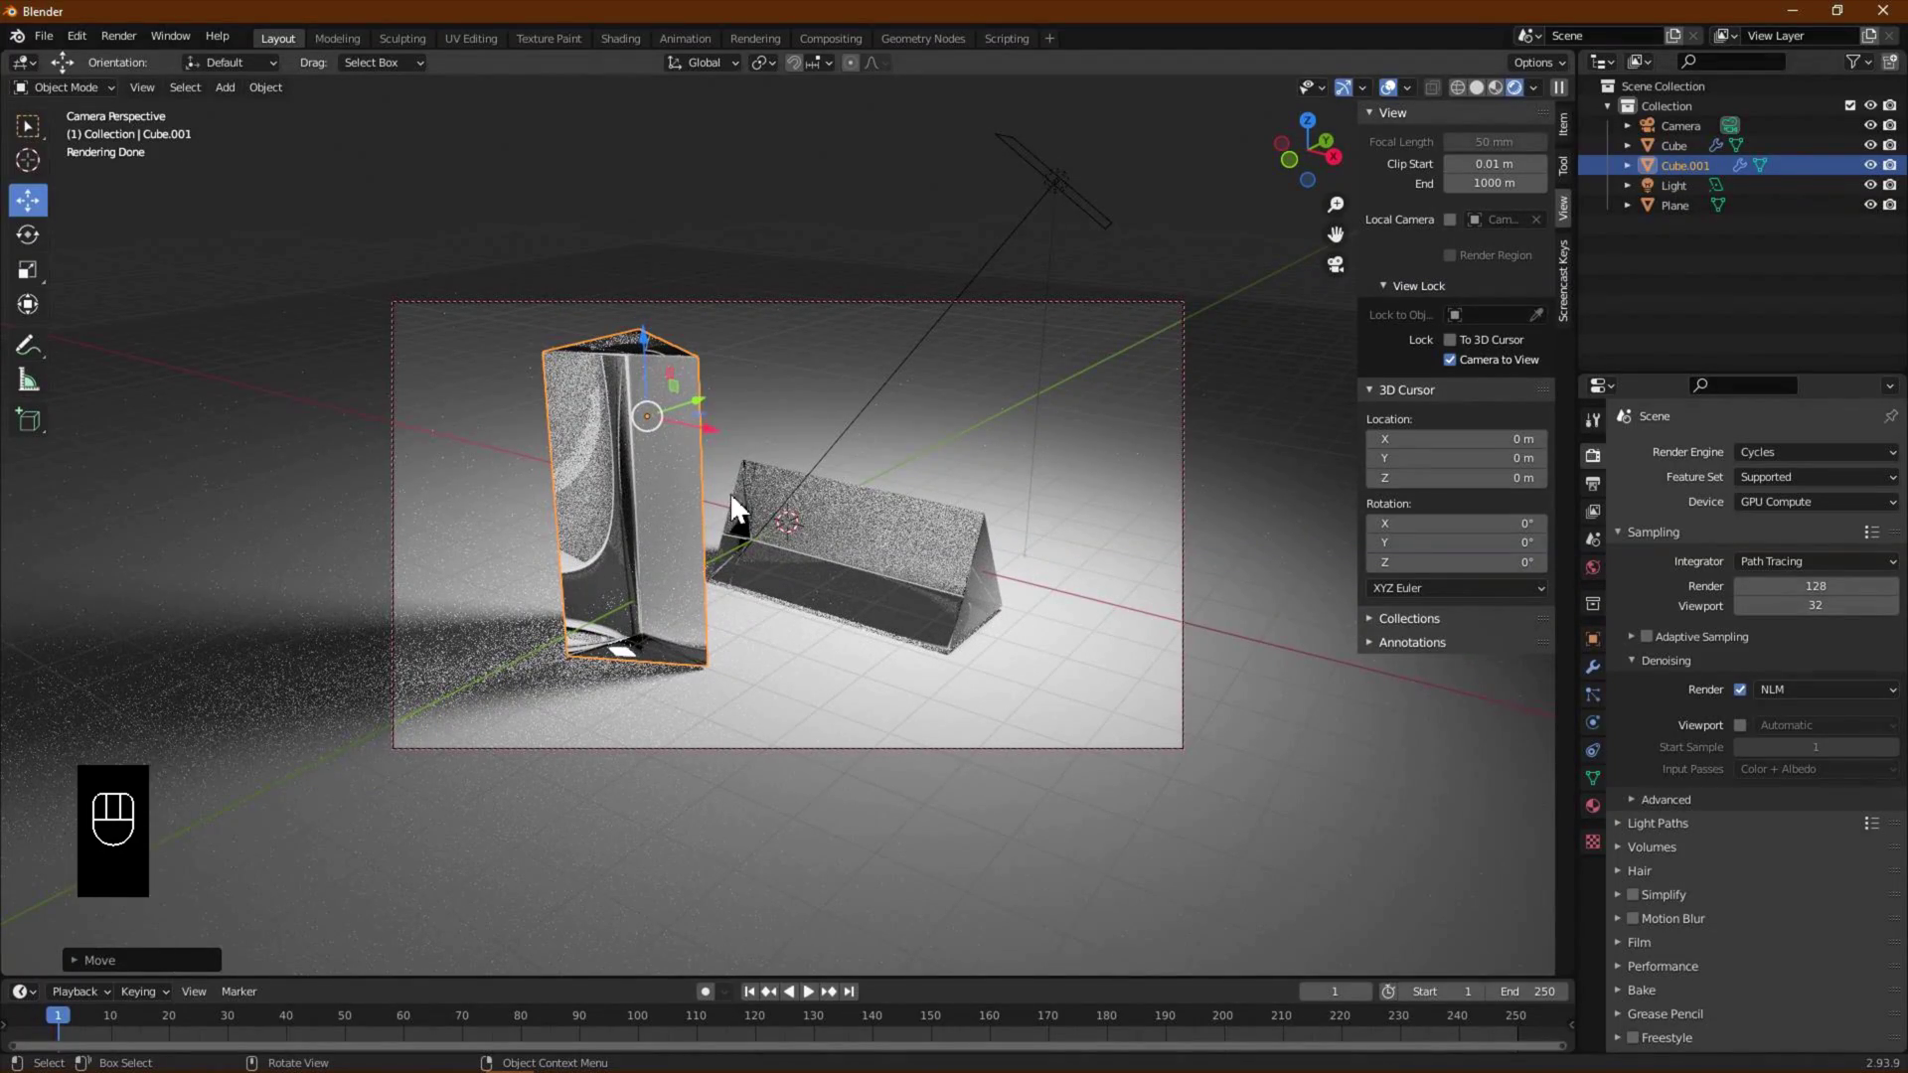
{"action": "left_click_drag", "start_coordinate": [702, 397], "coordinate": [749, 408]}
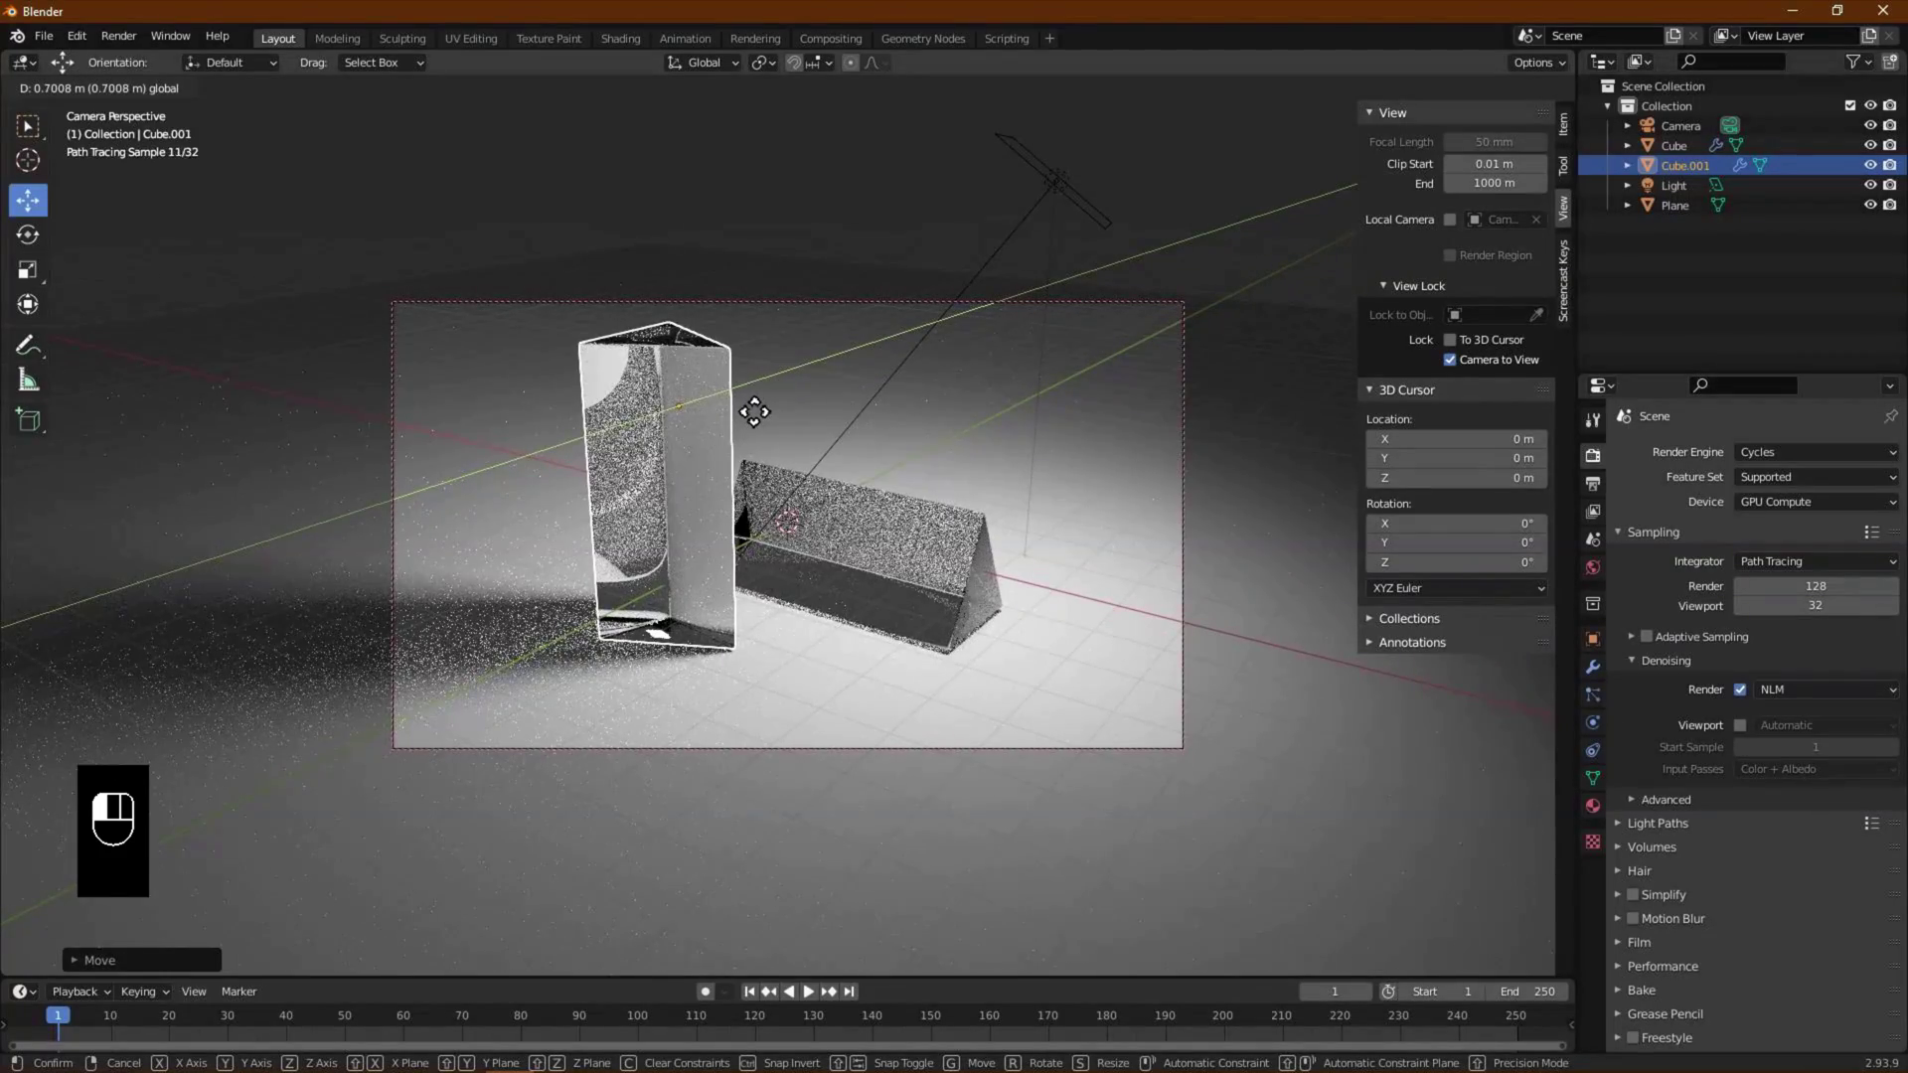
{"action": "mouse_move", "coordinate": [797, 467]}
{"action": "middle_mouse_down", "text": "shift"}
{"action": "mouse_move", "coordinate": [771, 517]}
{"action": "mouse_move", "coordinate": [850, 557]}
{"action": "mouse_move", "coordinate": [737, 575]}
{"action": "mouse_move", "coordinate": [765, 604]}
{"action": "mouse_move", "coordinate": [693, 562]}
{"action": "middle_mouse_up", "text": "shift"}
{"action": "scroll", "coordinate": [737, 575], "scroll_direction": "up", "scroll_amount": 1}
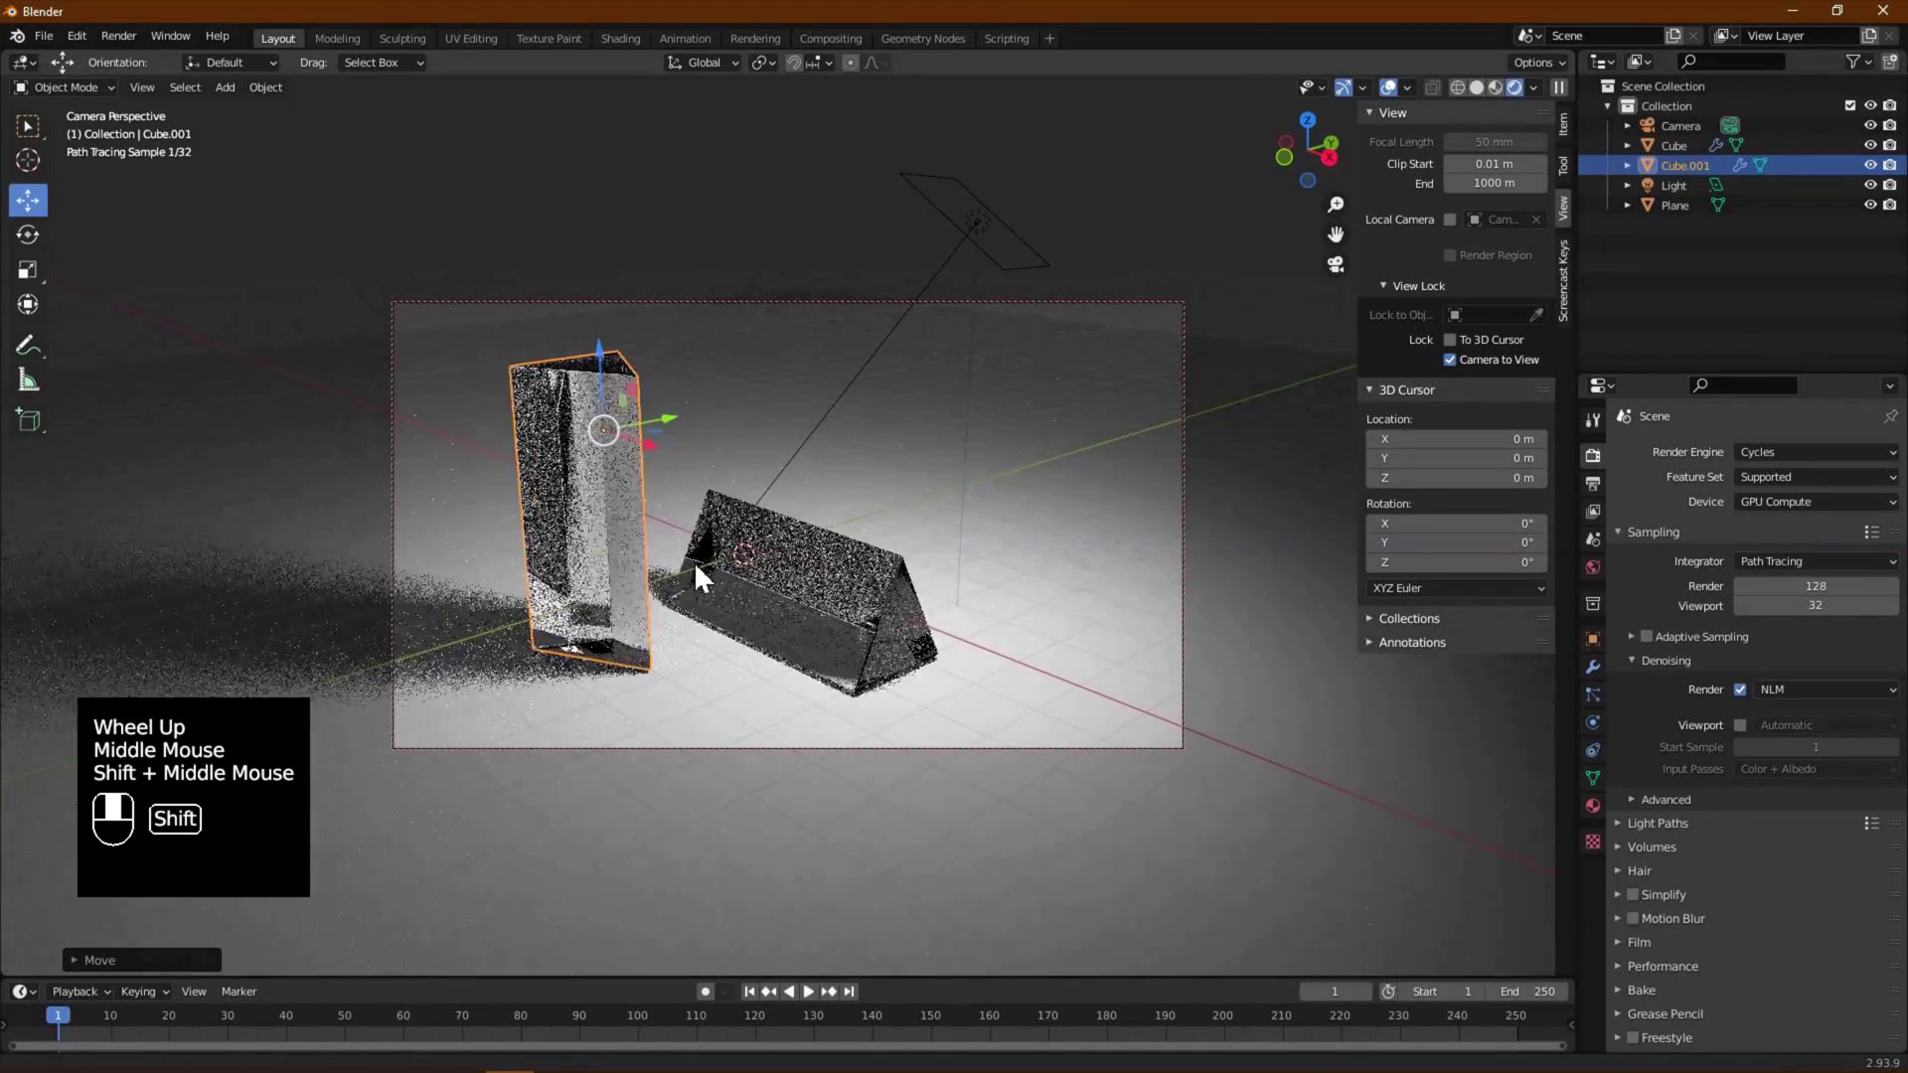
{"action": "left_click_drag", "start_coordinate": [672, 414], "coordinate": [711, 430]}
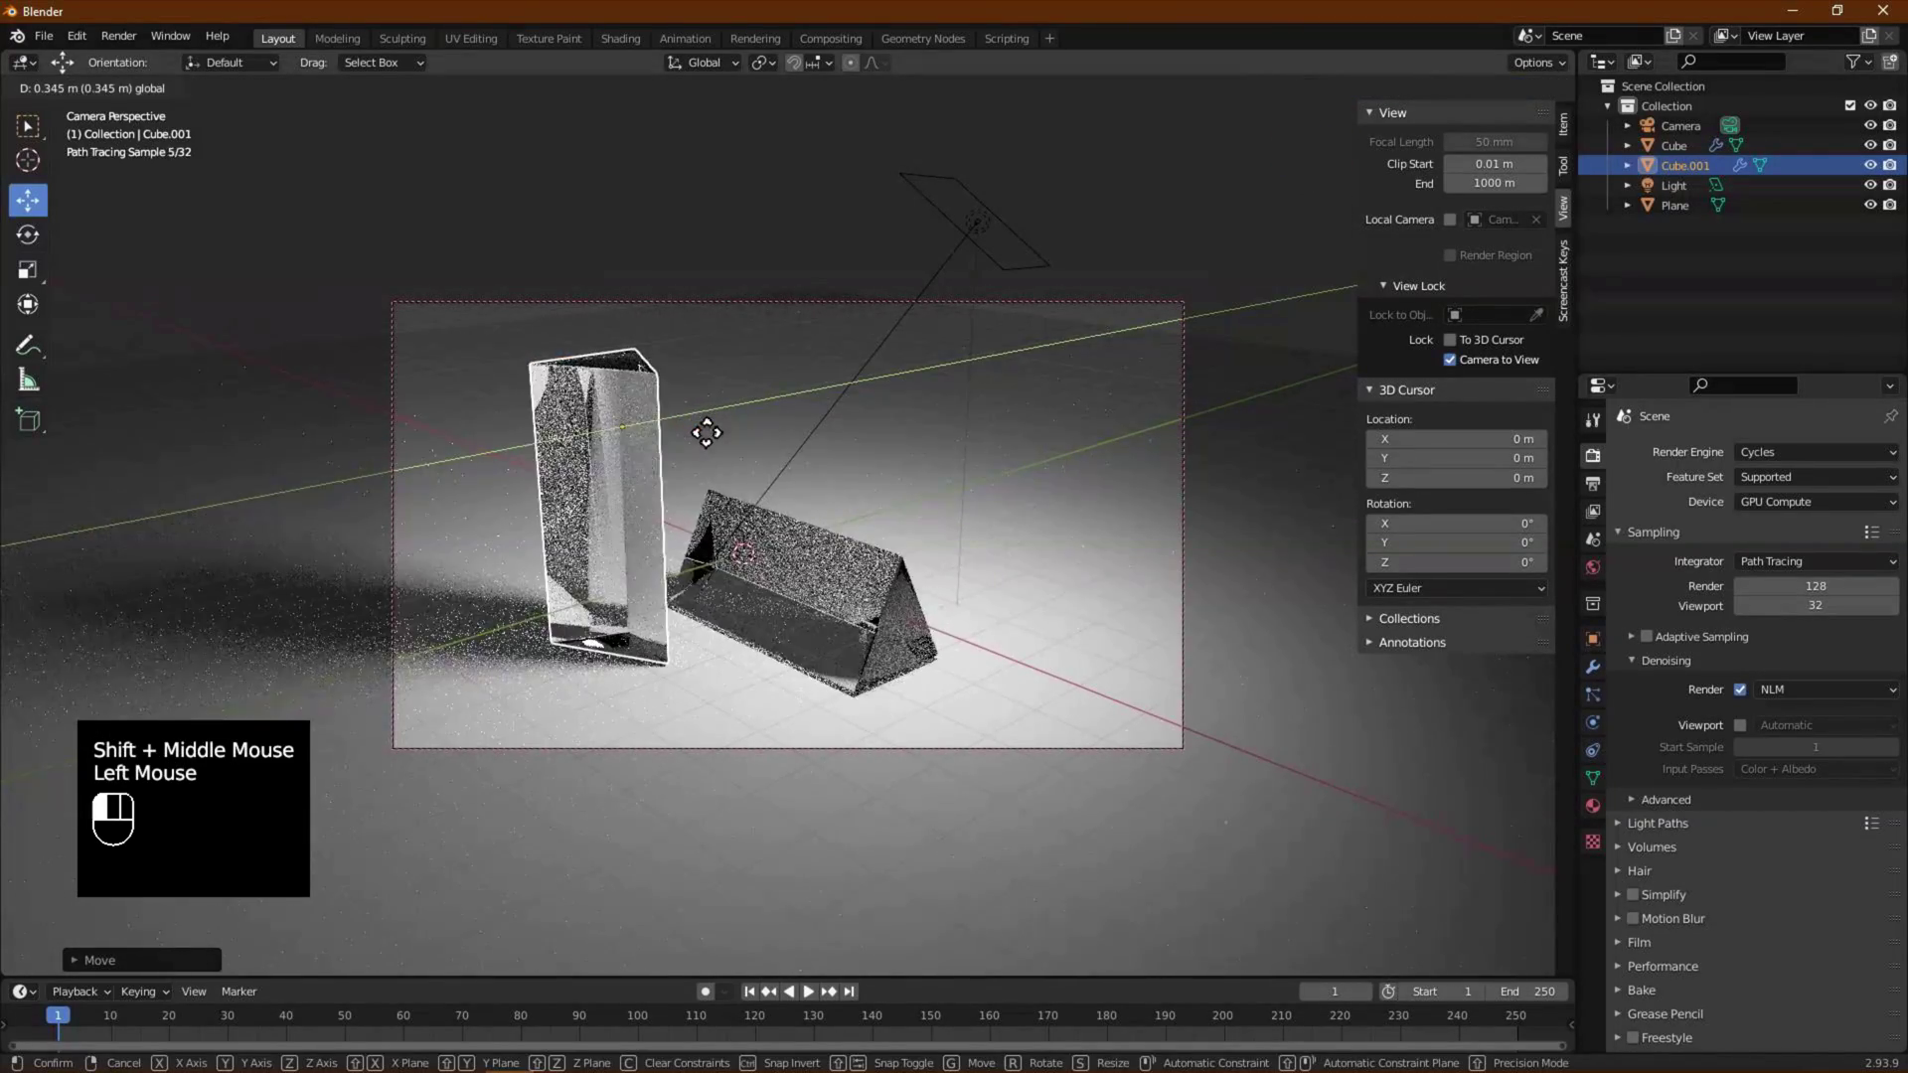
{"action": "middle_click_drag", "start_coordinate": [747, 544], "coordinate": [729, 588], "text": "shift"}
- Render the camera view of both glass prisms in Cycles and zoom the render window to fit the finished image
{"action": "left_click", "coordinate": [118, 36]}
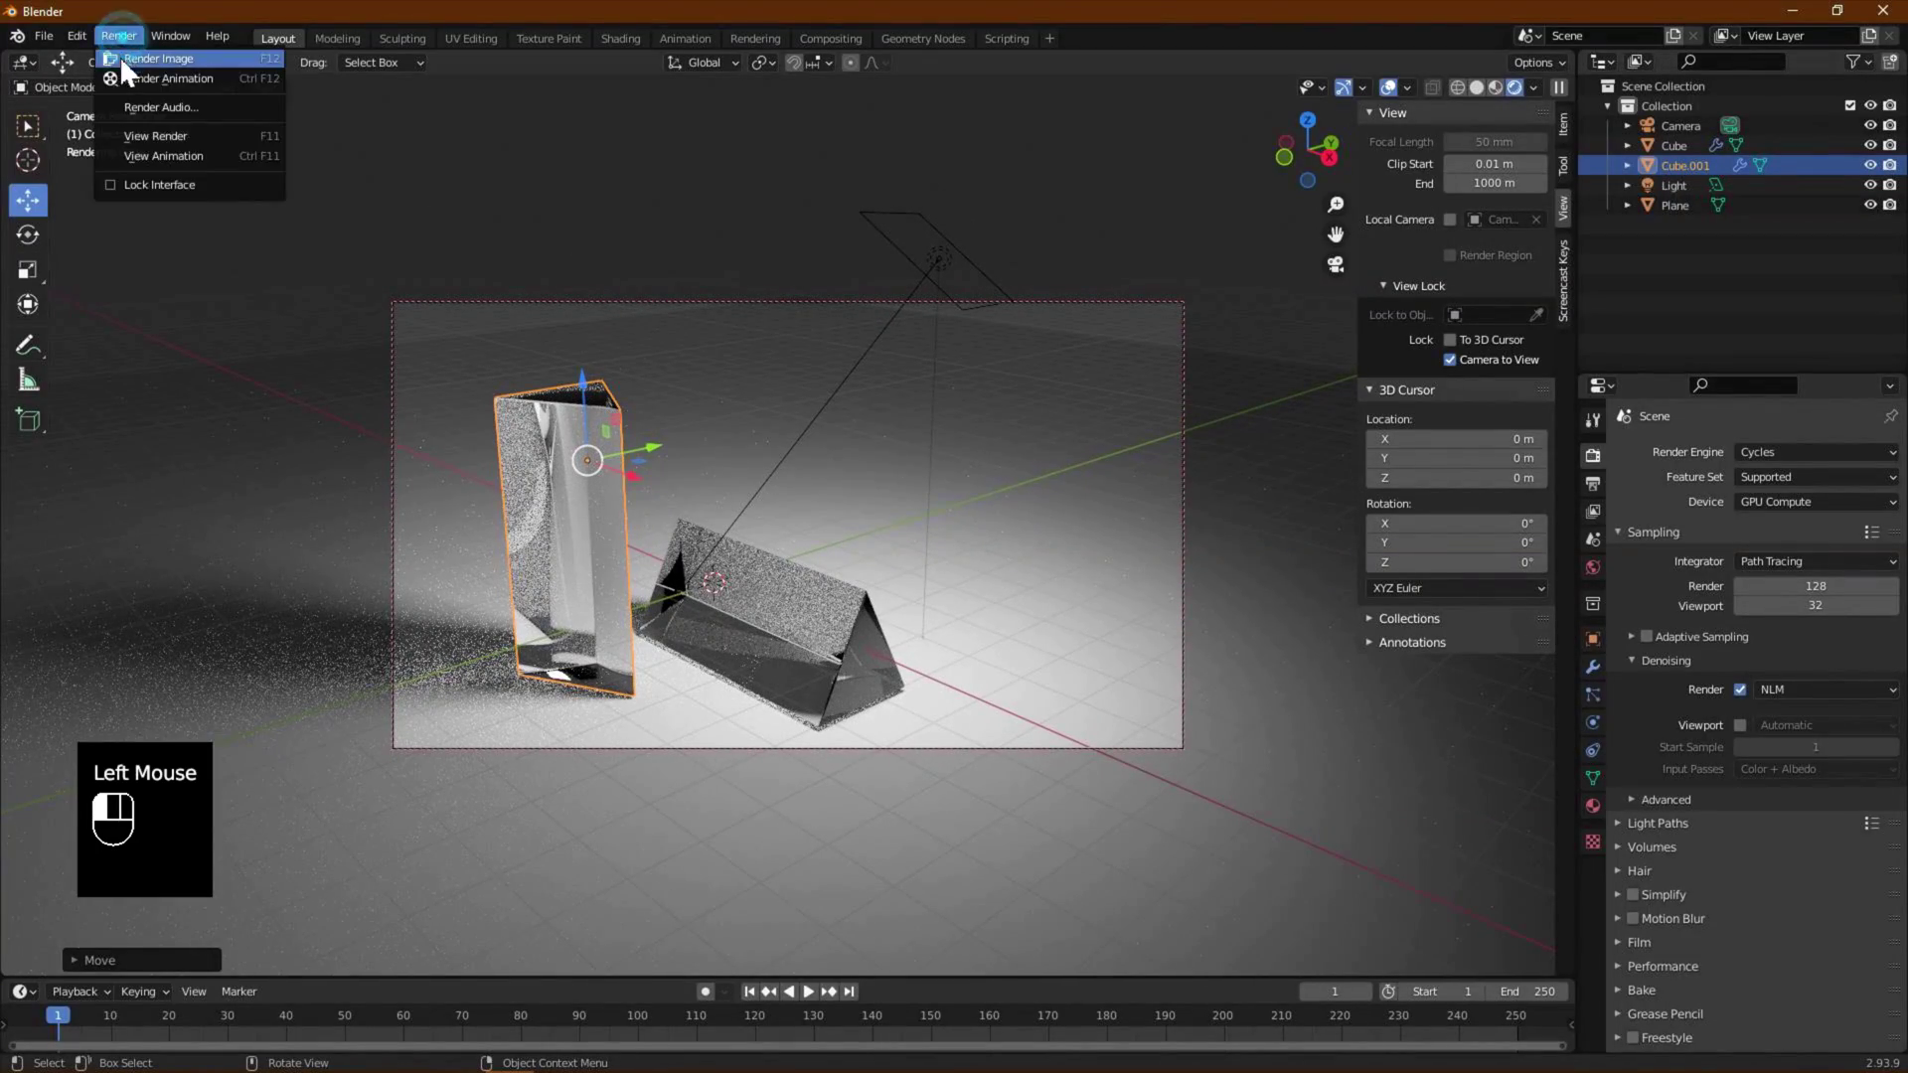
{"action": "left_click", "coordinate": [122, 57]}
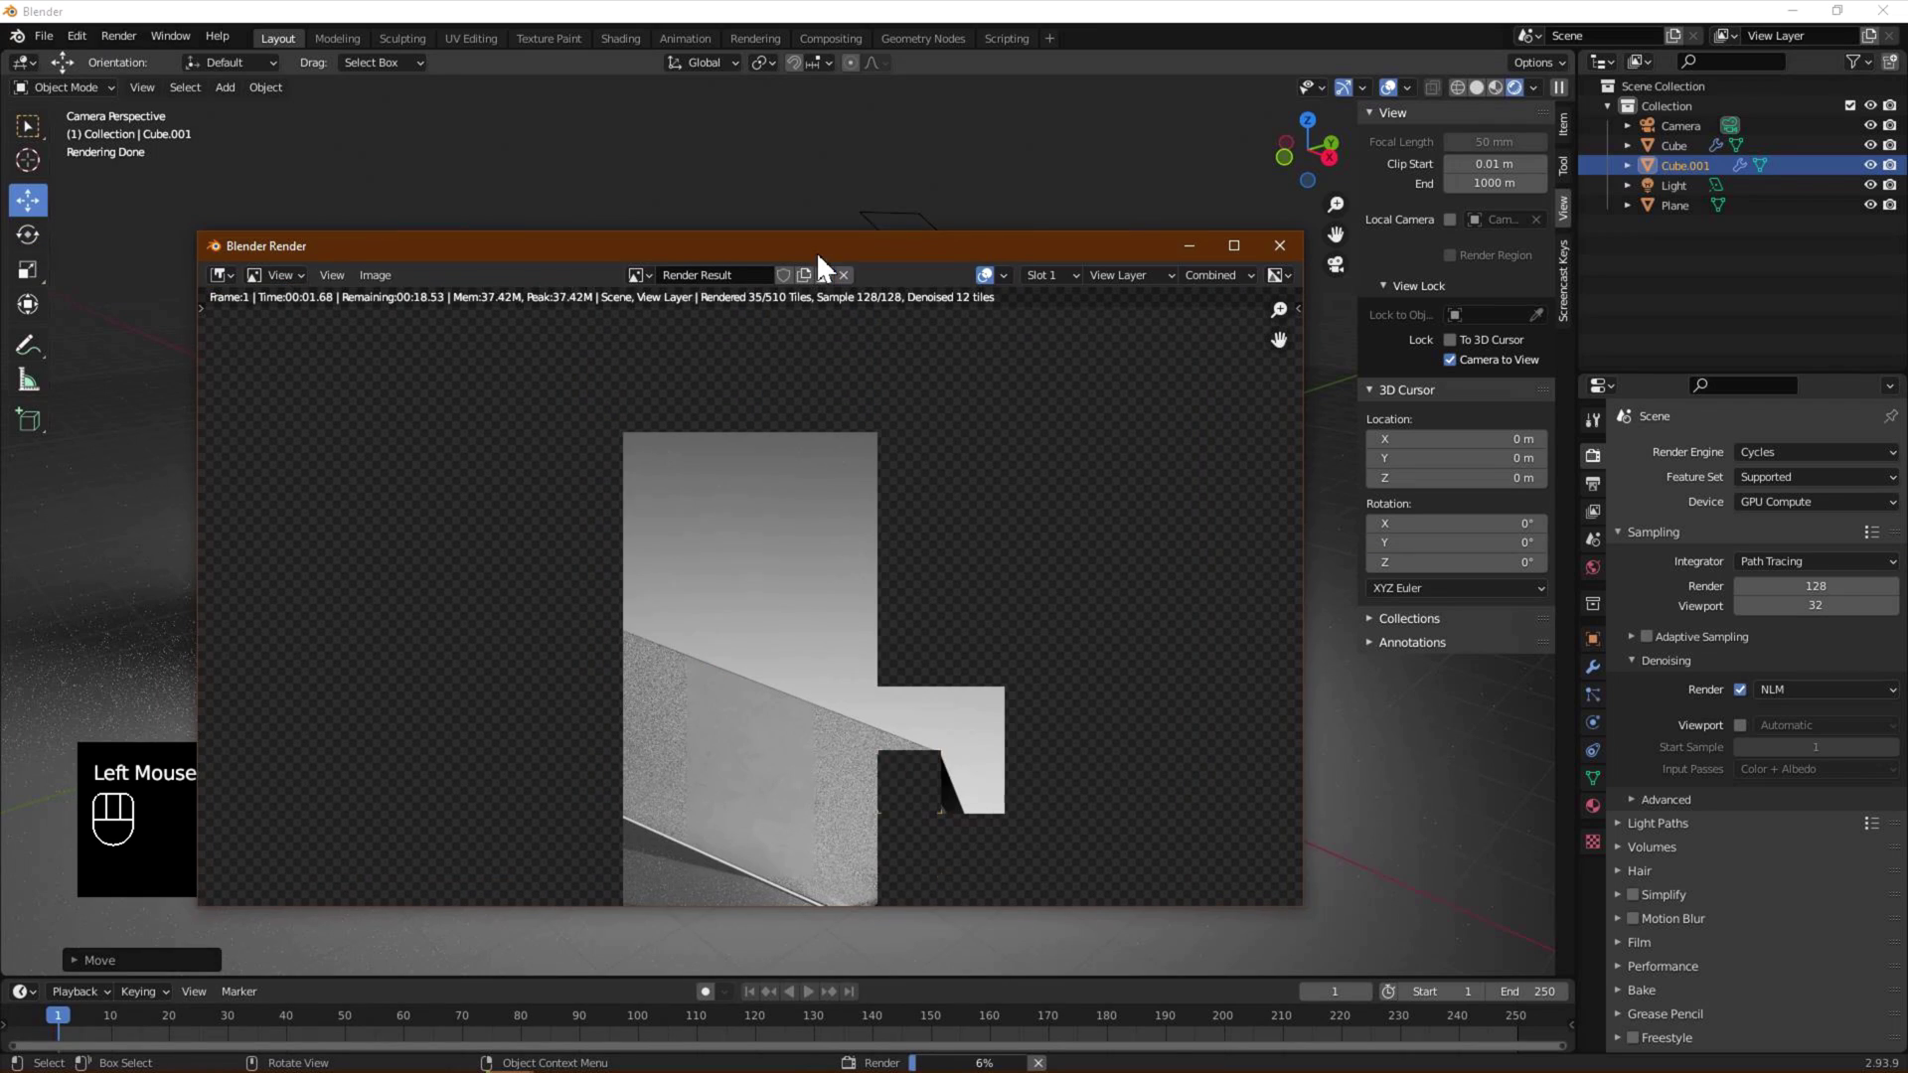
{"action": "scroll", "coordinate": [909, 610], "scroll_direction": "down", "scroll_amount": 4}
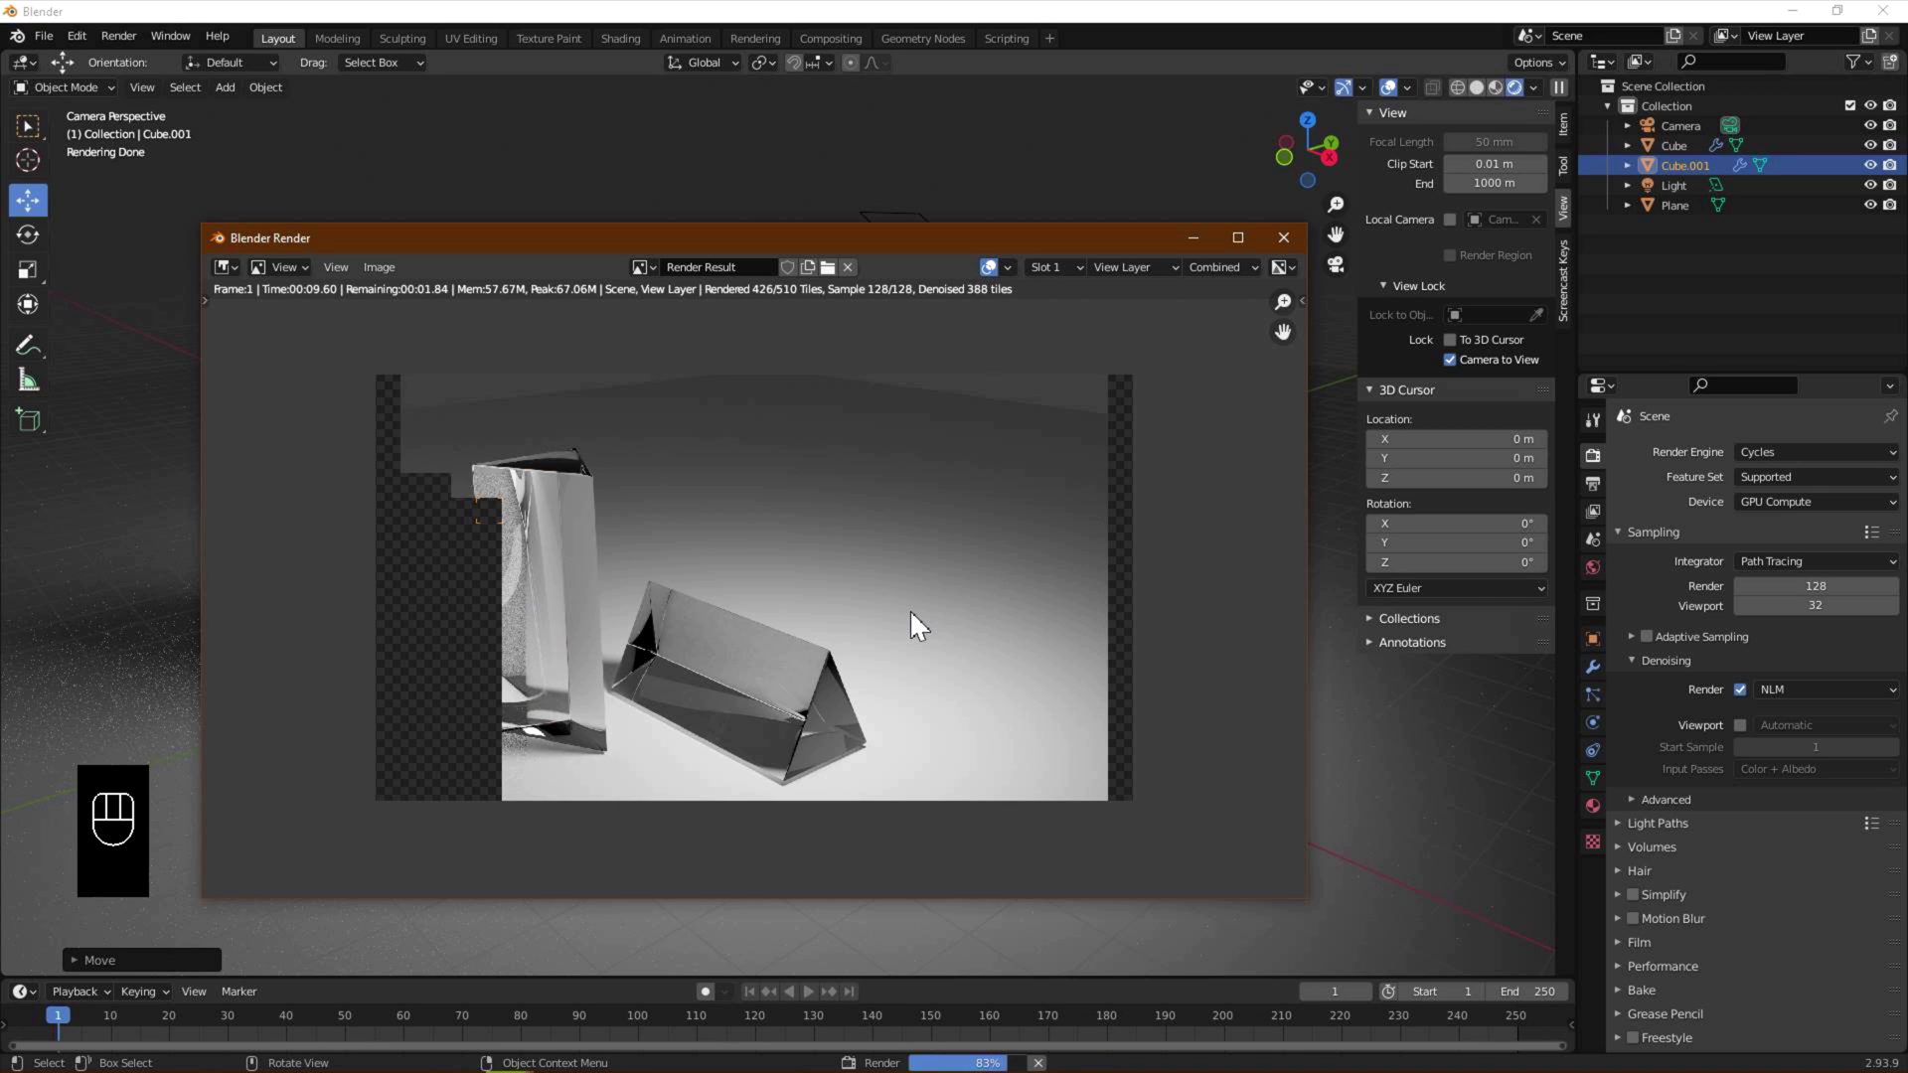
{"action": "scroll", "coordinate": [910, 611], "scroll_direction": "up", "scroll_amount": 1}
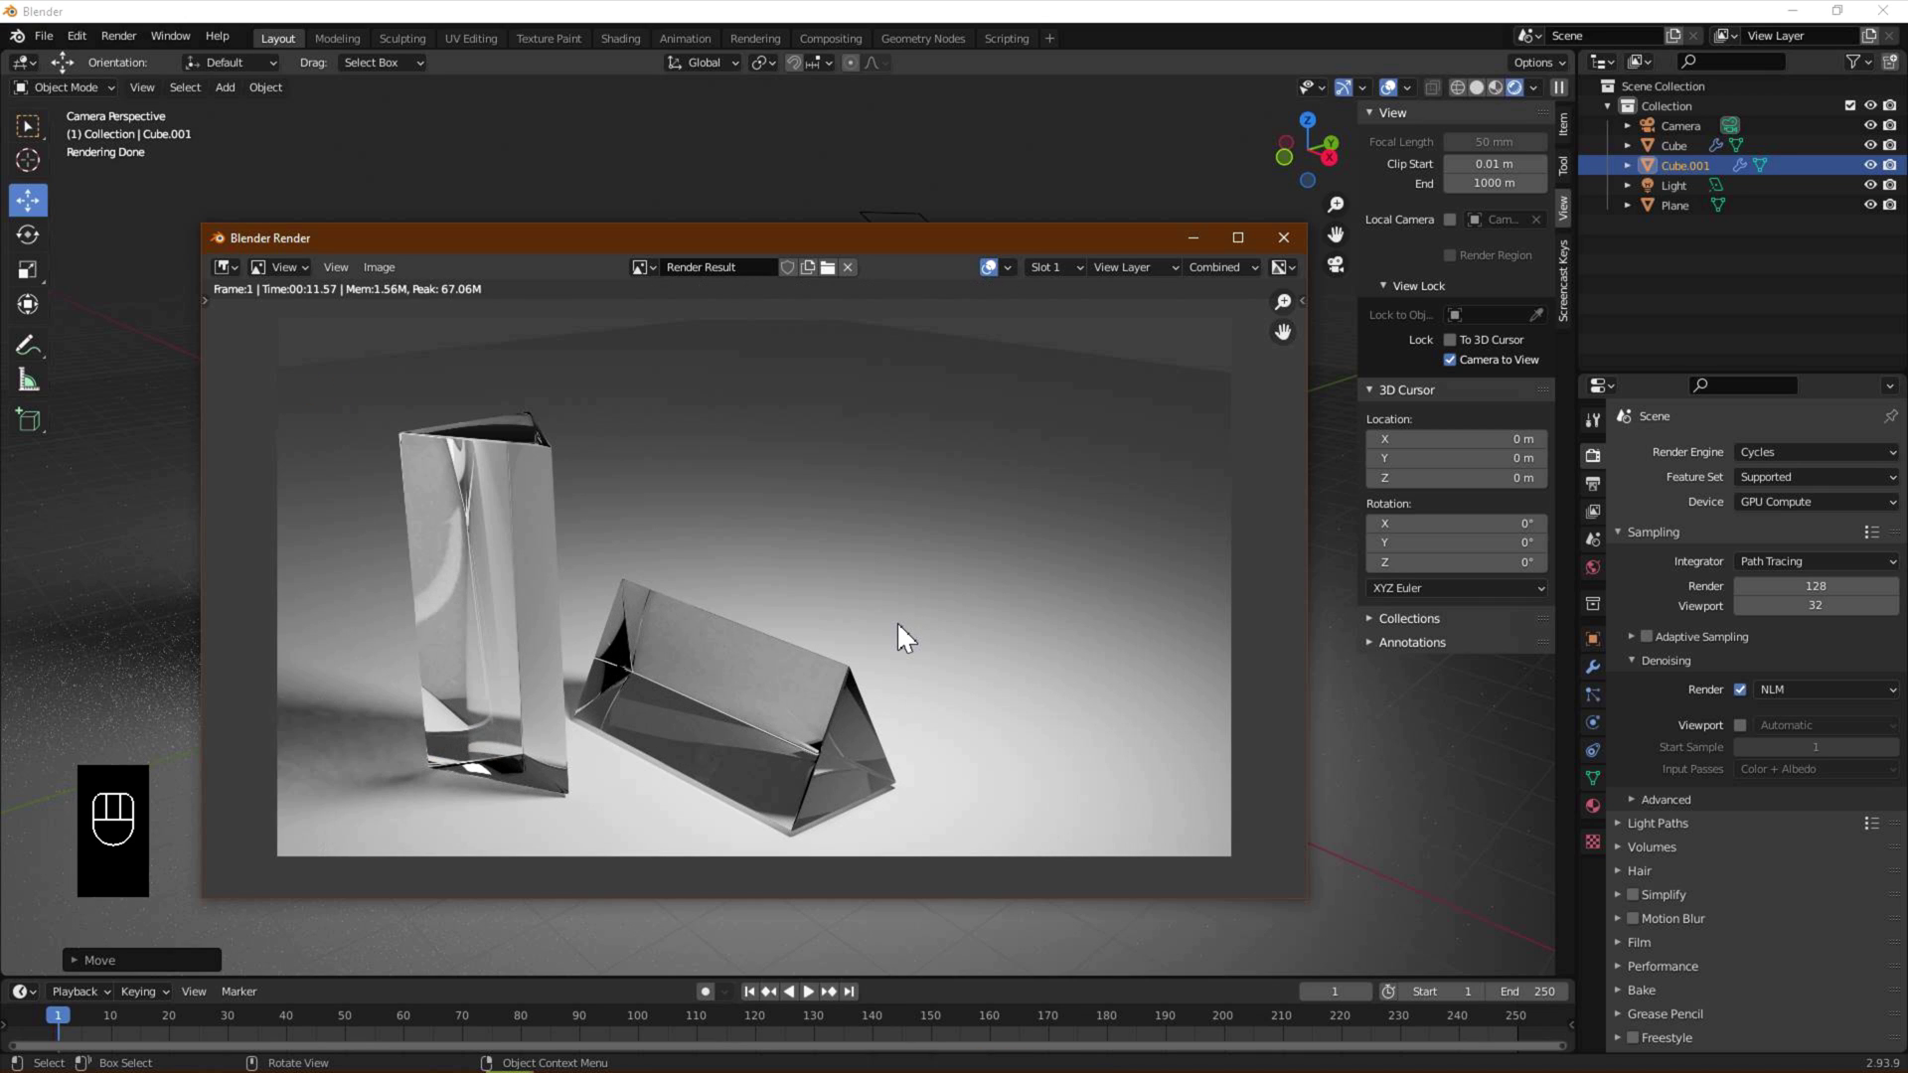
- Orbit and pan the camera to frame both prisms from a new diagonal angle, then start a fresh Cycles render
{"action": "left_click", "coordinate": [1281, 237]}
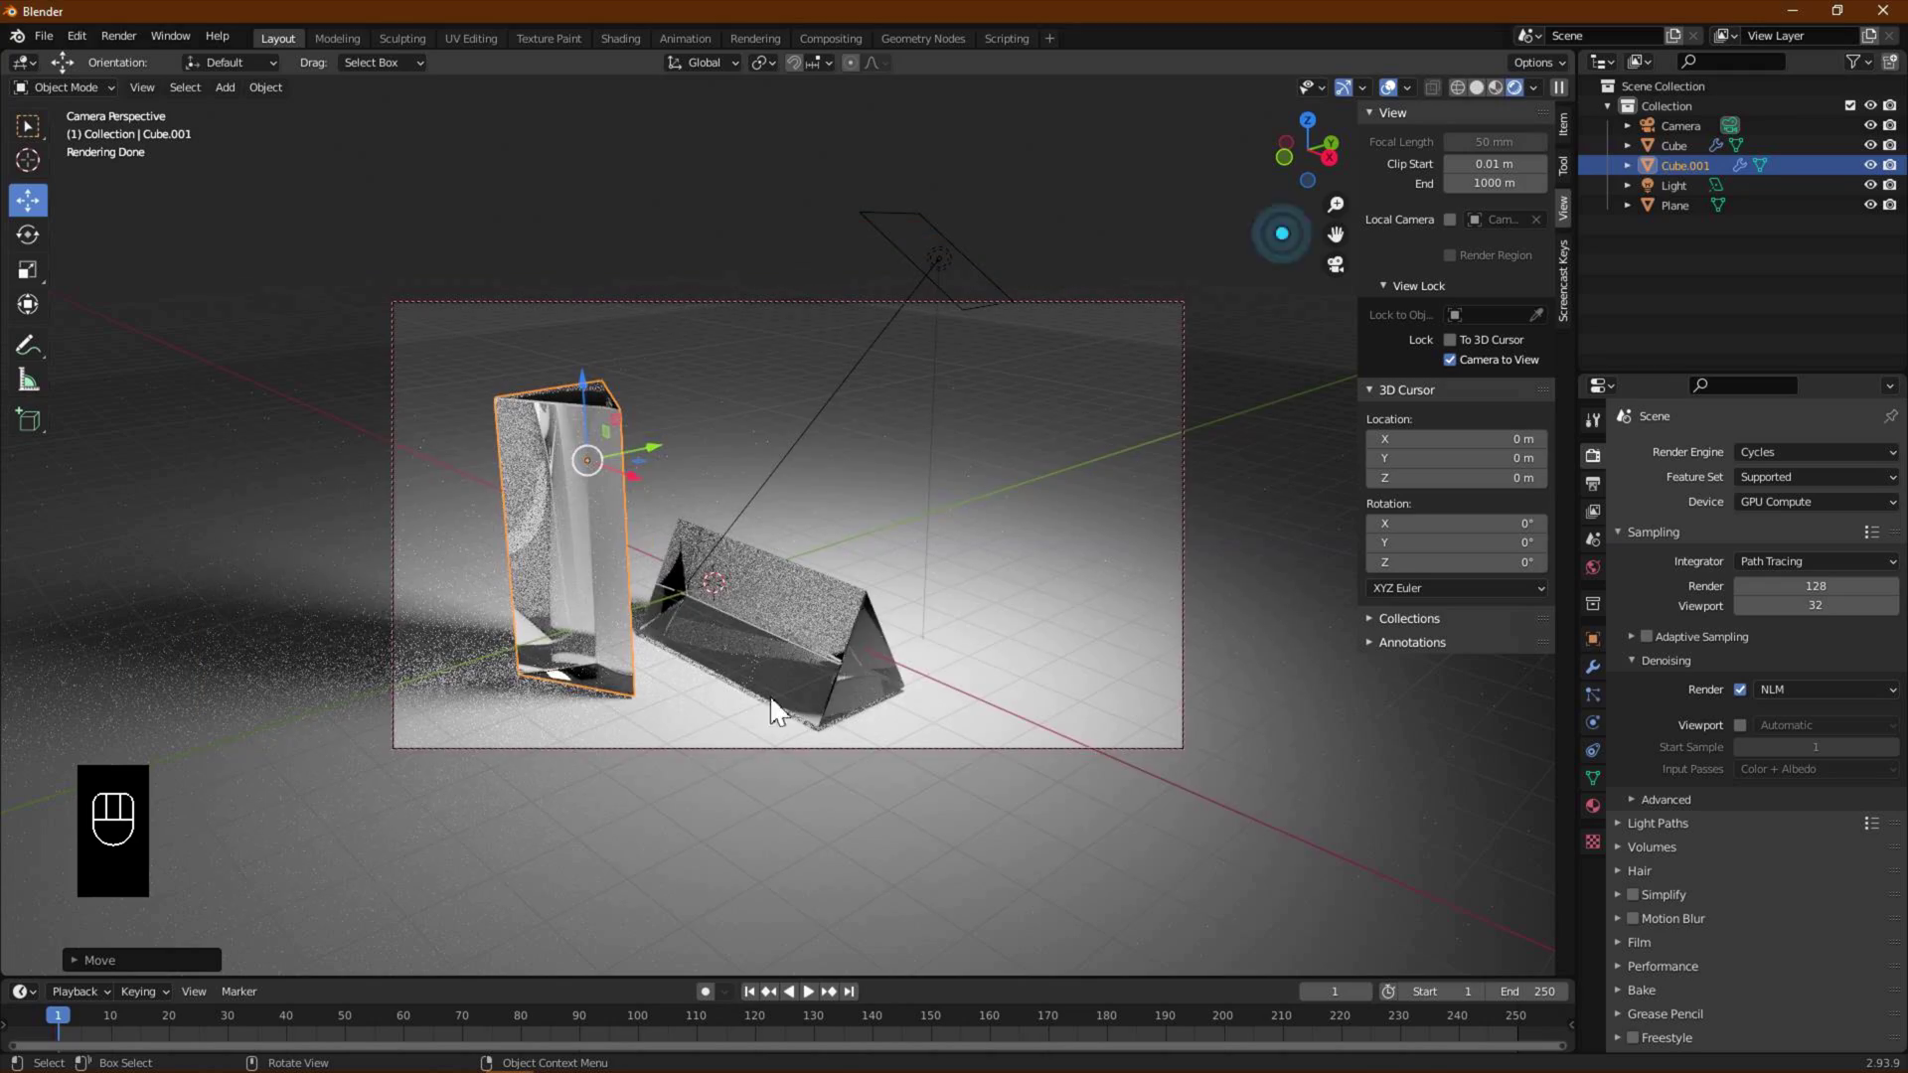
{"action": "middle_click_drag", "start_coordinate": [771, 701], "coordinate": [867, 677]}
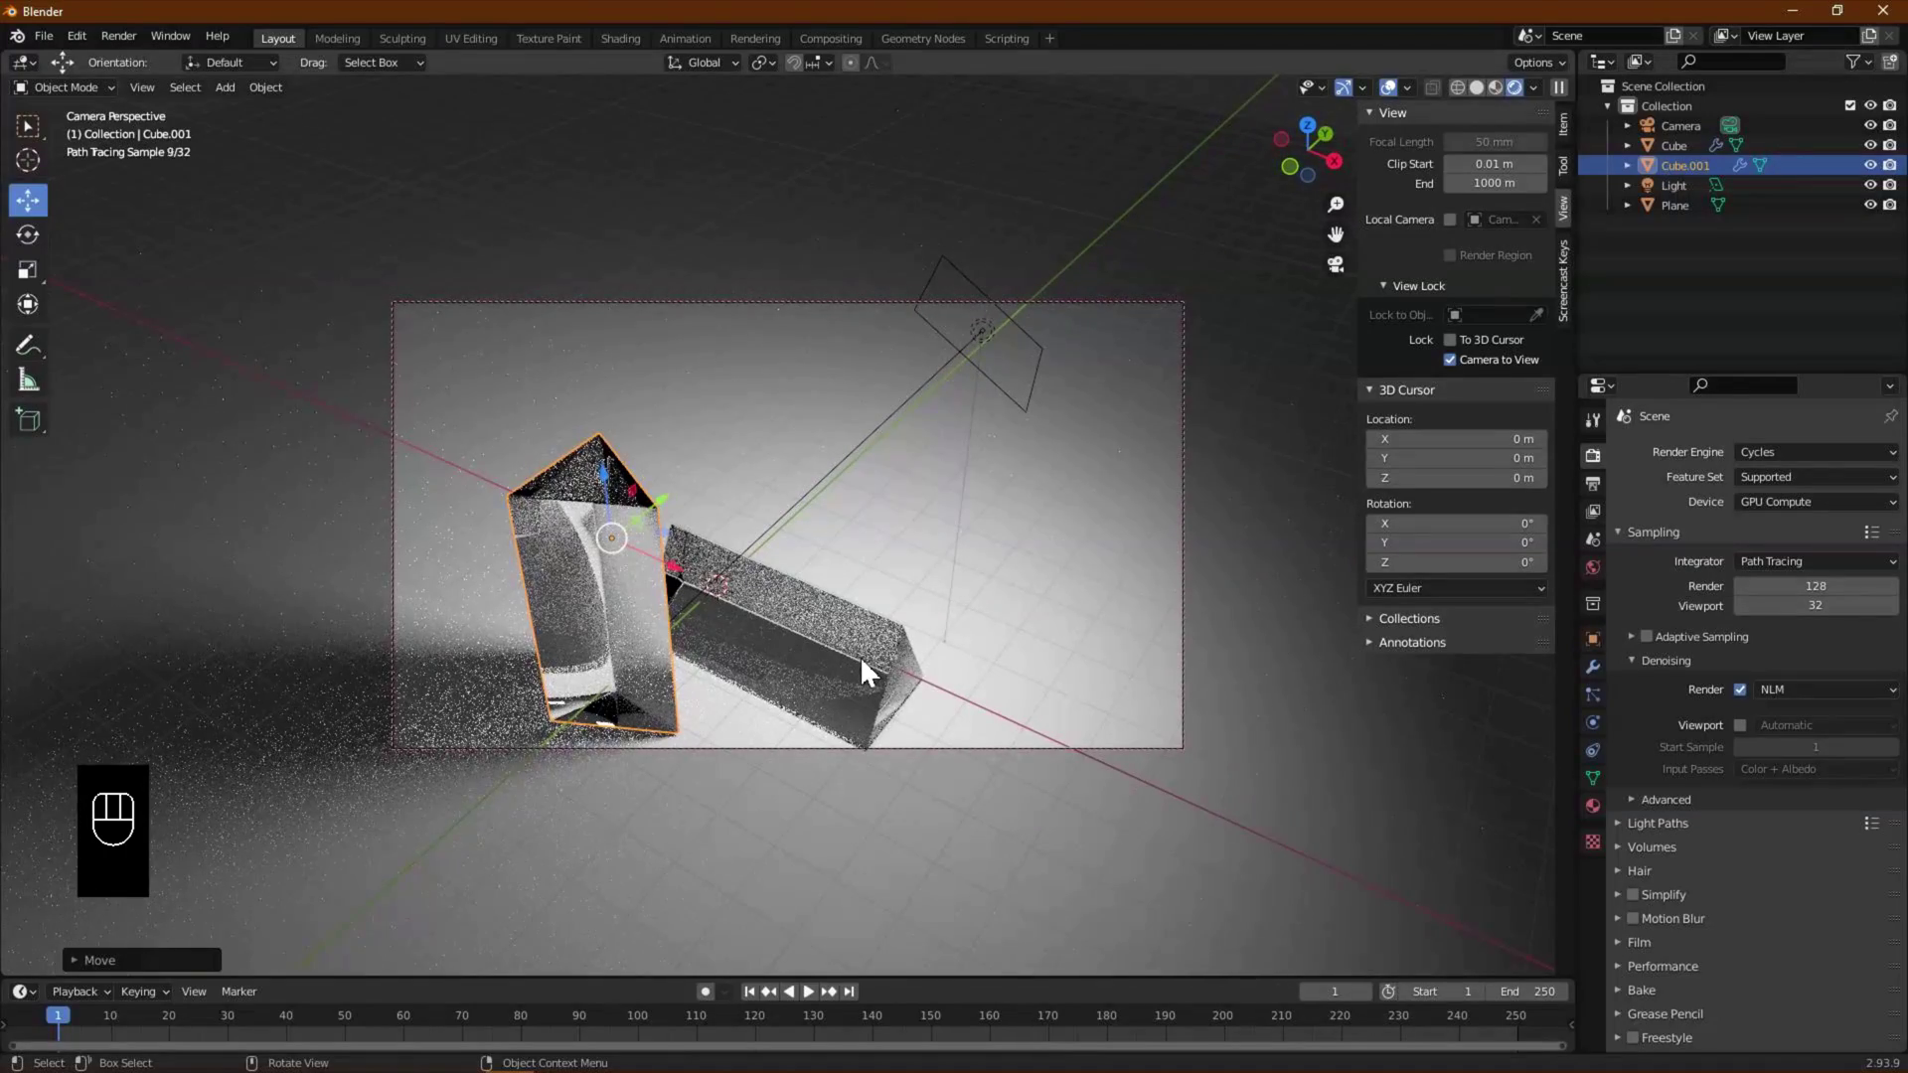
{"action": "middle_click_drag", "start_coordinate": [806, 612], "coordinate": [796, 590], "text": "shift"}
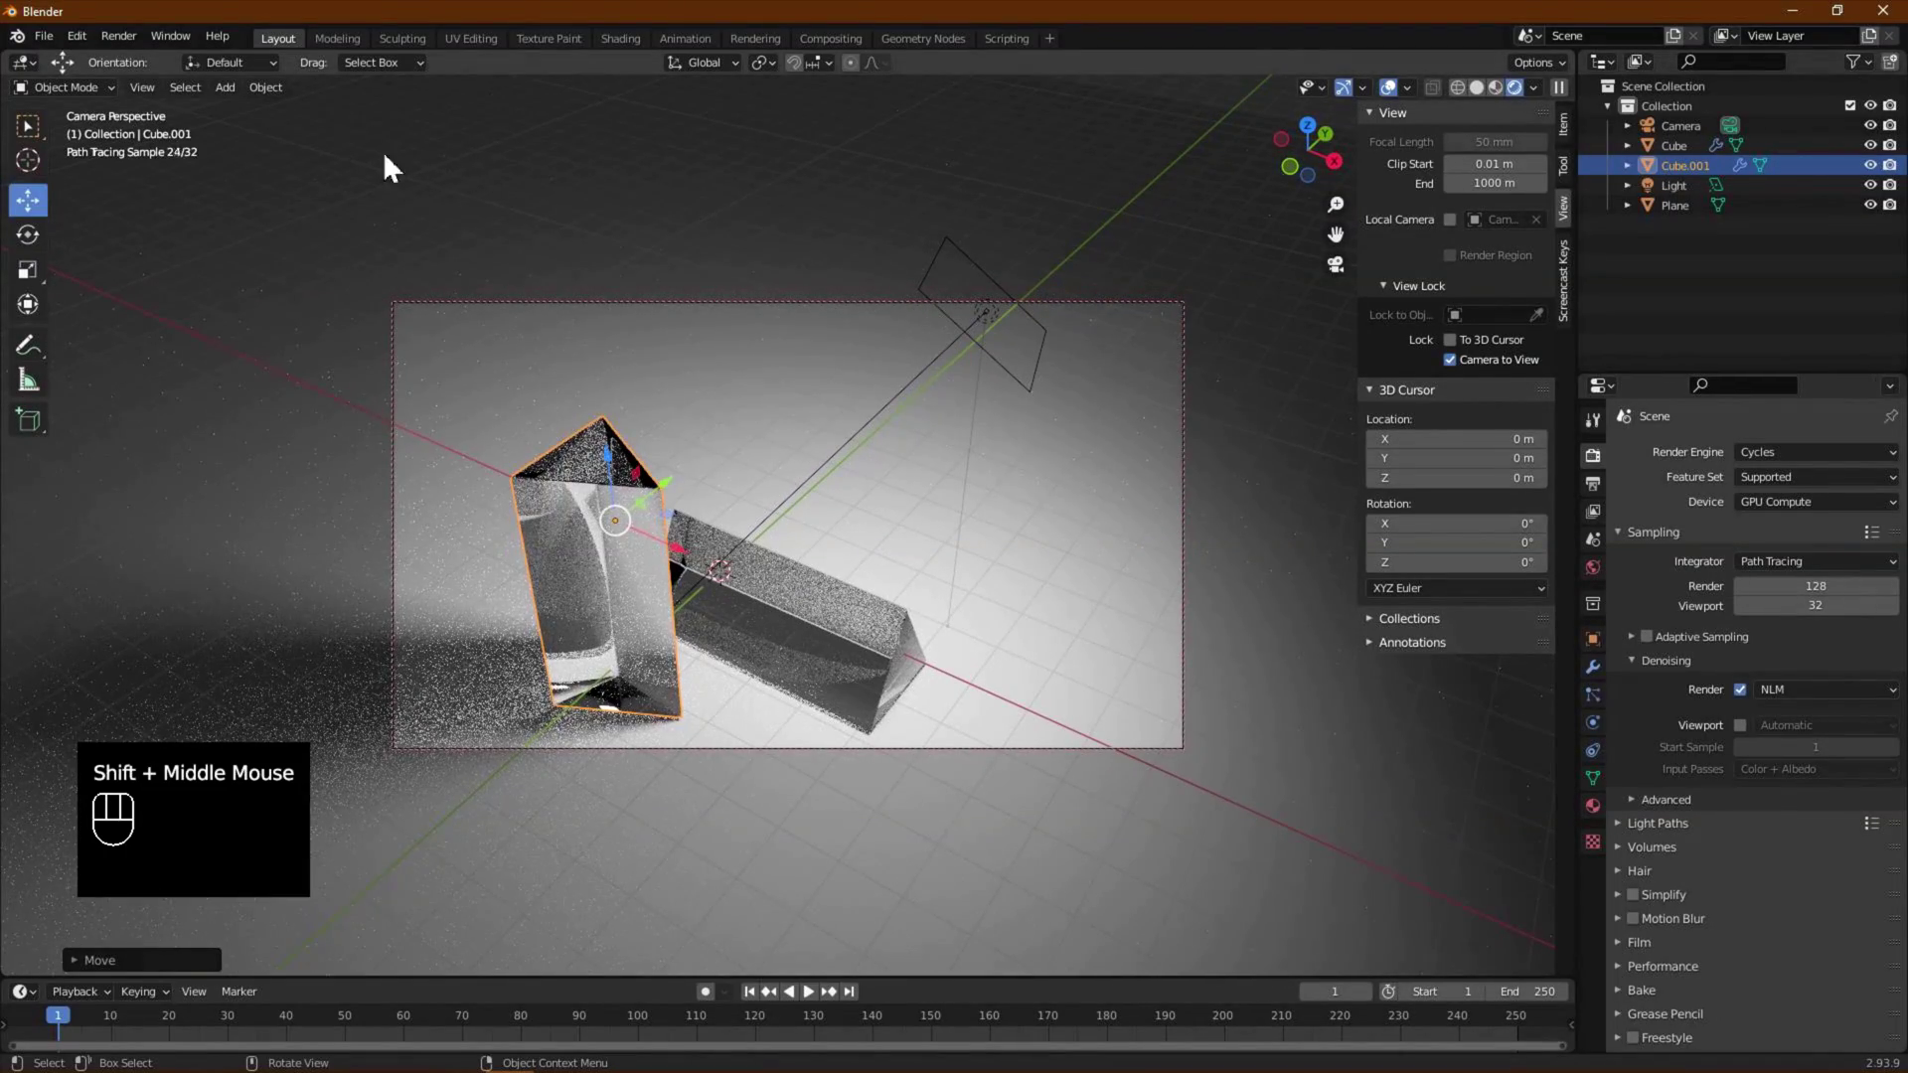
{"action": "left_click", "coordinate": [118, 36]}
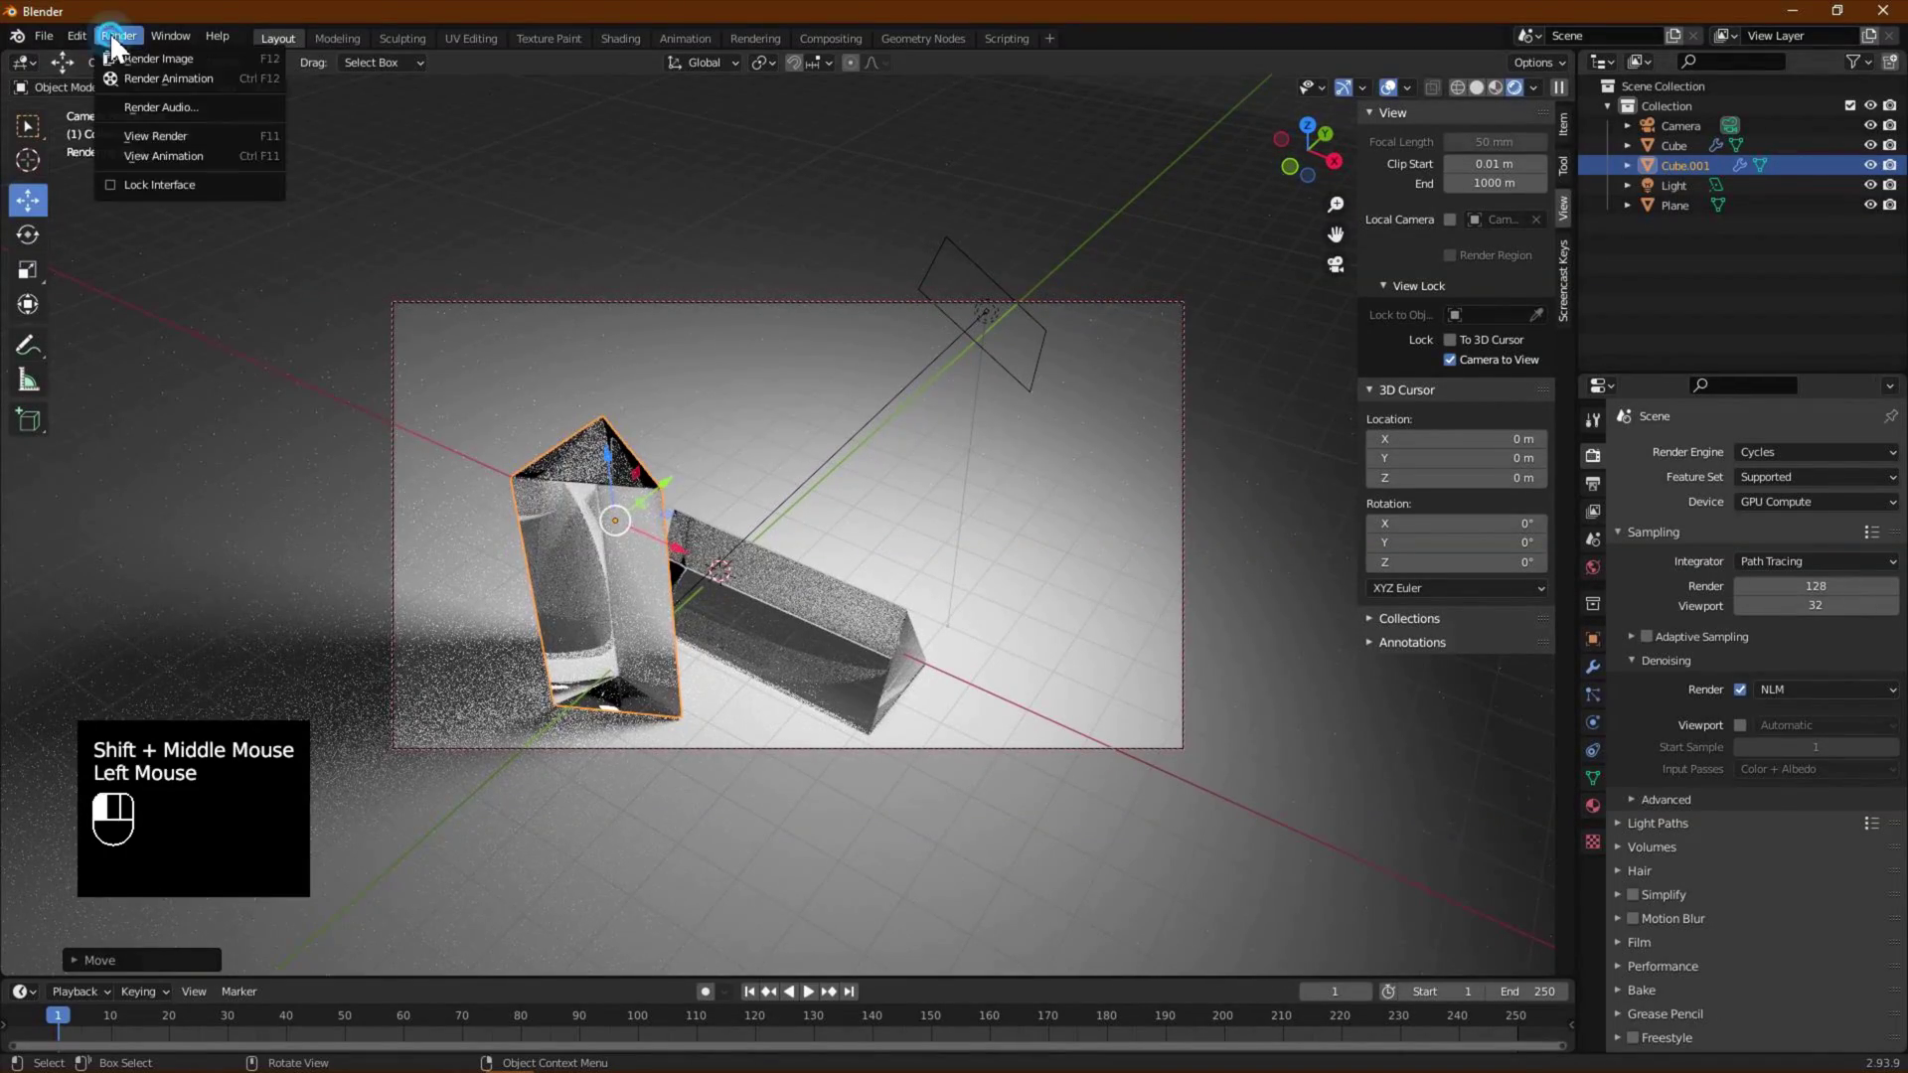
{"action": "left_click", "coordinate": [139, 59]}
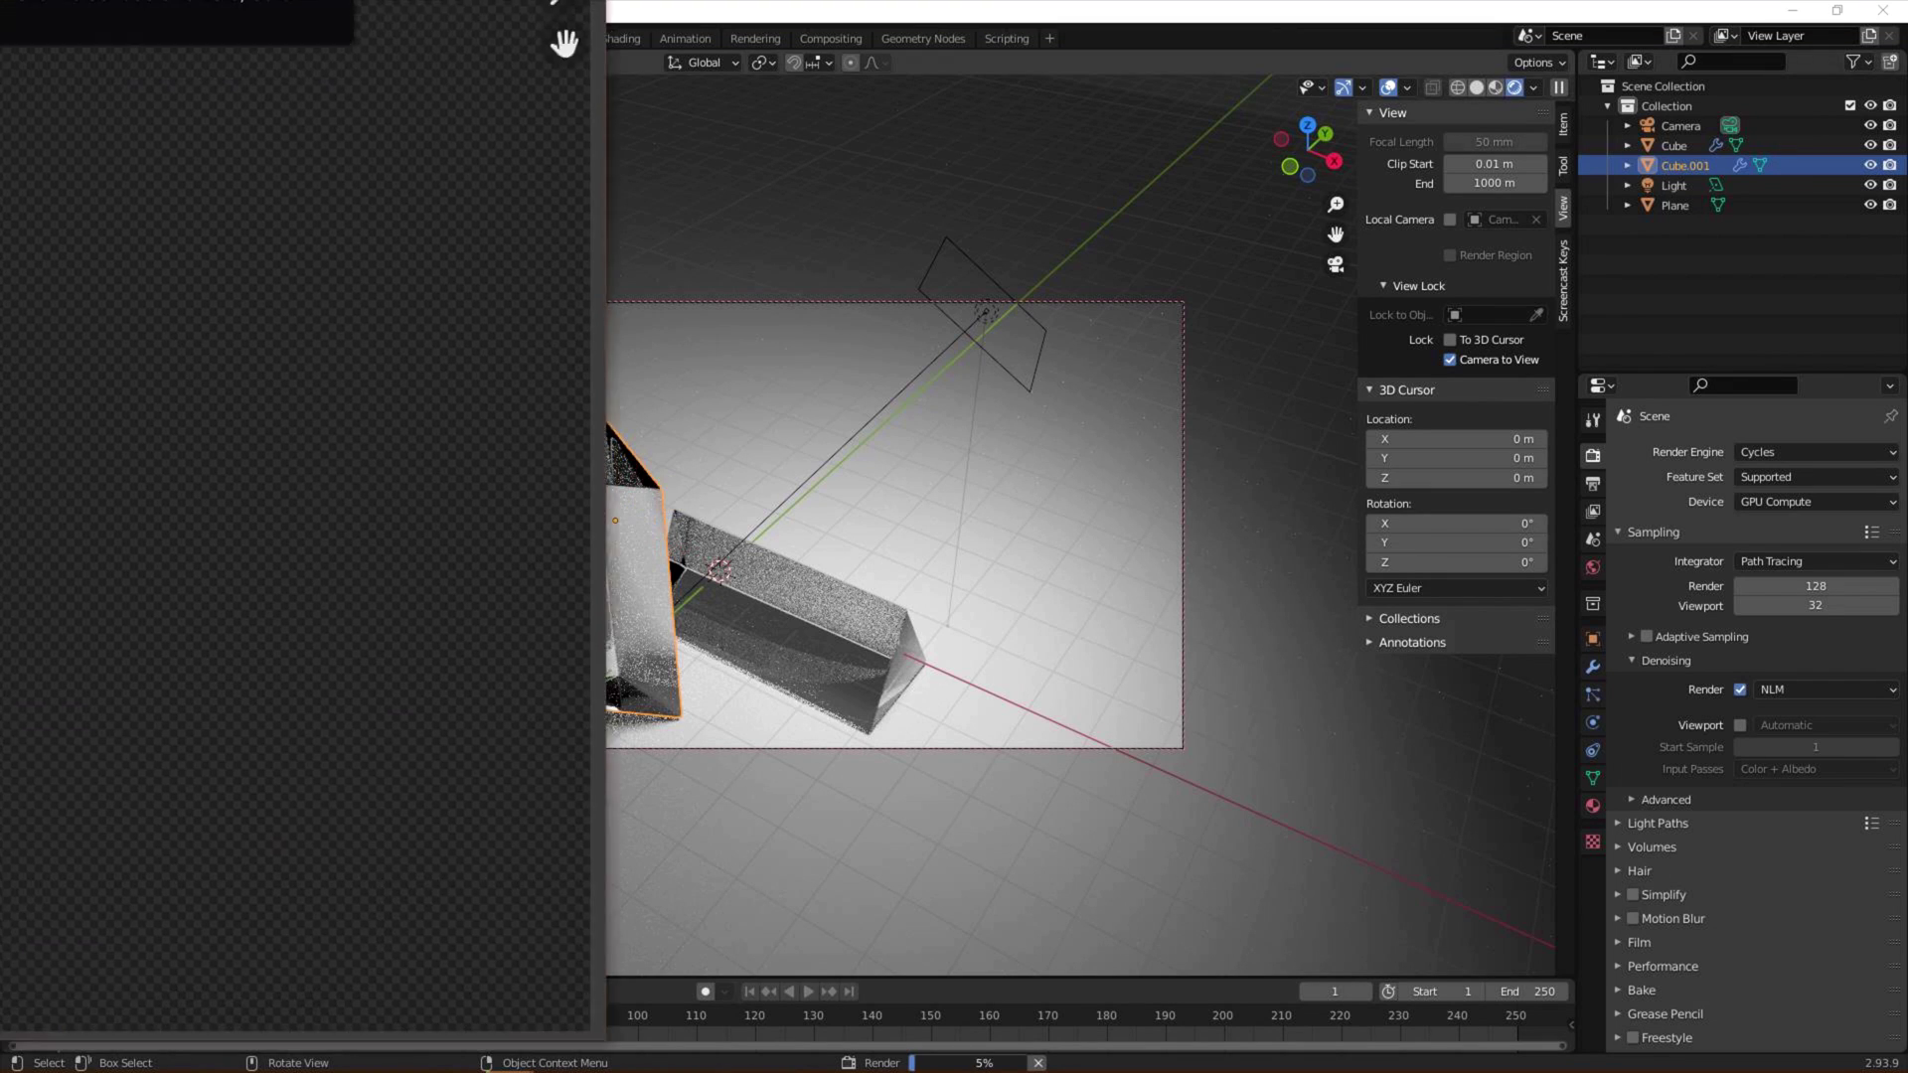